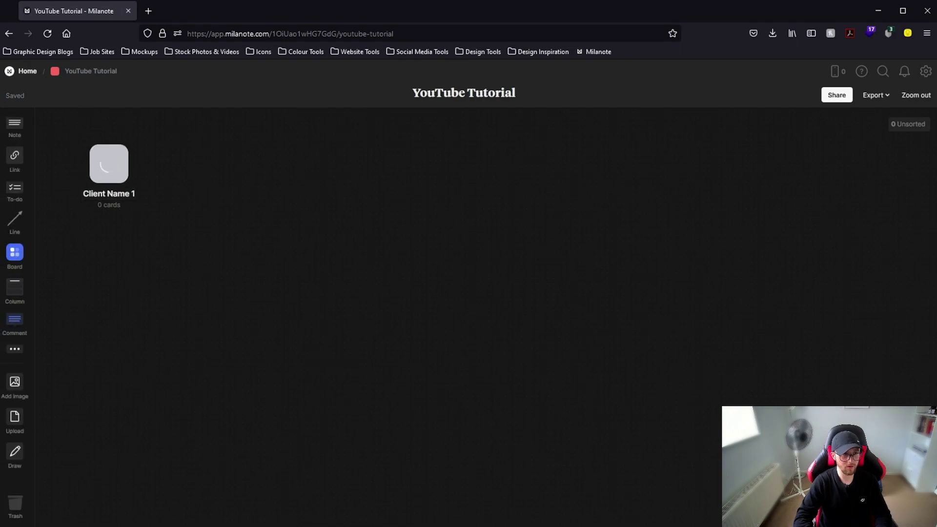
# - Open the Client Name 1 board without a template and lay out four columns in a row
pyautogui.doubleClick(123, 162)
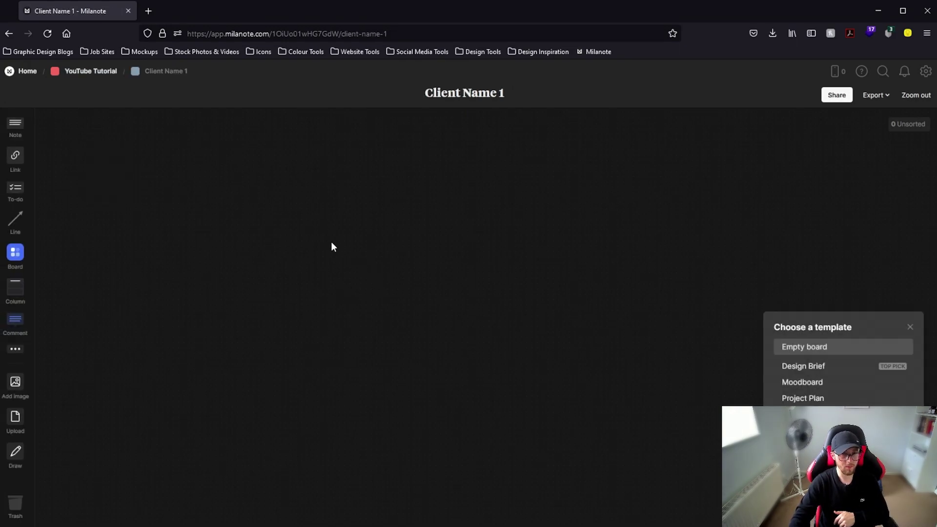
pyautogui.click(557, 340)
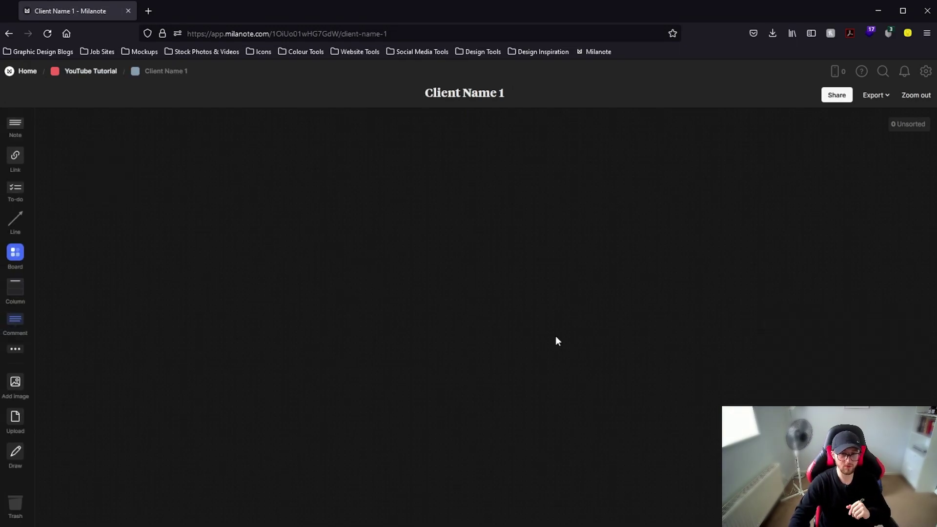
pyautogui.moveTo(17, 292); pyautogui.dragTo(83, 254)
pyautogui.moveTo(16, 293); pyautogui.dragTo(299, 196)
pyautogui.click(267, 278)
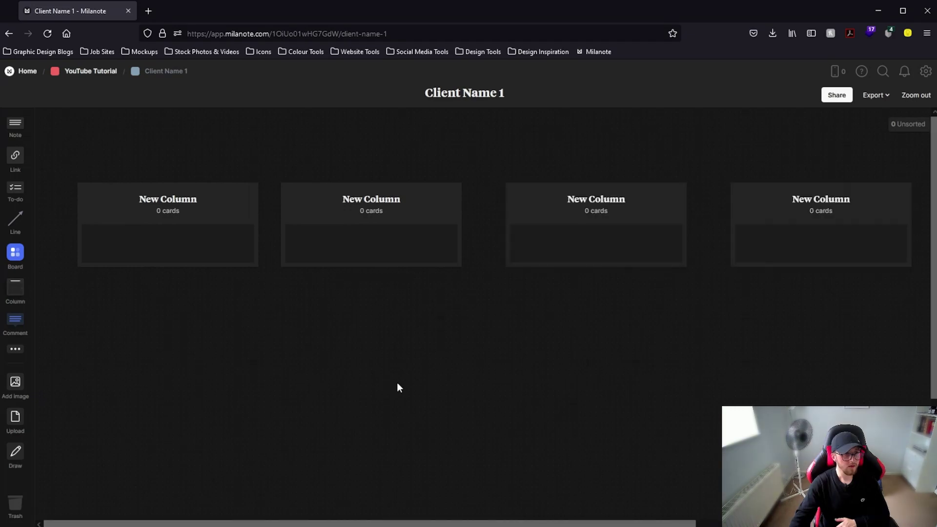
# - Rename the first column as "Time Tracker"
pyautogui.rightClick(225, 203)
pyautogui.click(254, 268)
pyautogui.write('Time Tracker')
pyautogui.click(301, 363)
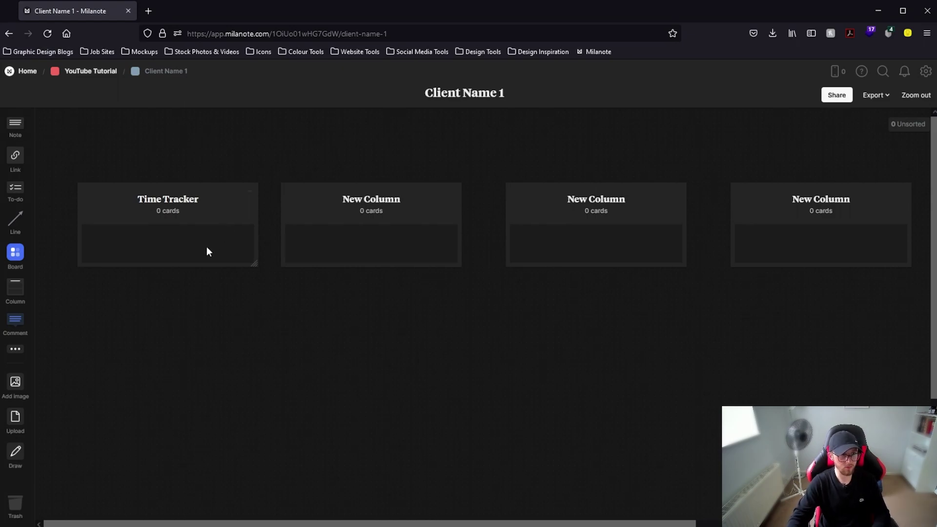
# - Add a "Task Usage" note to the Time Tracker column, centred and styled as a Large heading
pyautogui.doubleClick(191, 242)
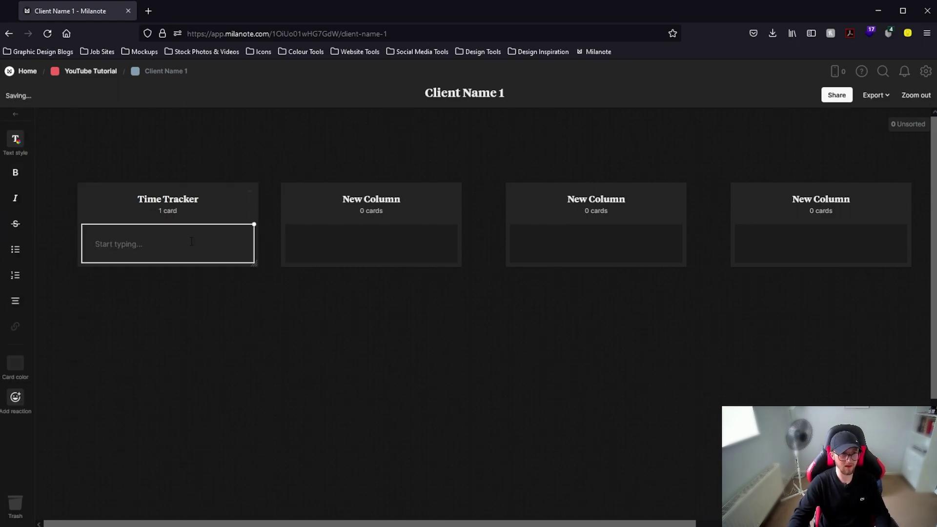
pyautogui.write('Task Usage')
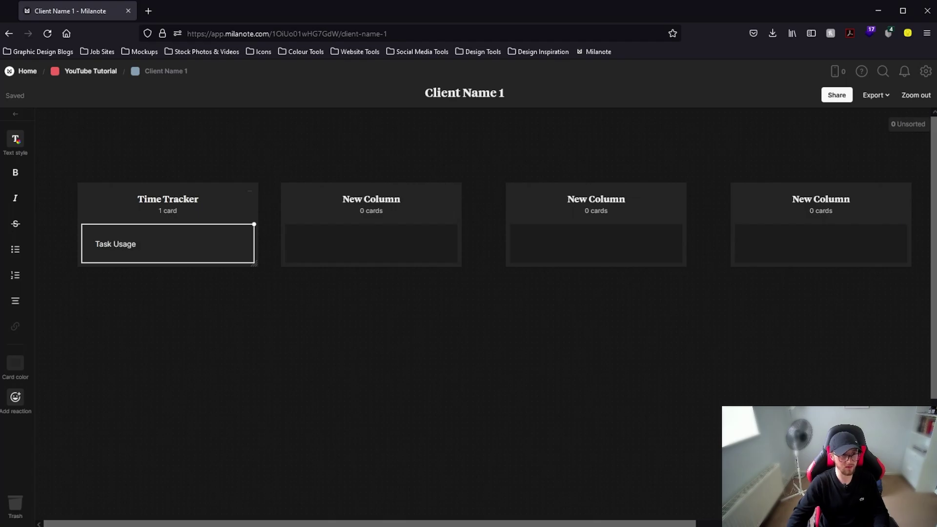
pyautogui.hotkey('ctrl', 'a')
pyautogui.click(19, 305)
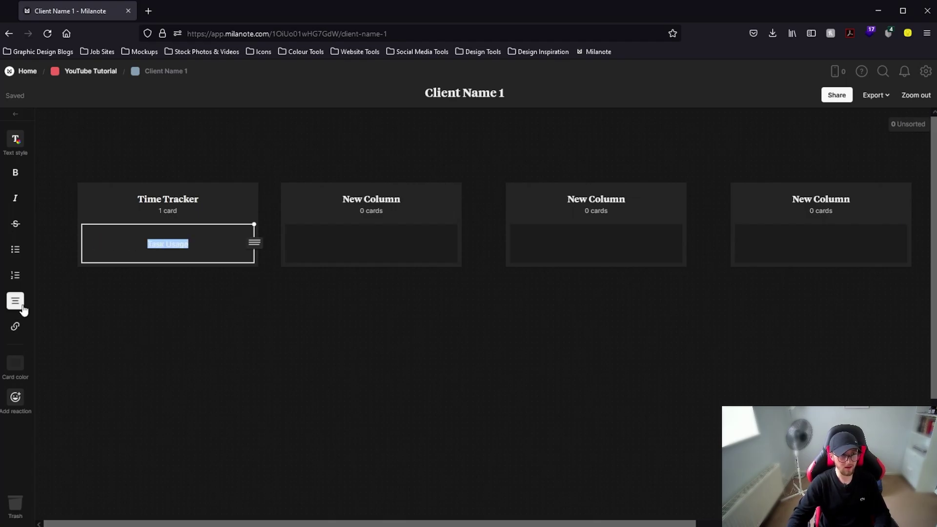
pyautogui.click(15, 142)
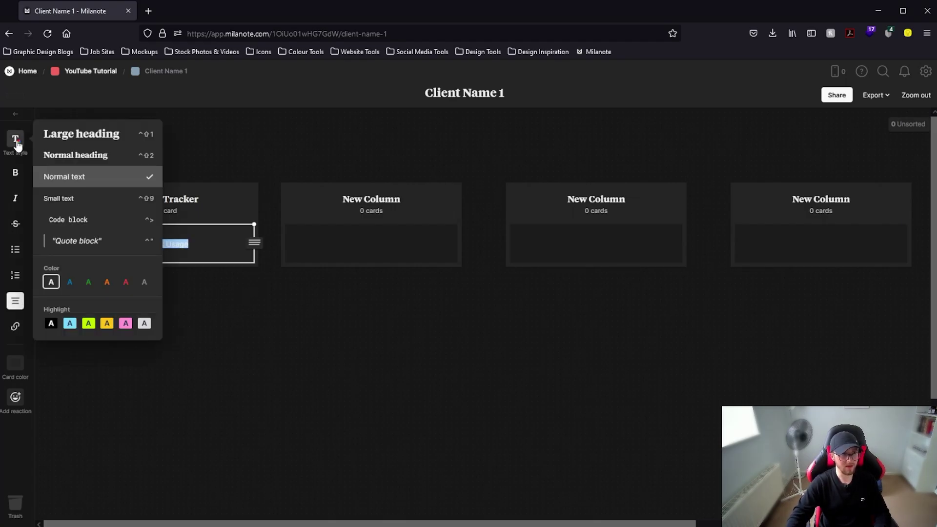
pyautogui.click(80, 134)
pyautogui.click(303, 308)
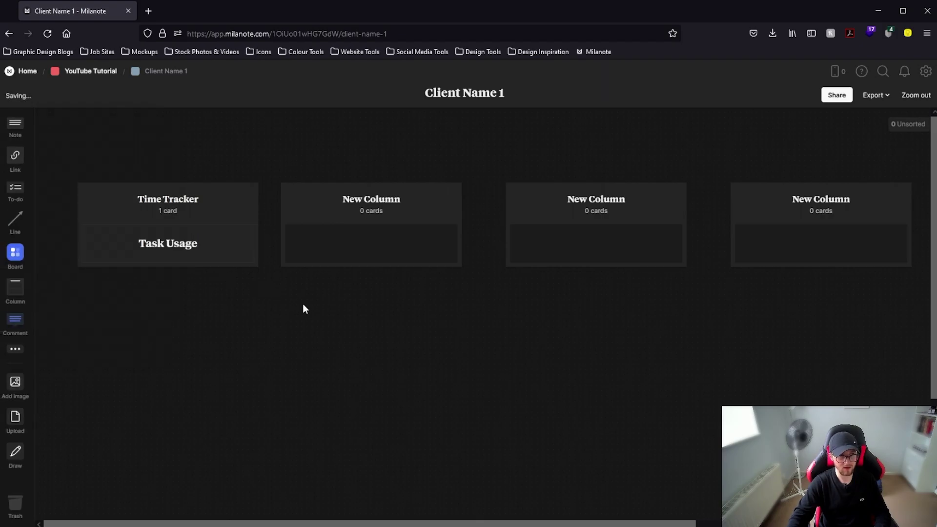
# - Add a "Time used" note below Task Usage and style its text as a Code block
pyautogui.moveTo(15, 125); pyautogui.dragTo(111, 260)
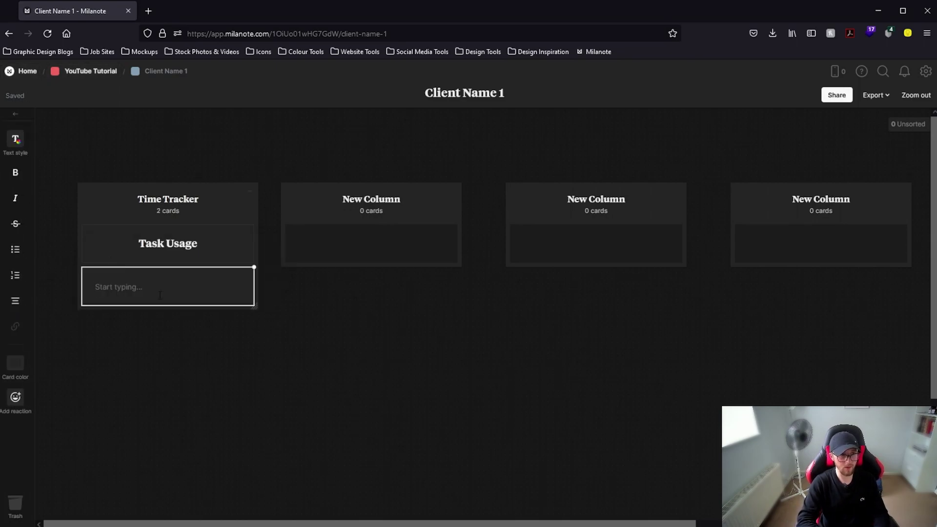
pyautogui.write('Time used')
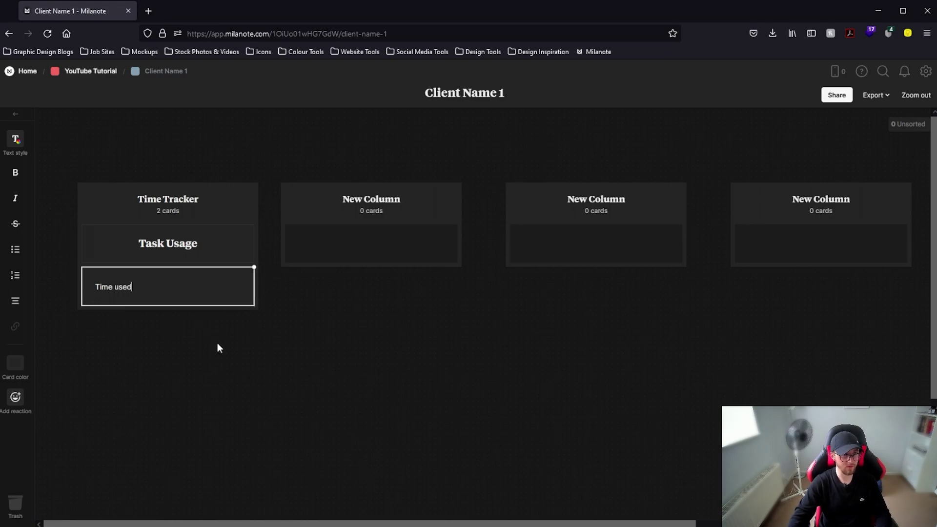
pyautogui.tripleClick(182, 292)
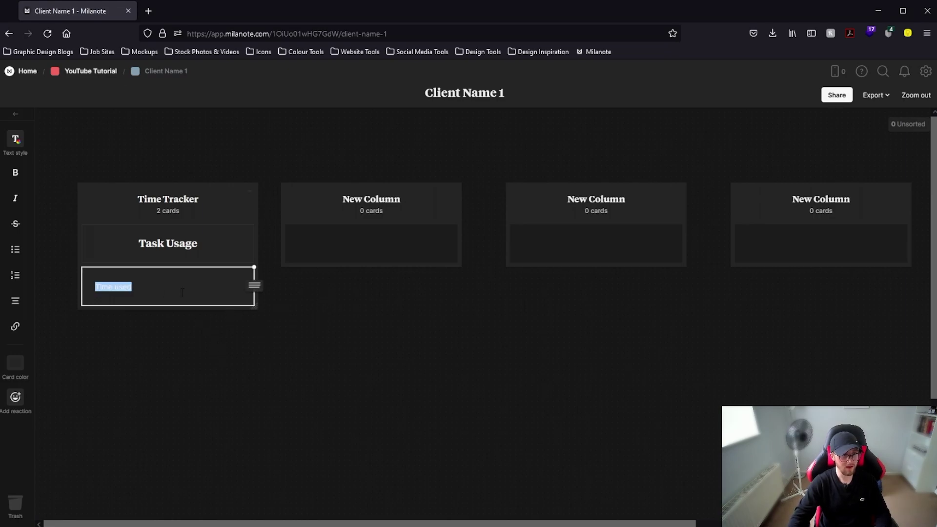
pyautogui.click(15, 139)
pyautogui.click(100, 222)
pyautogui.click(354, 332)
# - Add a note below Time used reading "Start date: 02/08/22", with the "Start date:" label in bold
pyautogui.moveTo(16, 124); pyautogui.dragTo(100, 304)
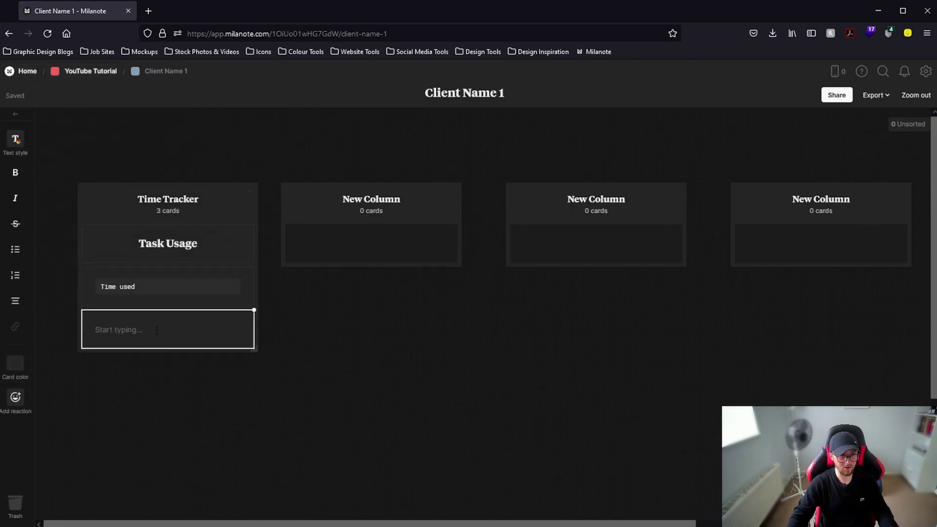
pyautogui.write('St')
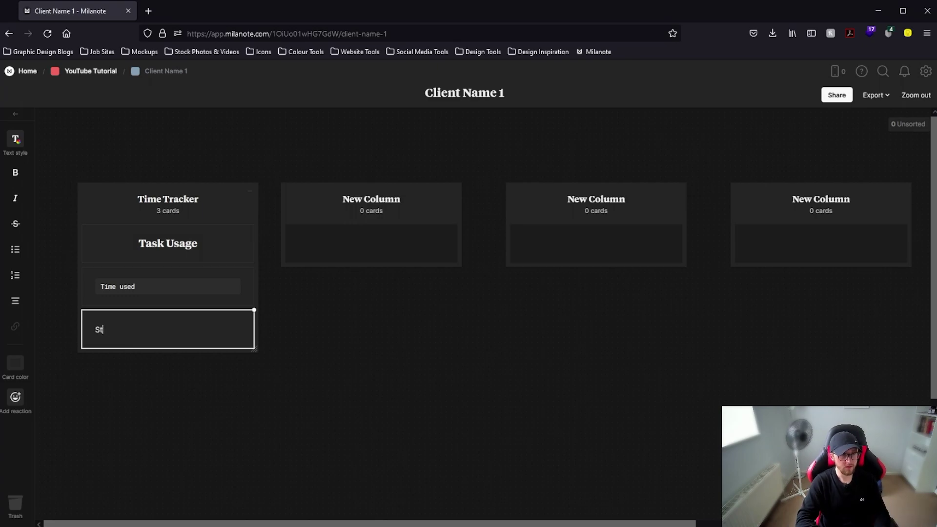
pyautogui.write('art datr')
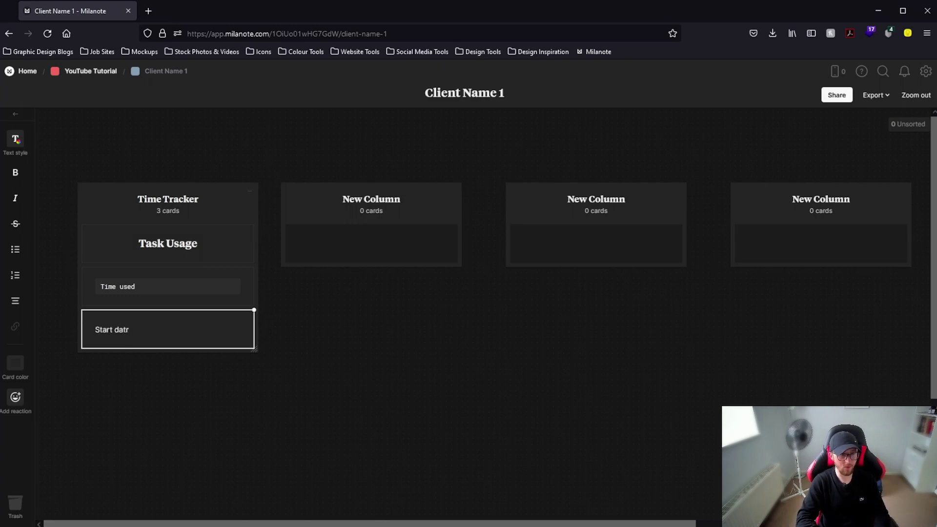
pyautogui.press('BackSpace')
pyautogui.write('e: 02/08/22')
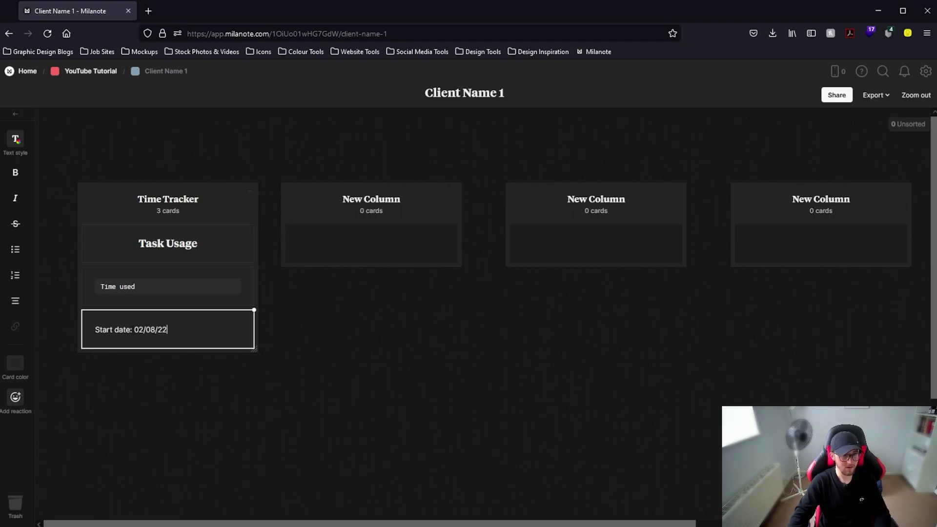
pyautogui.moveTo(133, 330); pyautogui.dragTo(75, 325)
pyautogui.hotkey('ctrl', 'b')
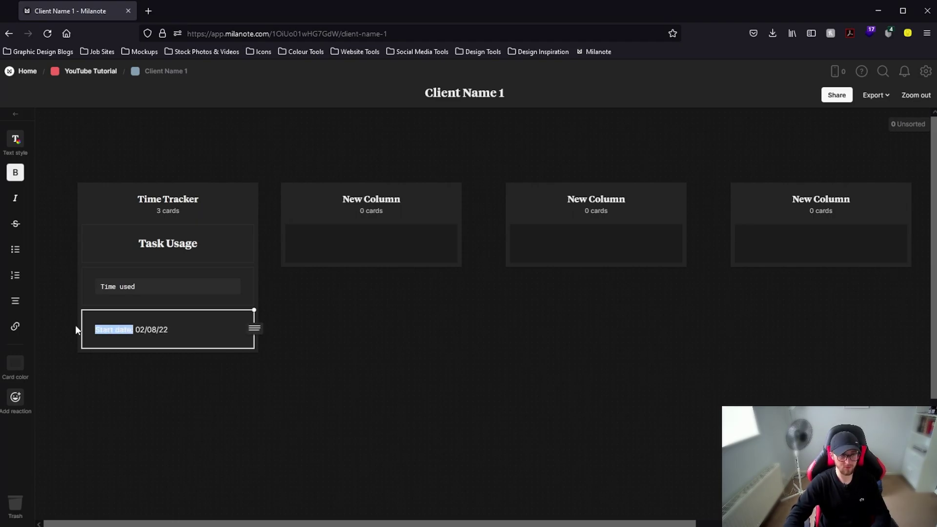
pyautogui.click(299, 373)
# - Add a second line to the start date note reading "Hours used: 2", with only the label in bold
pyautogui.click(201, 327)
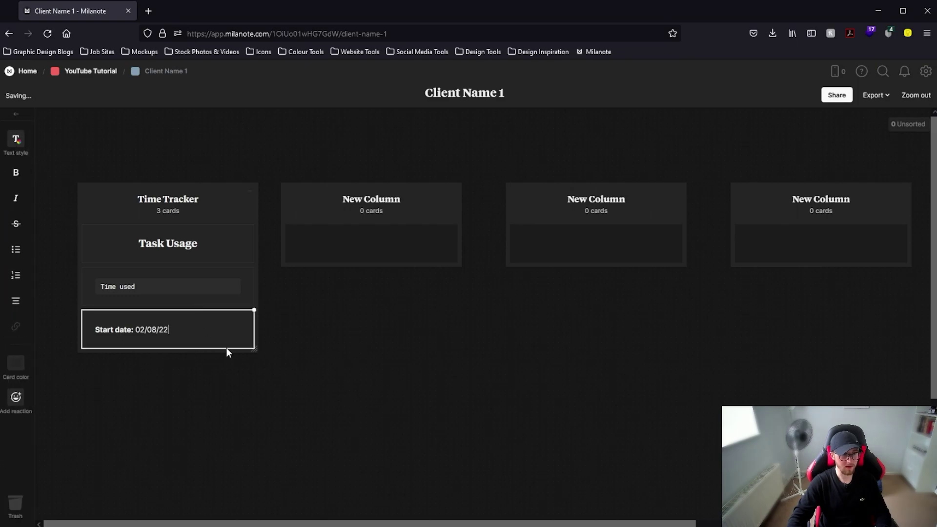
pyautogui.press('Return')
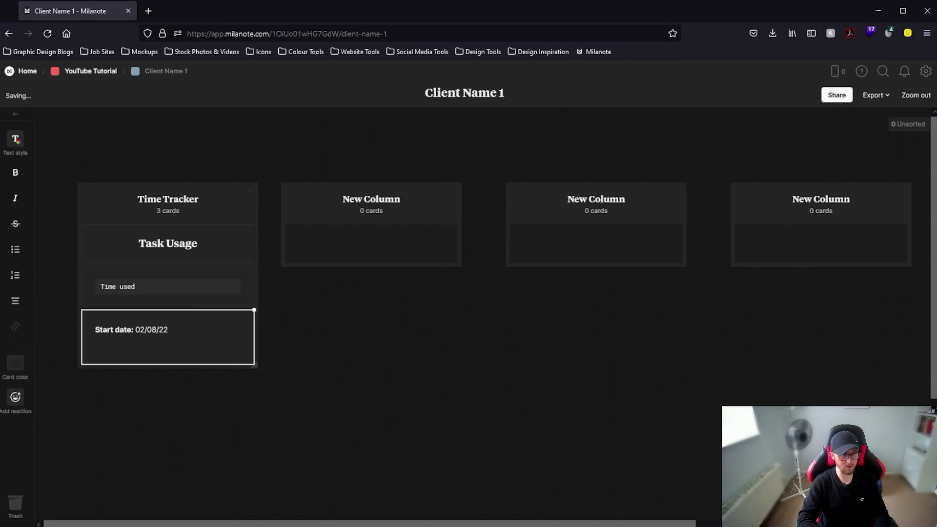
pyautogui.write('Hours used:')
pyautogui.hotkey('shift', 'Left')
pyautogui.hotkey('shift', 'Left')
pyautogui.hotkey('shift', 'Left')
pyautogui.hotkey('shift', 'Left')
pyautogui.hotkey('shift', 'Left')
pyautogui.hotkey('shift', 'Left')
pyautogui.hotkey('shift', 'Left')
pyautogui.hotkey('shift', 'Left')
pyautogui.hotkey('shift', 'Left')
pyautogui.hotkey('shift', 'Left')
pyautogui.hotkey('shift', 'Left')
pyautogui.hotkey('ctrl', 'b')
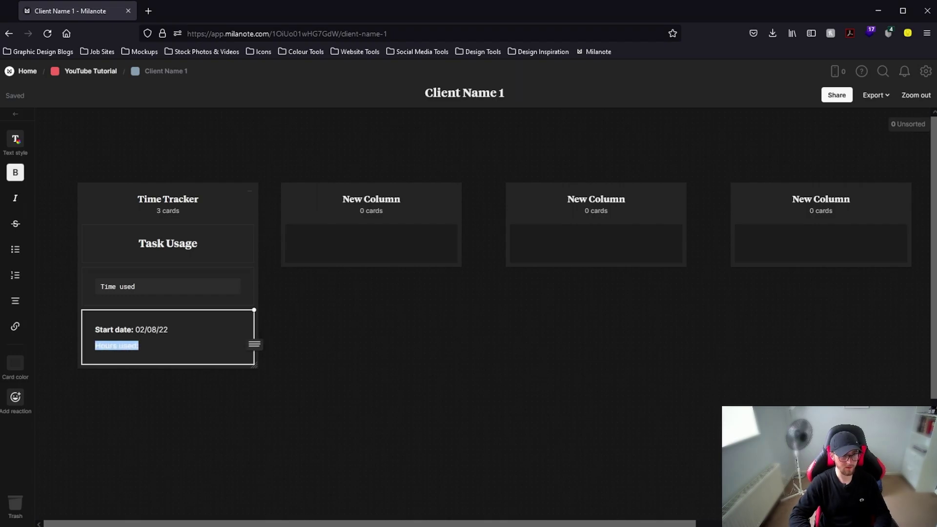
pyautogui.press('Right')
pyautogui.hotkey('ctrl', 'b')
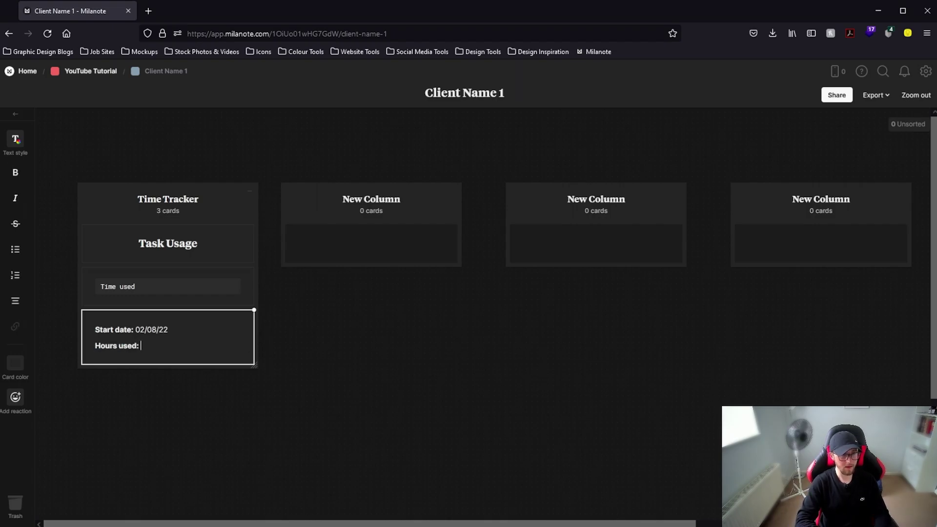
pyautogui.write('2')
# - Add a third line to the start date note reading "Minutes used: 120", with only the label in bold
pyautogui.press('Return')
pyautogui.write('M')
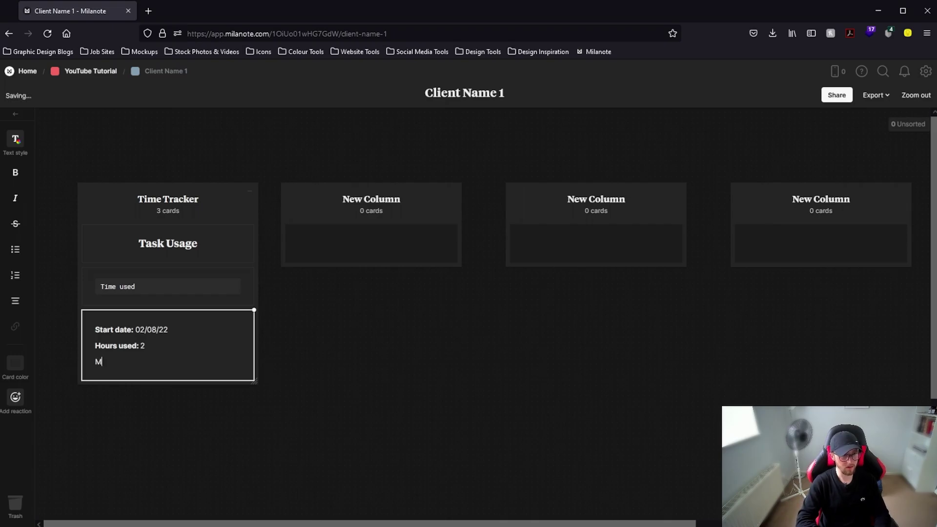
pyautogui.write('inutes used')
pyautogui.hotkey('shift', 'Left')
pyautogui.hotkey('shift', 'Left')
pyautogui.hotkey('shift', 'Left')
pyautogui.hotkey('shift', 'Left')
pyautogui.hotkey('shift', 'Left')
pyautogui.hotkey('shift', 'Left')
pyautogui.hotkey('shift', 'Left')
pyautogui.hotkey('shift', 'Left')
pyautogui.hotkey('shift', 'Left')
pyautogui.hotkey('shift', 'Left')
pyautogui.hotkey('shift', 'Left')
pyautogui.hotkey('shift', 'Left')
pyautogui.hotkey('ctrl', 'b')
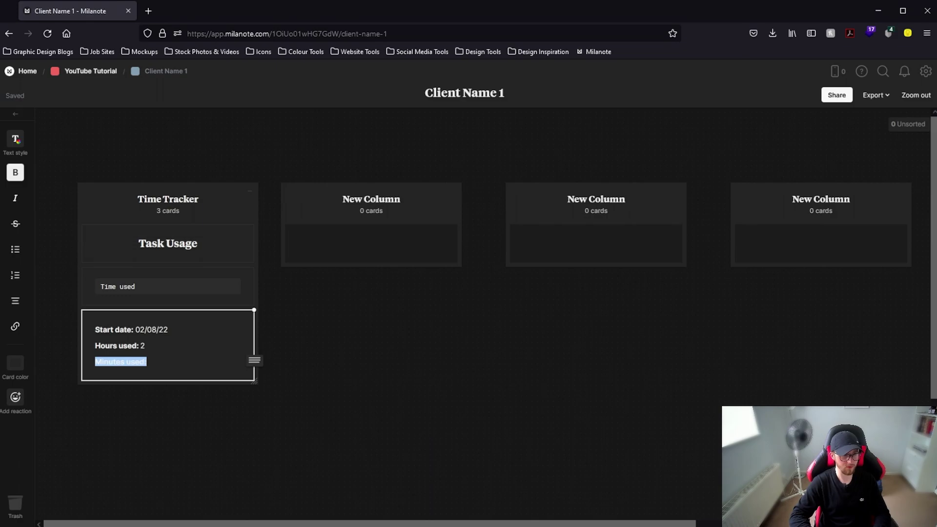
pyautogui.press('Right')
pyautogui.write(':')
pyautogui.hotkey('ctrl', 'b')
pyautogui.write('120')
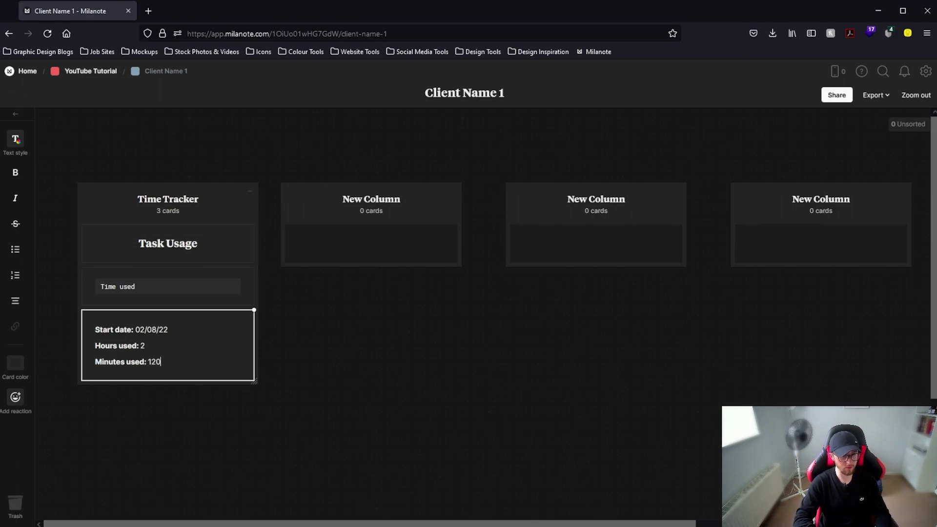
pyautogui.click(313, 410)
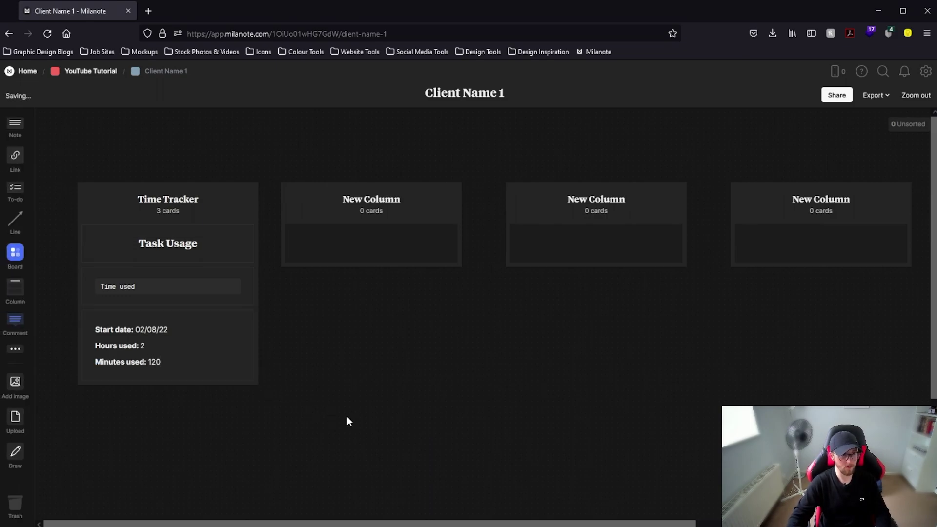
# - Duplicate the Time used card to the end of the column as an unsynced copy and change its text to "Time remaining"
pyautogui.rightClick(238, 277)
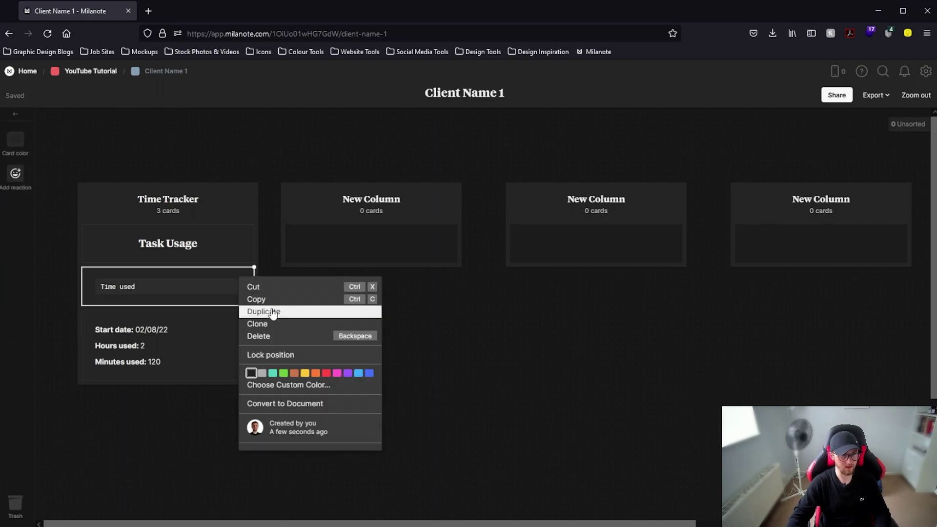
pyautogui.click(261, 310)
pyautogui.moveTo(220, 324); pyautogui.dragTo(212, 439)
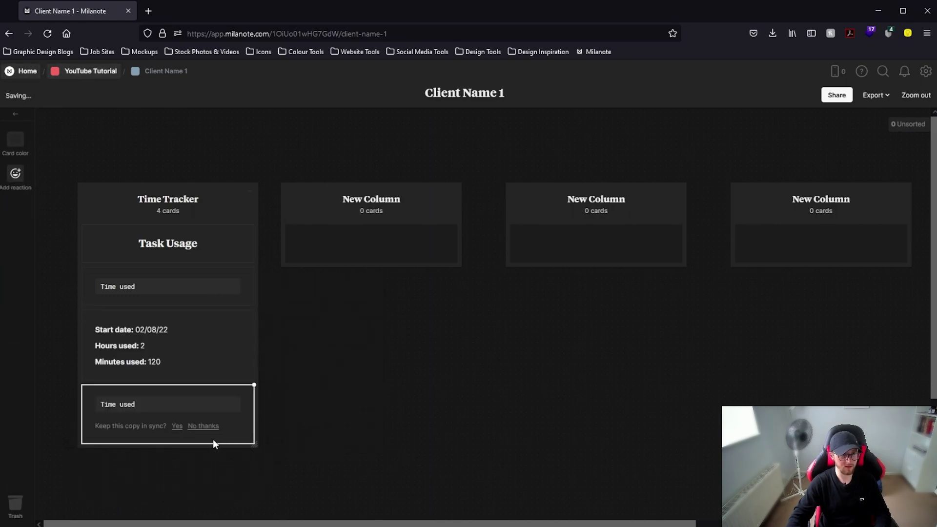
pyautogui.click(204, 427)
pyautogui.doubleClick(164, 405)
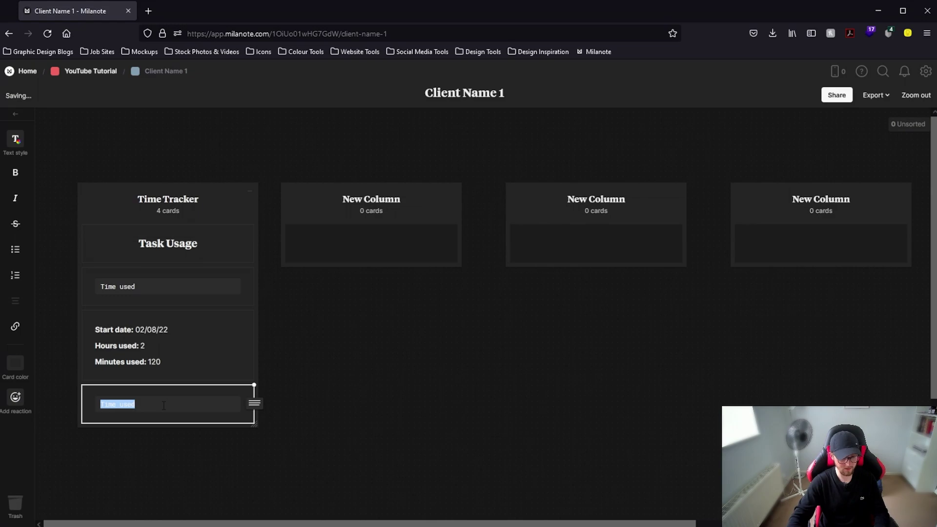
pyautogui.write('Time remainin')
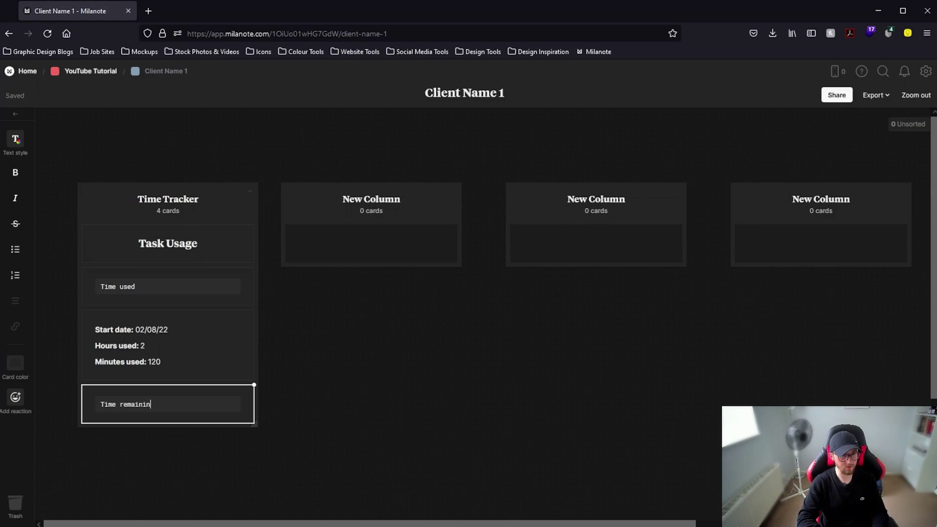
pyautogui.write('g')
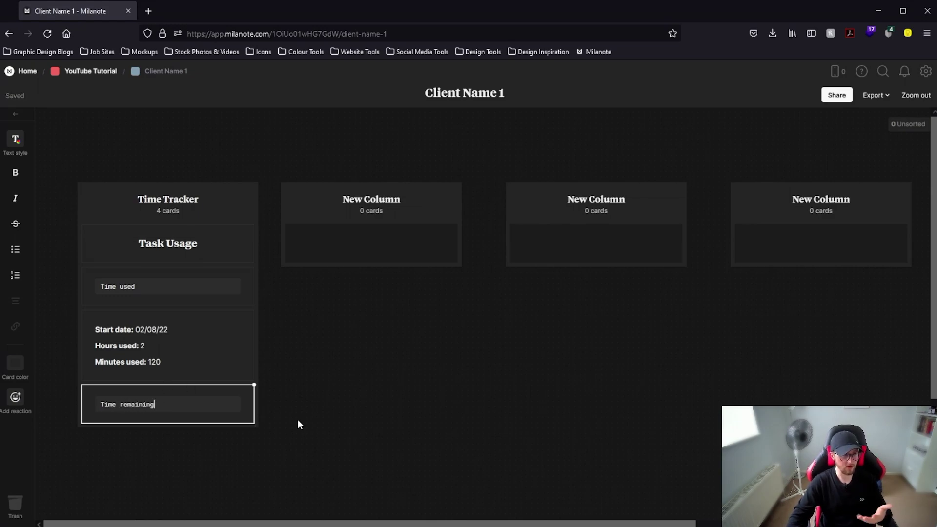
pyautogui.click(299, 420)
# - Duplicate the start date note as an unsynced copy and place it below the Time remaining card
pyautogui.rightClick(192, 340)
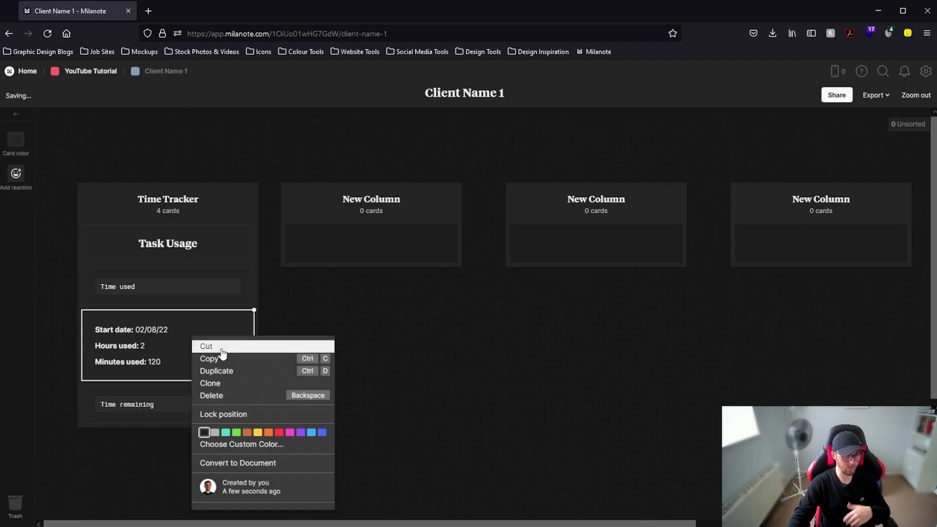
pyautogui.click(245, 375)
pyautogui.scroll(-3, 277, 393)
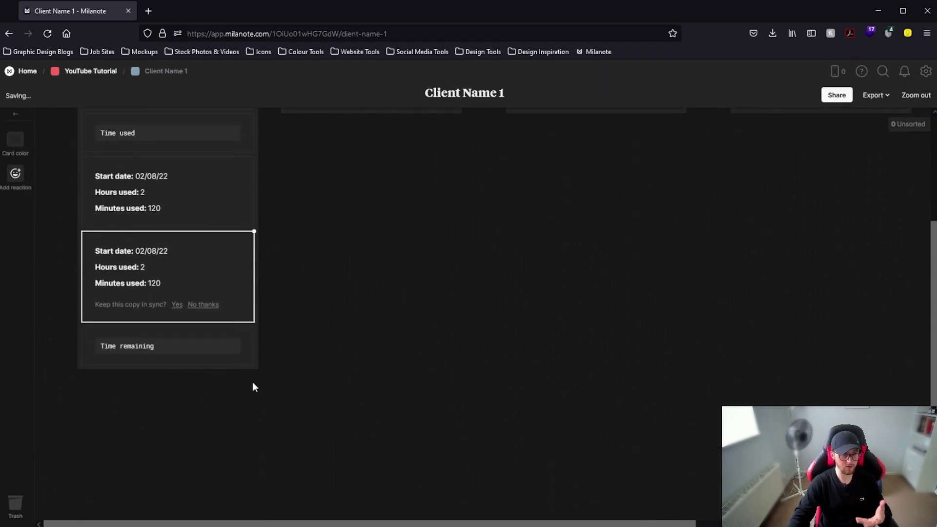
pyautogui.click(195, 305)
pyautogui.moveTo(184, 265); pyautogui.dragTo(184, 349)
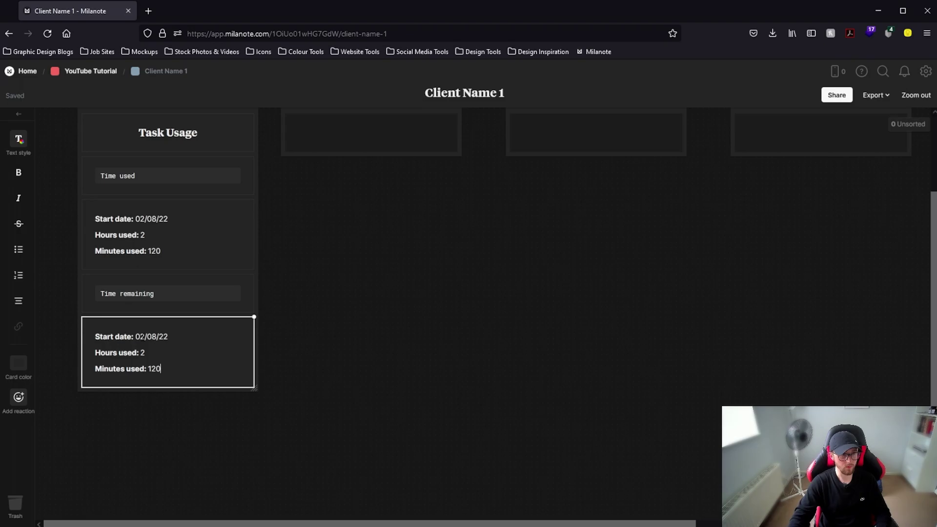
# - Change the first line of the note under Time remaining to "Enddate: 31/08/22"
pyautogui.doubleClick(107, 337)
pyautogui.write('End')
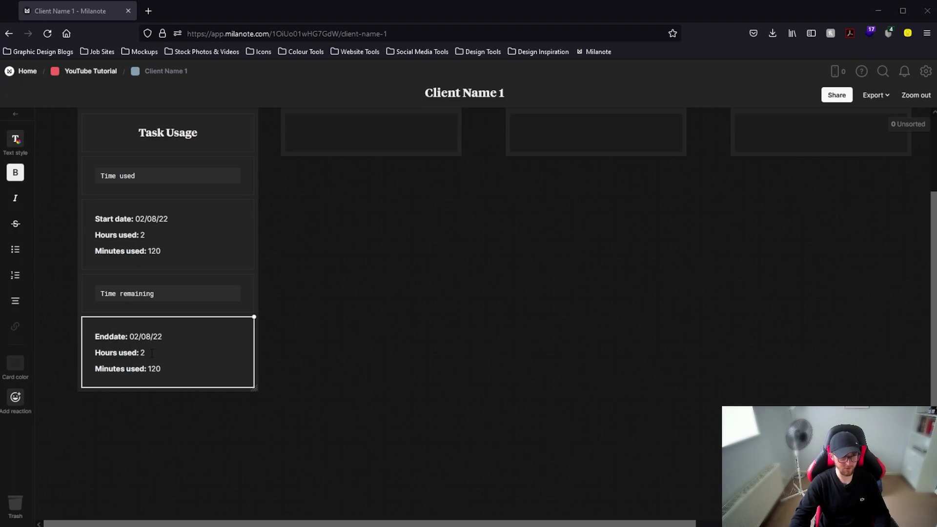
pyautogui.hotkey('shift', 'Left')
pyautogui.hotkey('shift', 'Left')
pyautogui.write('31')
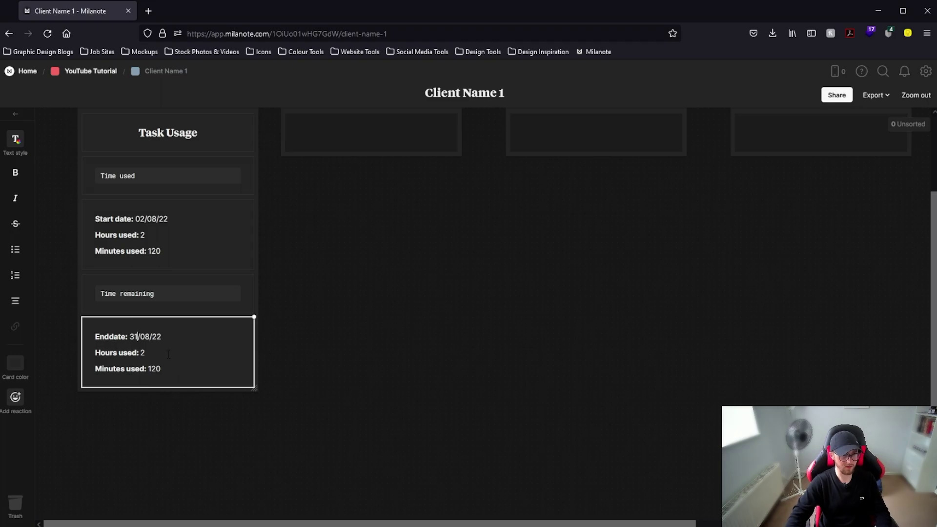
# - Change the label of the second line in the end date note to "Hours remaining:"
pyautogui.tripleClick(146, 368)
pyautogui.scroll(2, 114, 420)
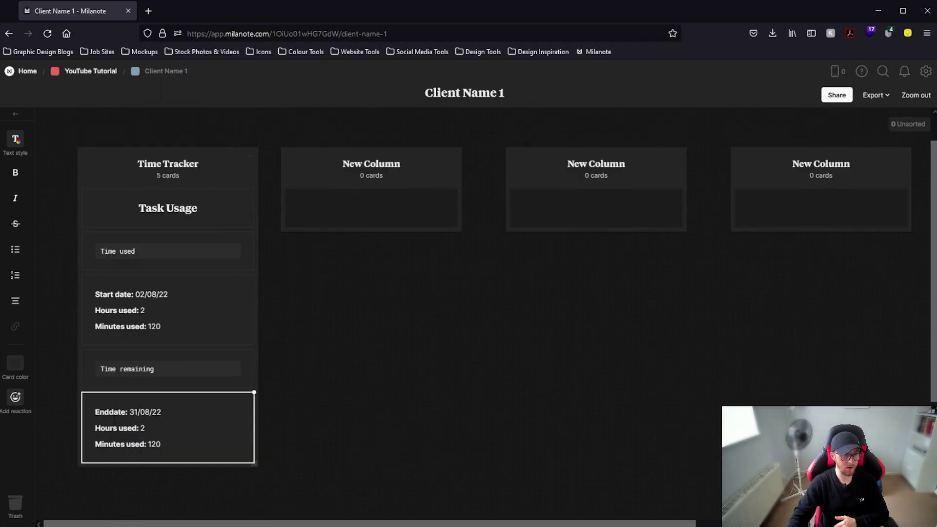
pyautogui.press('Left')
pyautogui.press('Left')
pyautogui.press('Left')
pyautogui.hotkey('shift', 'Left')
pyautogui.hotkey('shift', 'Left')
pyautogui.hotkey('shift', 'Left')
pyautogui.hotkey('shift', 'Left')
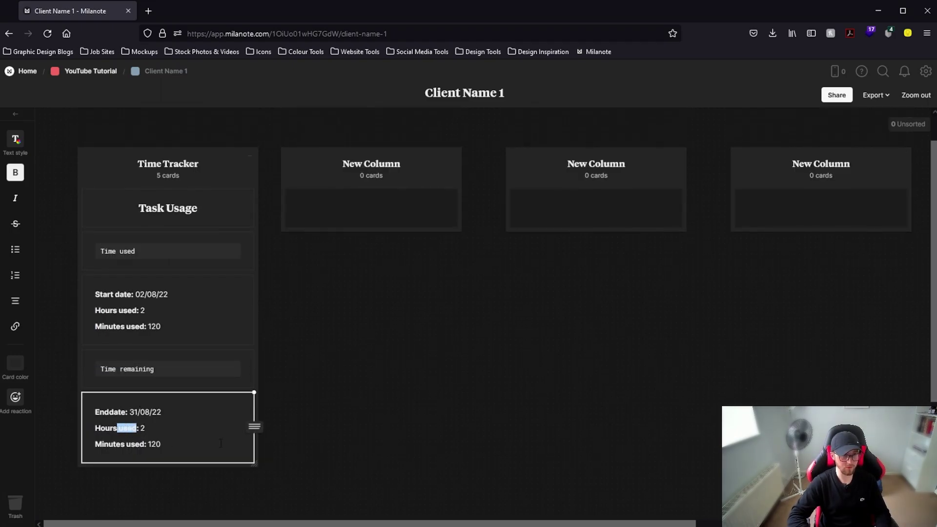
pyautogui.write('remaining:')
# - Change the label of the third line in the end date note to "Minutes remaining:"
pyautogui.press('Down')
pyautogui.press('Left')
pyautogui.press('Left')
pyautogui.hotkey('shift', 'Left')
pyautogui.hotkey('shift', 'Left')
pyautogui.hotkey('shift', 'Left')
pyautogui.hotkey('shift', 'Left')
pyautogui.write('remaining')
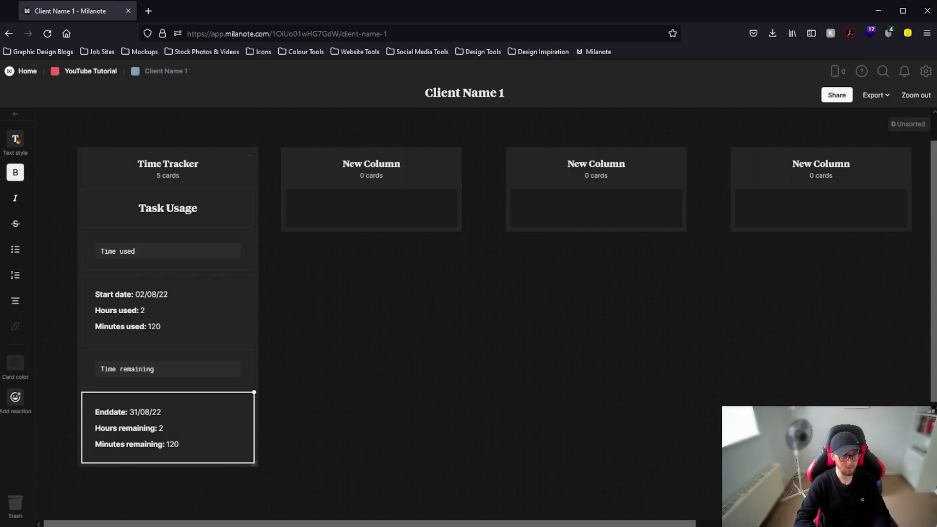
# - Set the hours remaining to 3 and the minutes remaining to 180 in the end date note
pyautogui.click(206, 432)
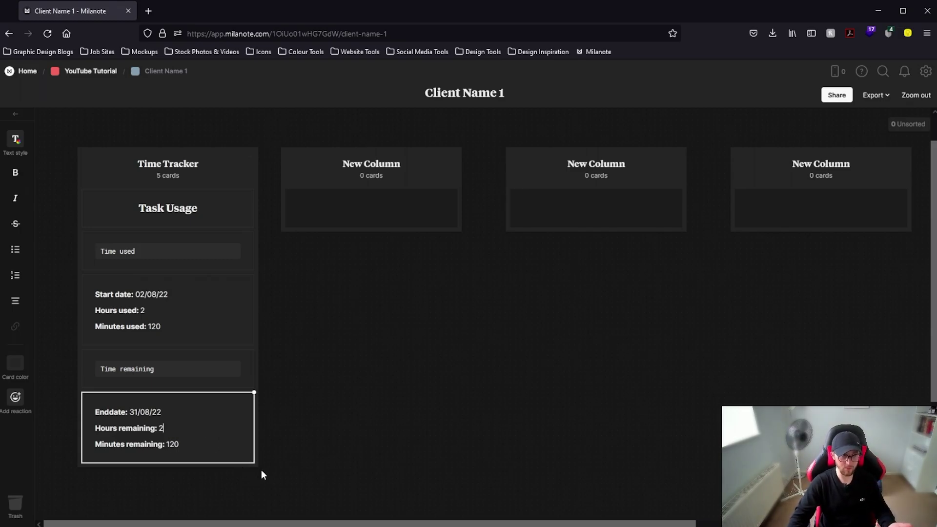
pyautogui.press('BackSpace')
pyautogui.write('3')
pyautogui.press('Down')
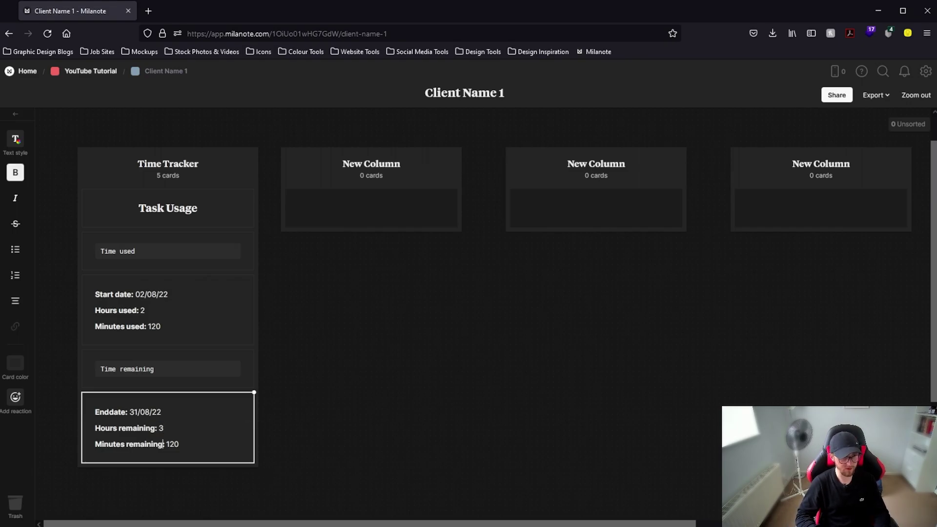
pyautogui.hotkey('shift', 'End')
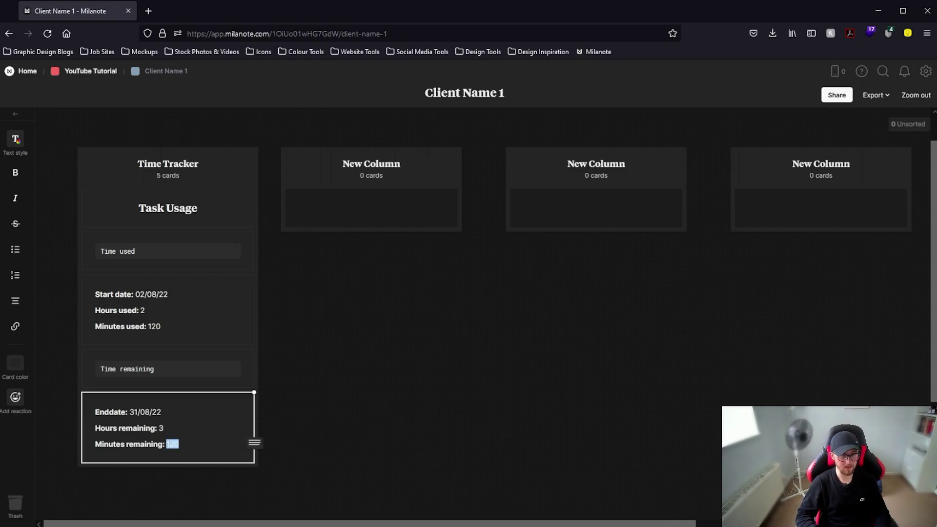
pyautogui.write('180')
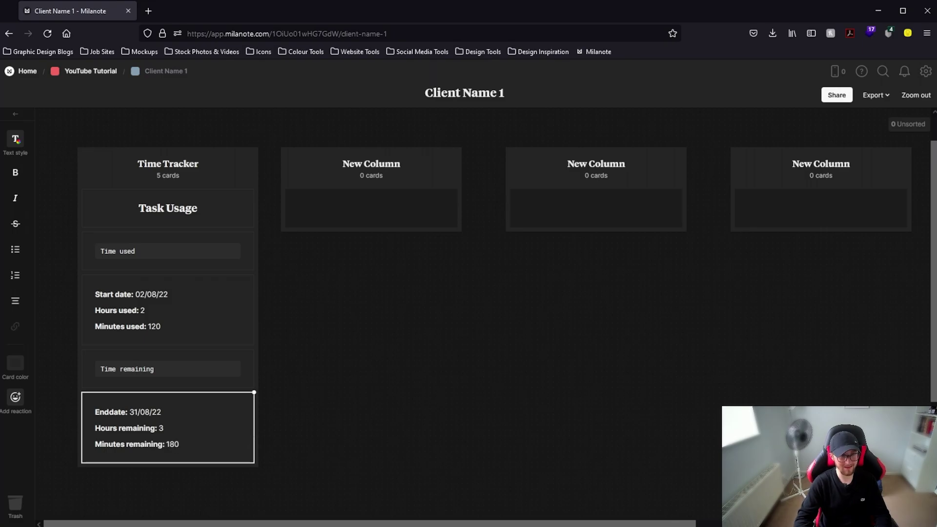
pyautogui.click(434, 345)
# - Add a board named "Important Documents" at the end of the Time Tracker column
pyautogui.scroll(-1, 435, 345)
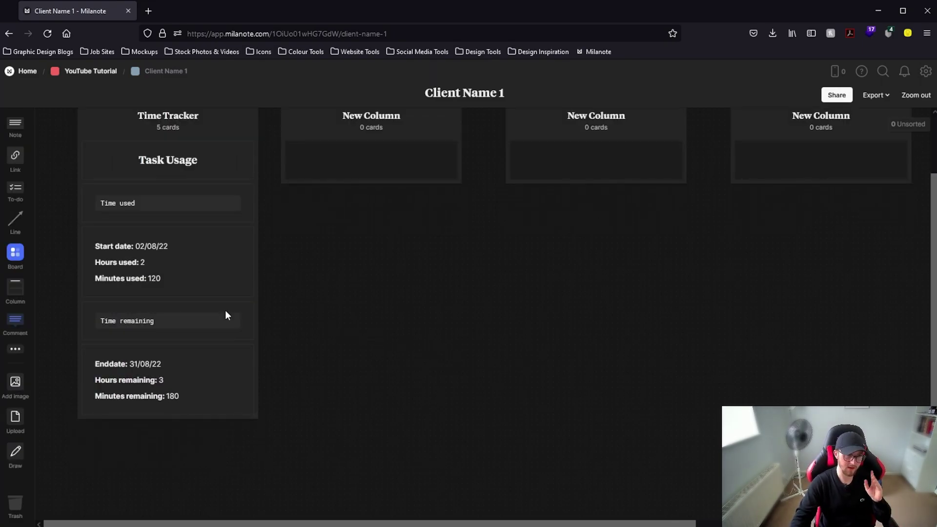
pyautogui.moveTo(15, 254); pyautogui.dragTo(96, 408)
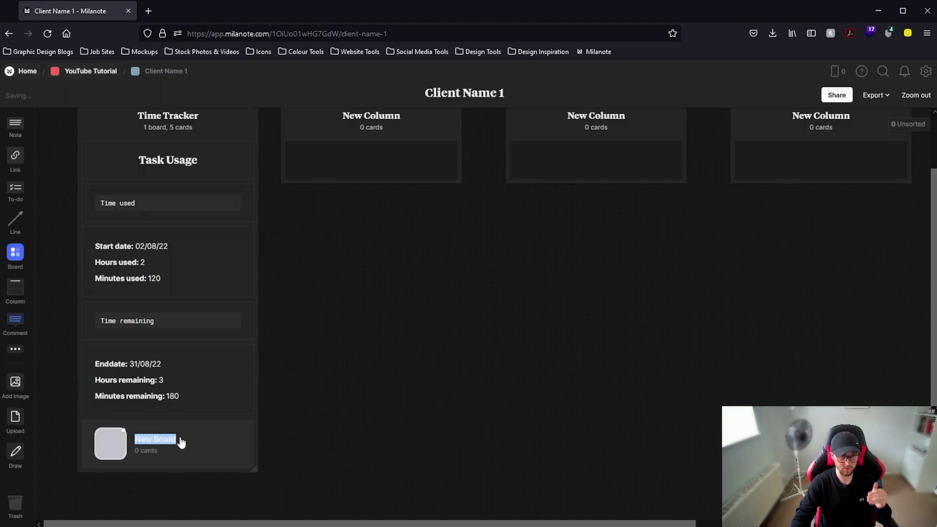
pyautogui.write('I')
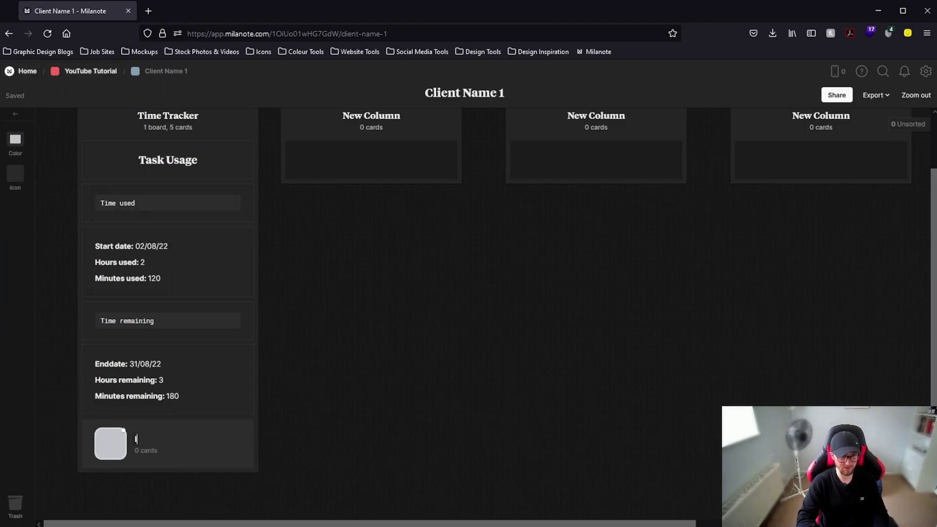
pyautogui.write('mportant Documents')
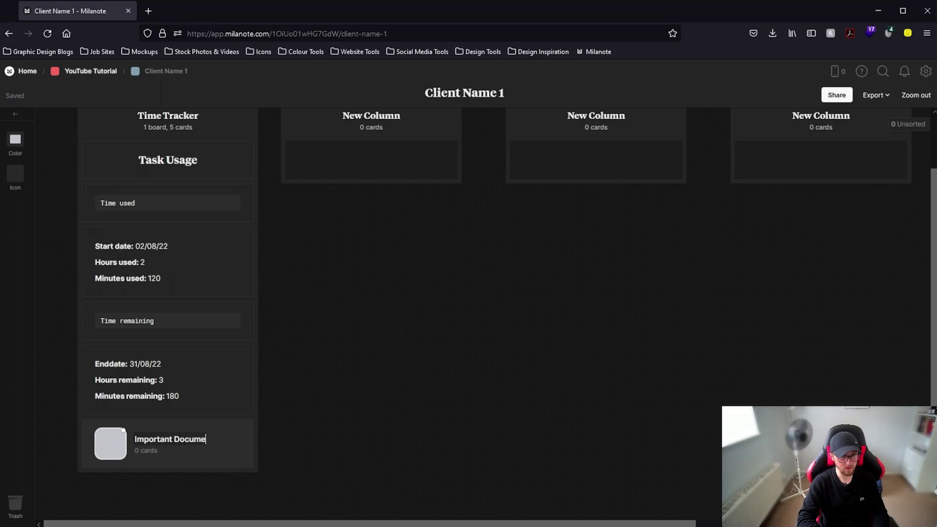
pyautogui.press('Return')
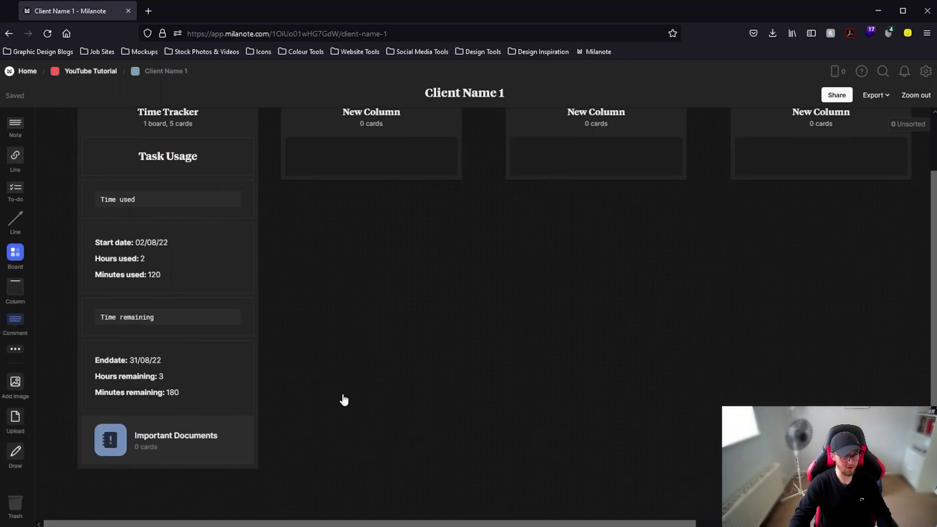
# - Add a board named "Feedback" below the Important Documents board in the Time Tracker column
pyautogui.scroll(-2, 343, 400)
pyautogui.moveTo(12, 249); pyautogui.dragTo(227, 447)
pyautogui.write('Feedback')
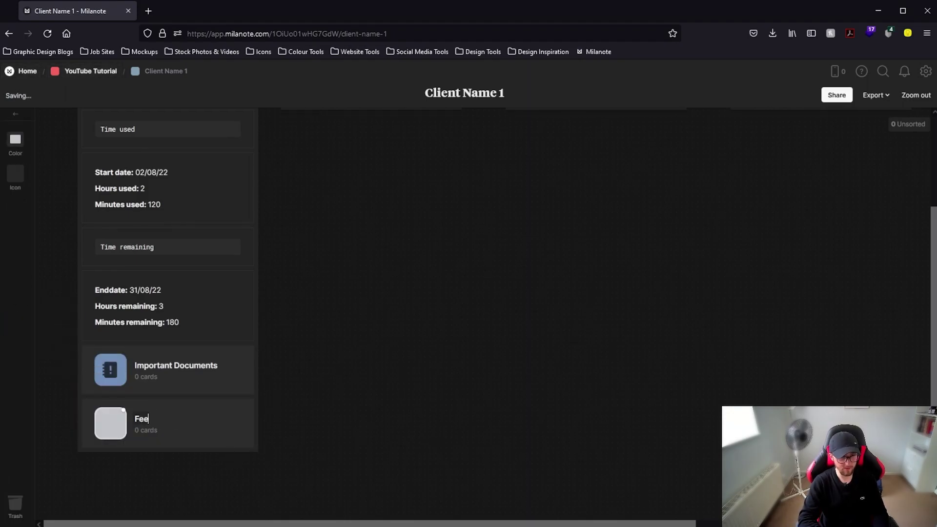
# - Rename the empty column beside Time Tracker as "To-do list"
pyautogui.scroll(4, 648, 405)
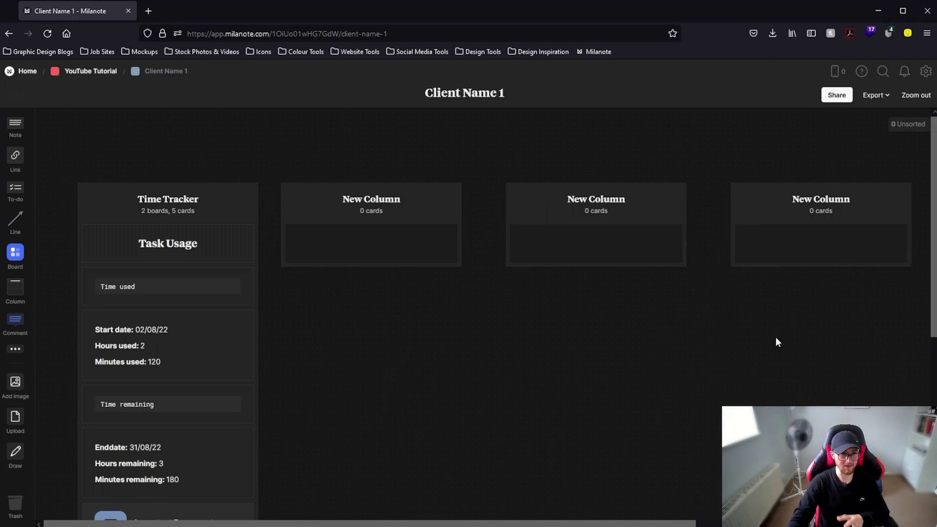
pyautogui.rightClick(423, 214)
pyautogui.click(472, 274)
pyautogui.write('To-do list')
pyautogui.click(525, 332)
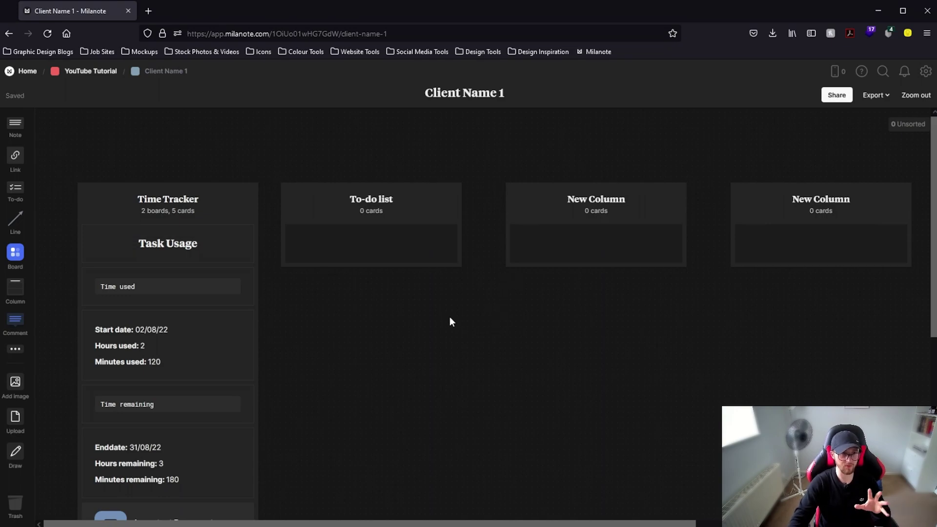
# - Add a note reading "Tasks that need working on" to the To-do list column and style it as a large heading
pyautogui.doubleClick(325, 243)
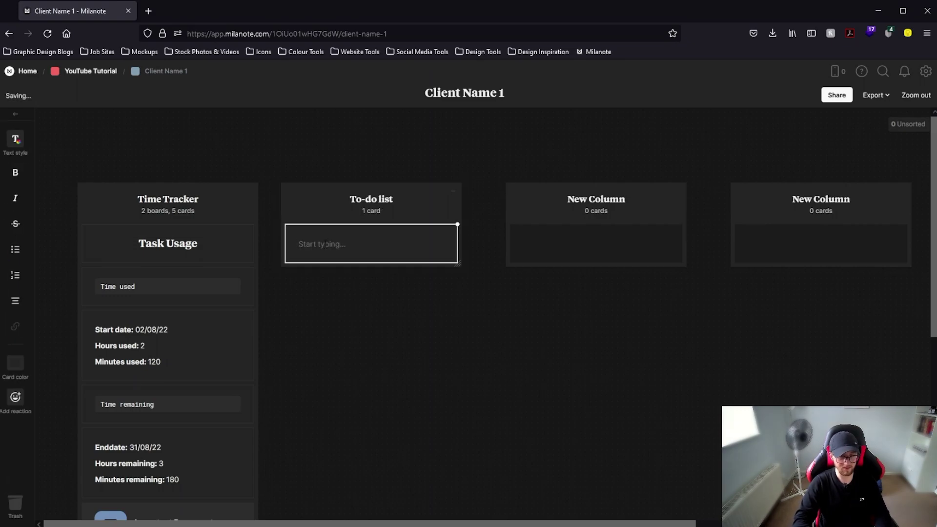
pyautogui.write('Tasks tha')
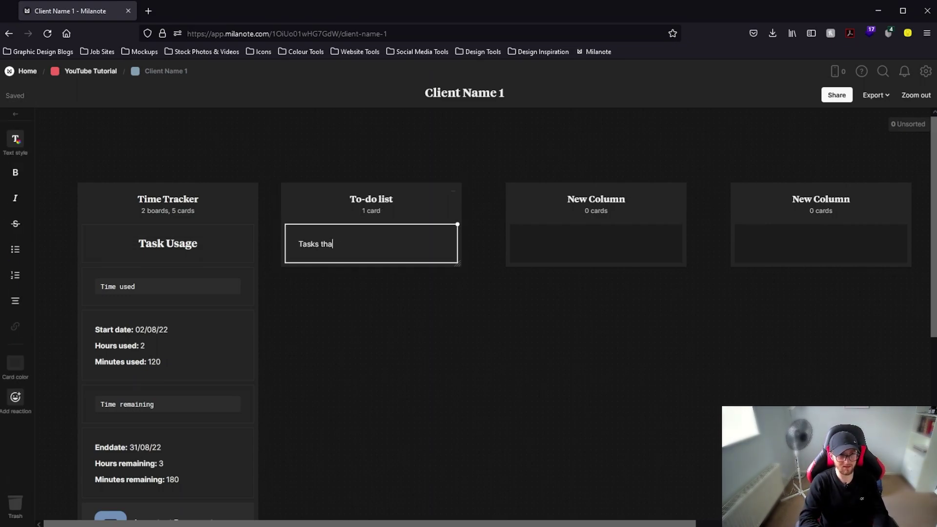
pyautogui.write('t need working on')
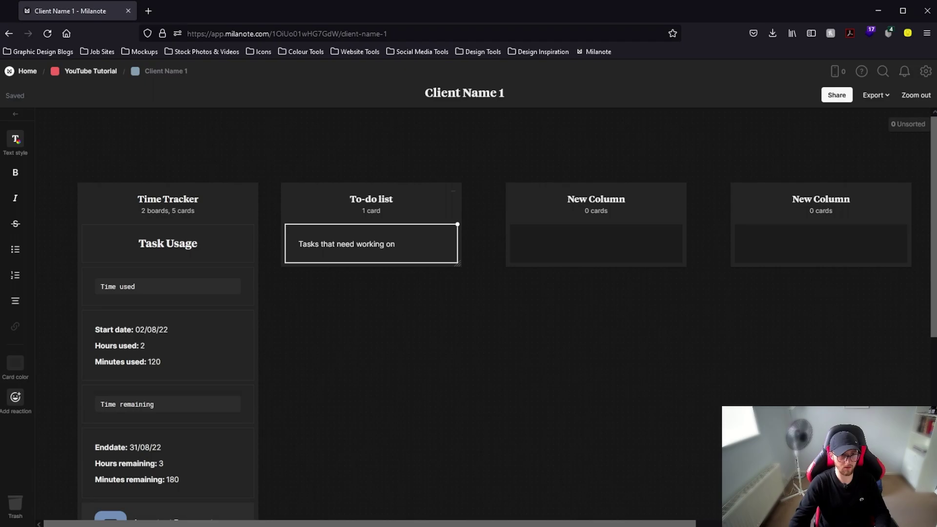
pyautogui.hotkey('ctrl', 'a')
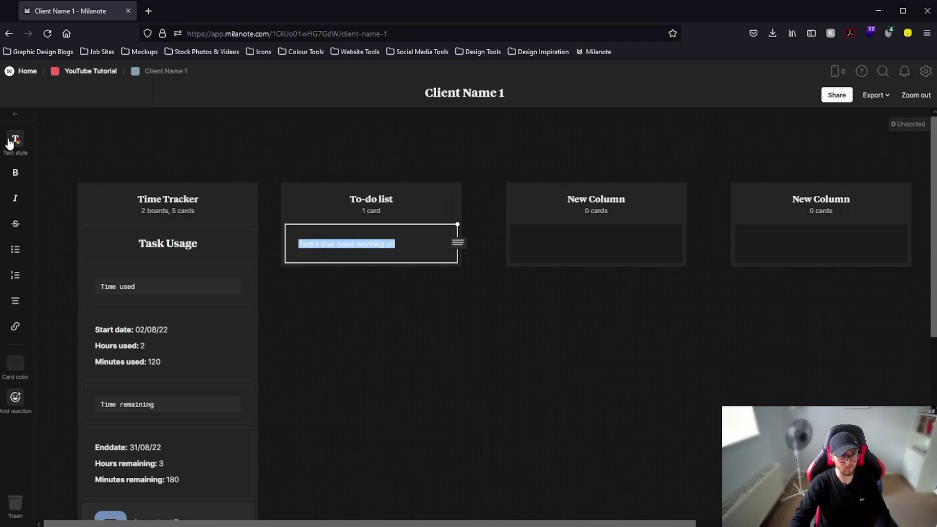
pyautogui.click(15, 140)
pyautogui.click(89, 135)
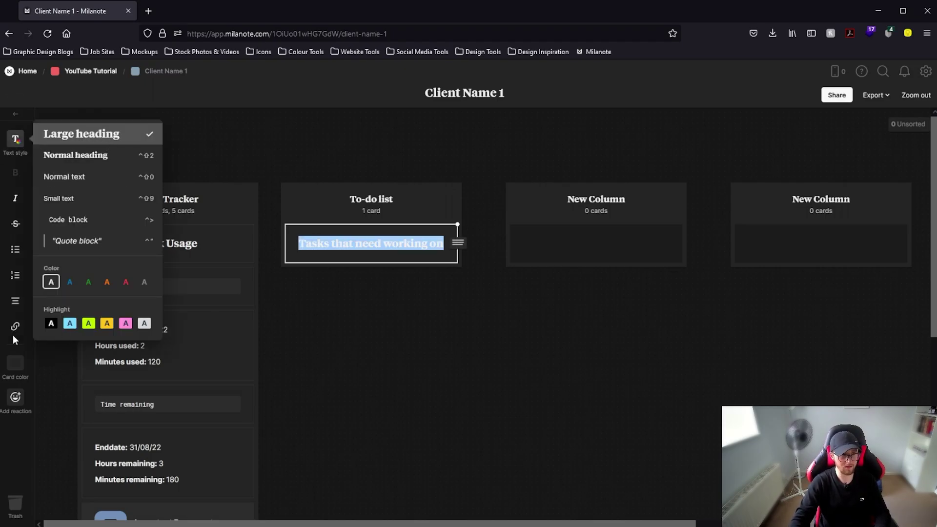
pyautogui.click(482, 327)
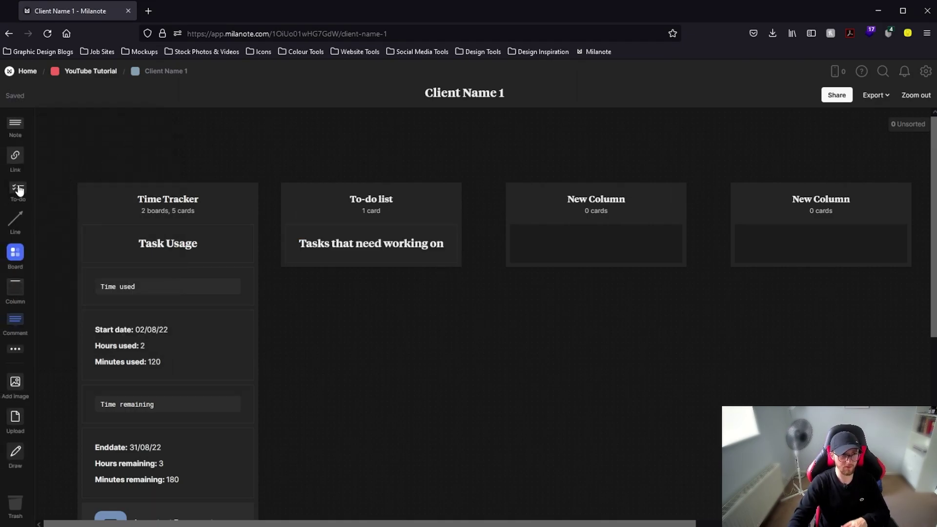
# - Add a to-do below the heading in the To-do list column with the task "Work on initial concepts"
pyautogui.moveTo(20, 191); pyautogui.dragTo(341, 275)
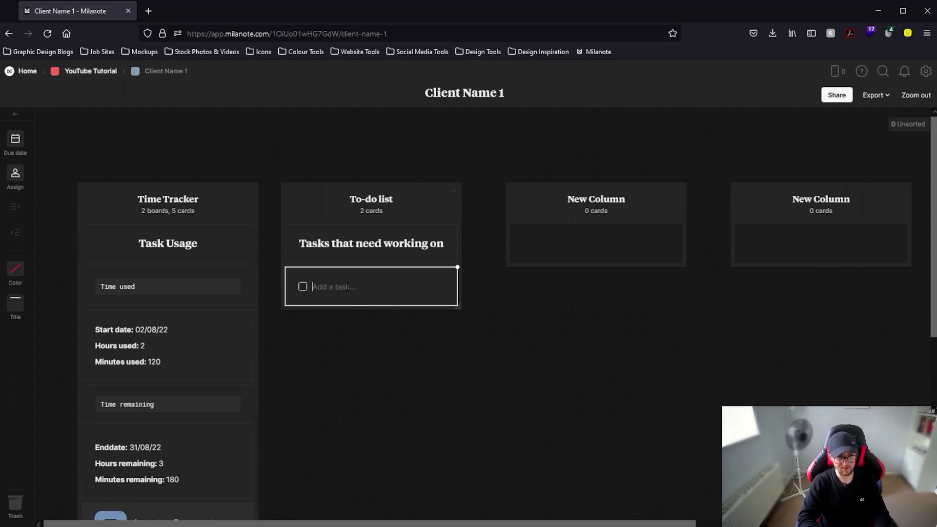
pyautogui.write('Work on init')
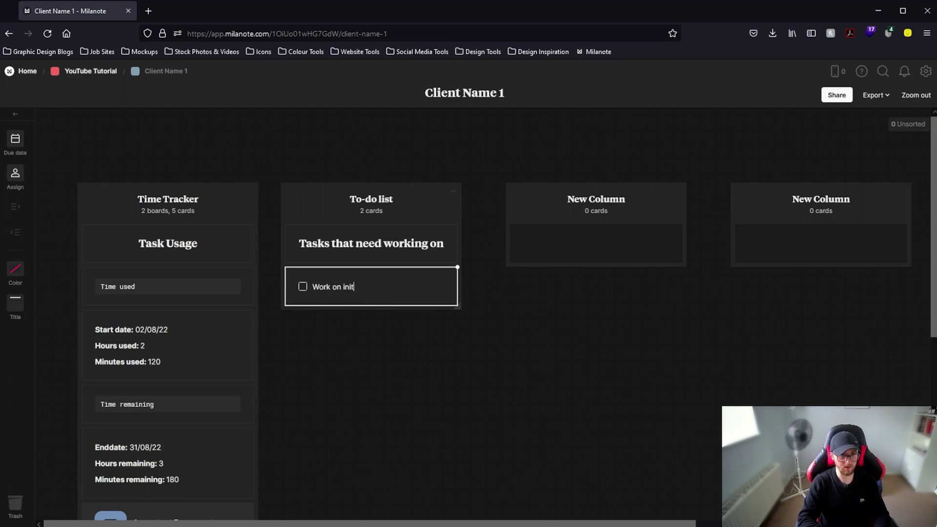
pyautogui.write('ial concepts')
pyautogui.press('BackSpace')
pyautogui.press('BackSpace')
pyautogui.press('BackSpace')
pyautogui.press('BackSpace')
pyautogui.press('BackSpace')
pyautogui.write('ncepts')
# - Add two more tasks: "Work on sketches" and "Prepare concept presentation and send to client for reviewal"
pyautogui.press('Return')
pyautogui.write('Work on sketches')
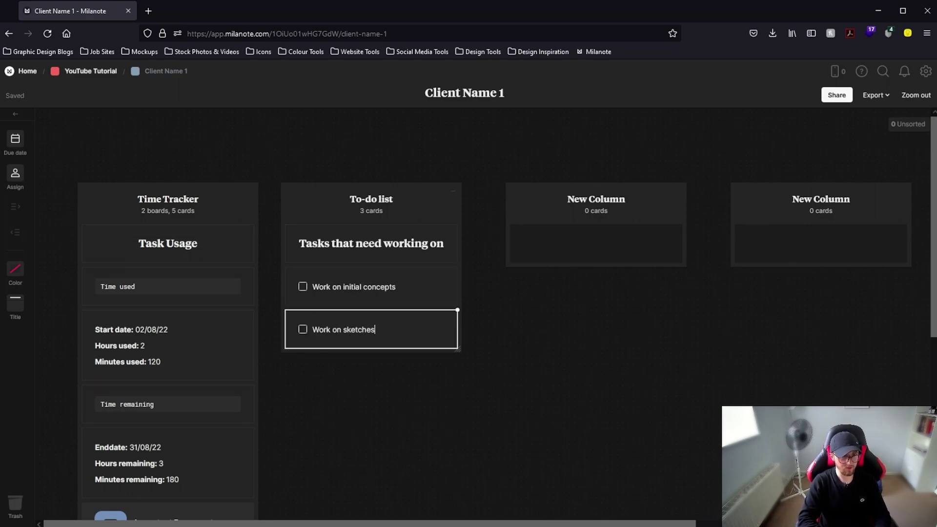
pyautogui.press('Return')
pyautogui.write('Prreepare concept presentation and')
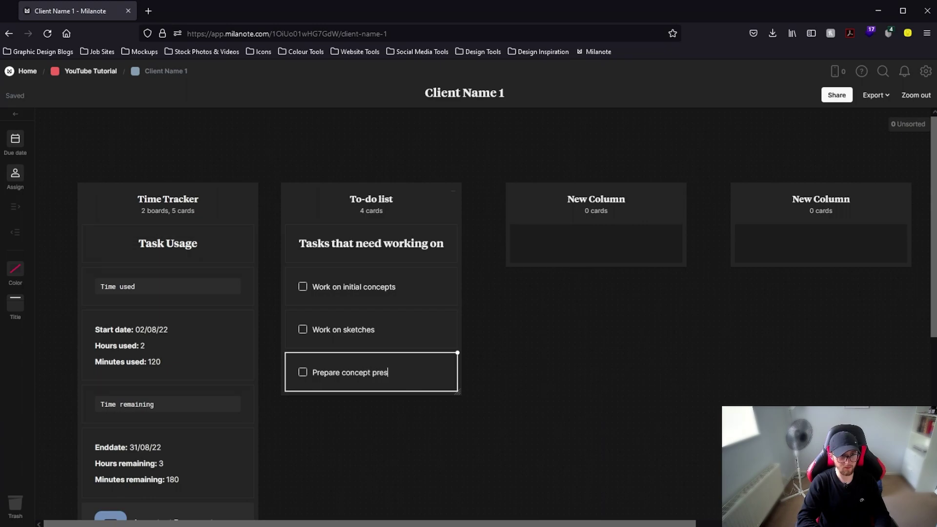
pyautogui.write('client for reviewal')
pyautogui.click(589, 376)
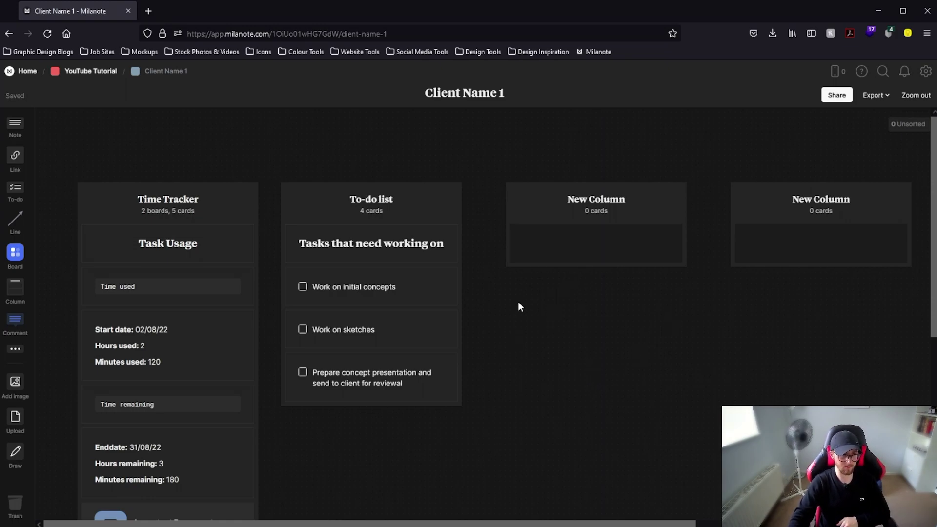
# - Set the due date of the "Work on initial concepts" task to 18 August 2022 at 6 pm
pyautogui.click(415, 286)
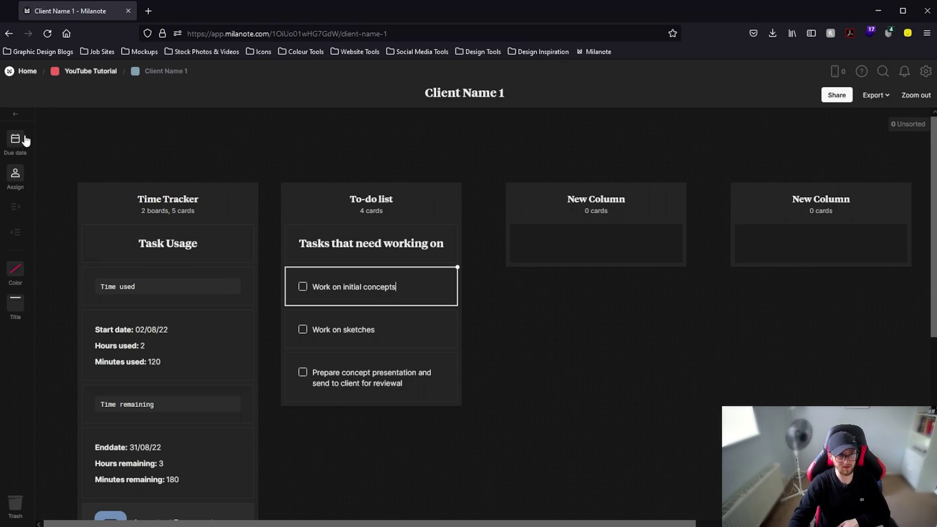
pyautogui.click(23, 142)
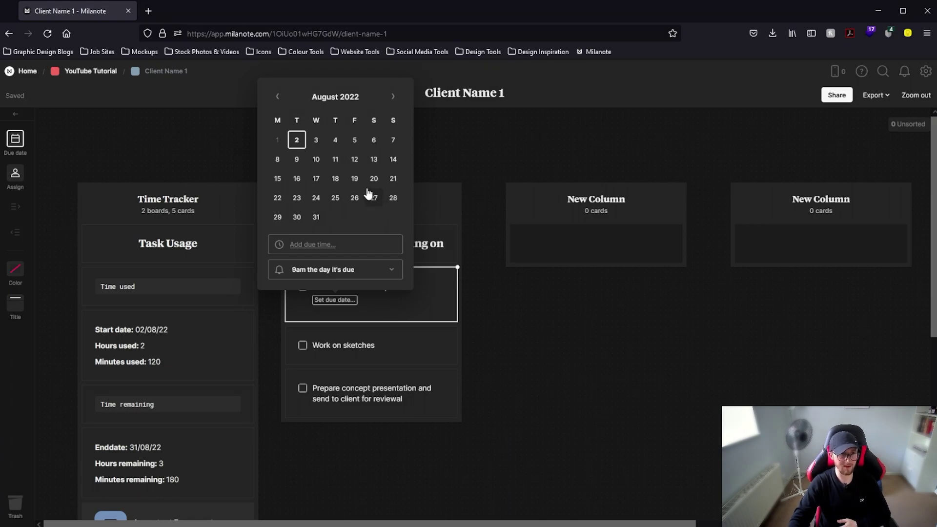
pyautogui.click(335, 178)
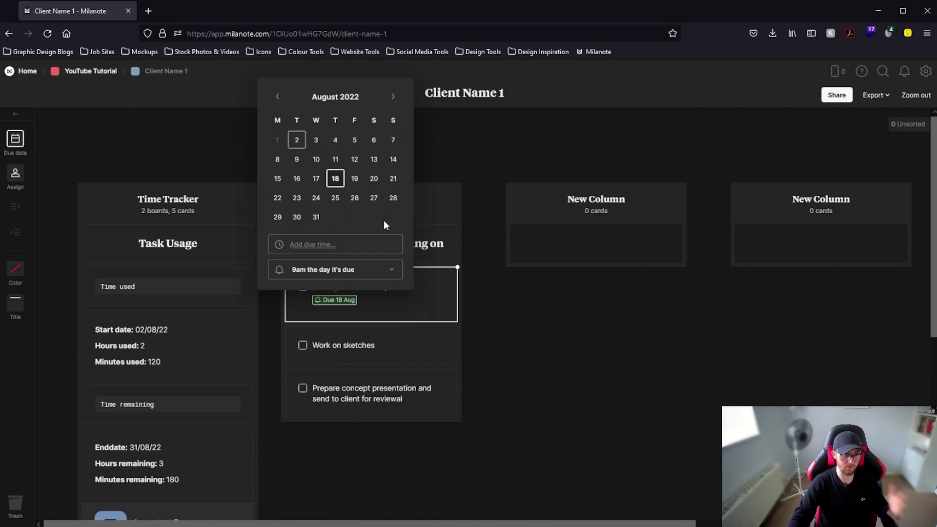
pyautogui.click(353, 244)
pyautogui.click(299, 246)
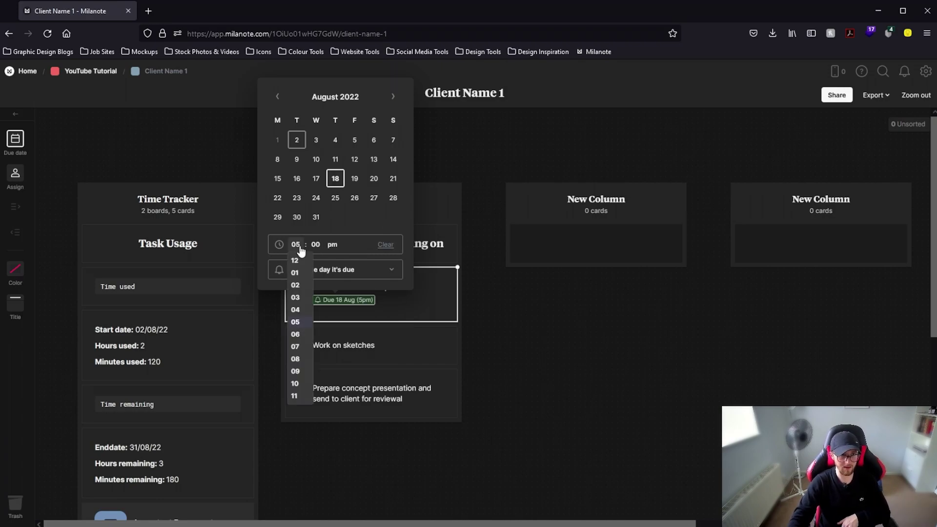
pyautogui.click(300, 334)
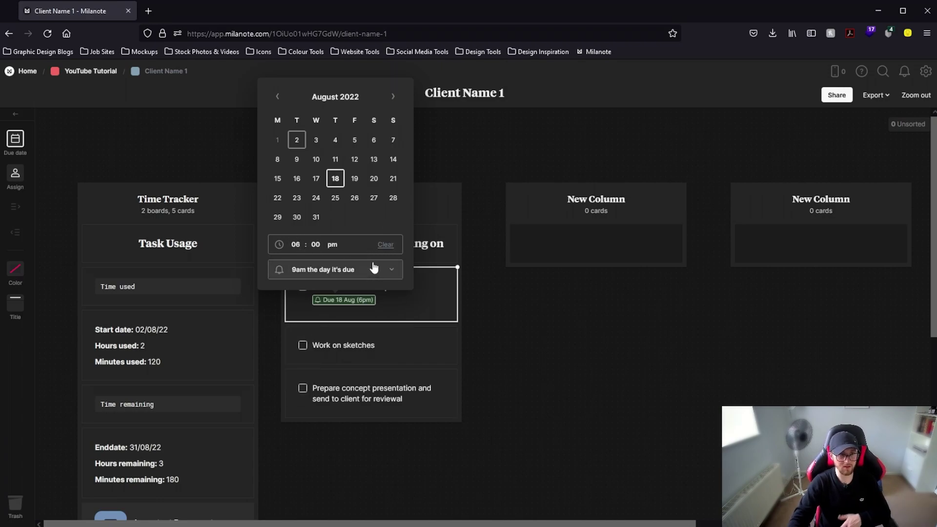
pyautogui.click(537, 314)
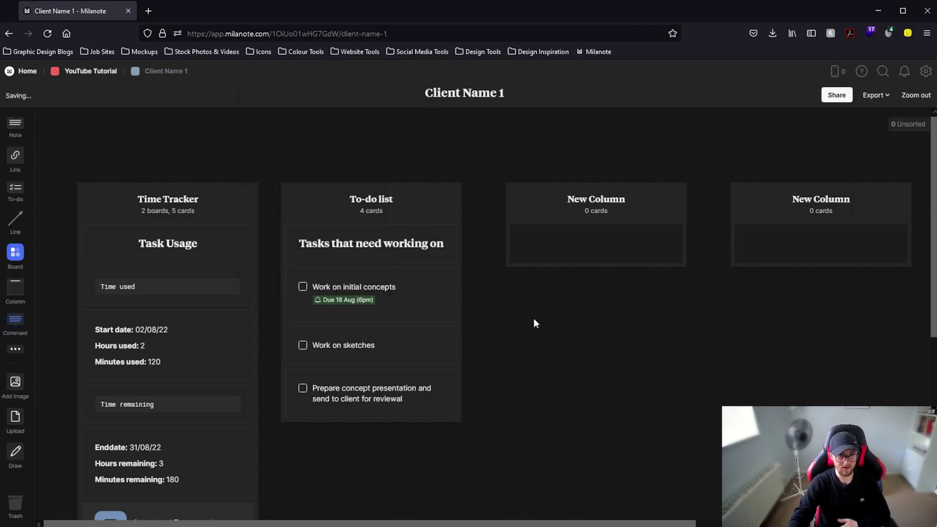
# - Set the due date of the "Work on sketches" task to 25 August at 5 pm
pyautogui.click(432, 340)
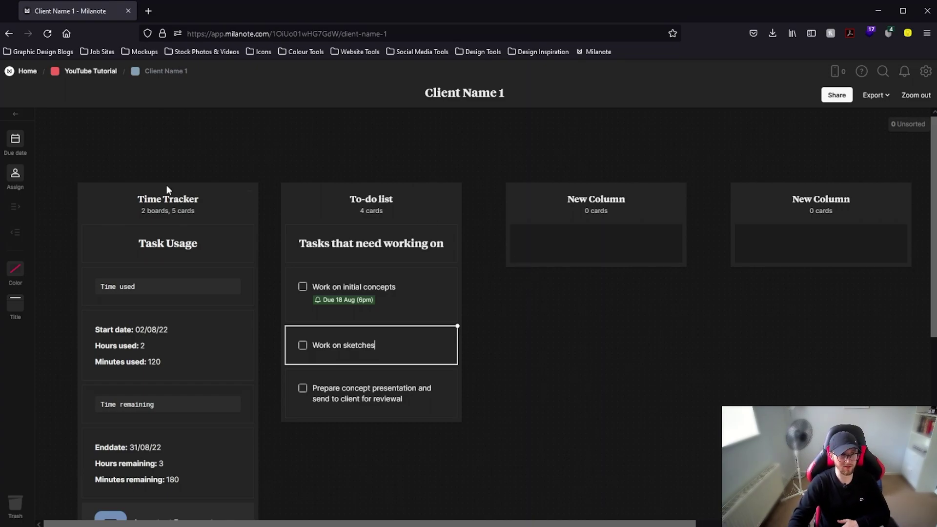
pyautogui.click(15, 140)
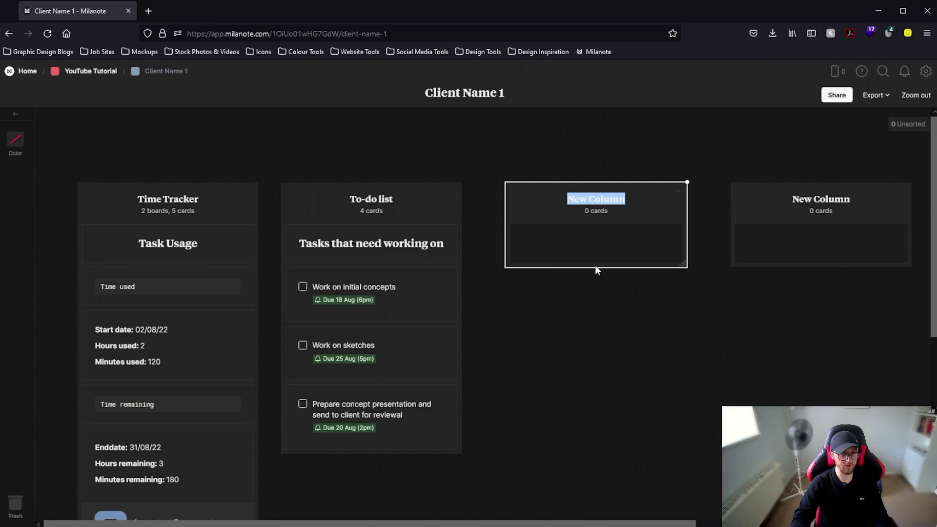
# - Rename the column beside the To-do list as "Done Awaiting Feedback"
pyautogui.write('Done Awaiting Feedback')
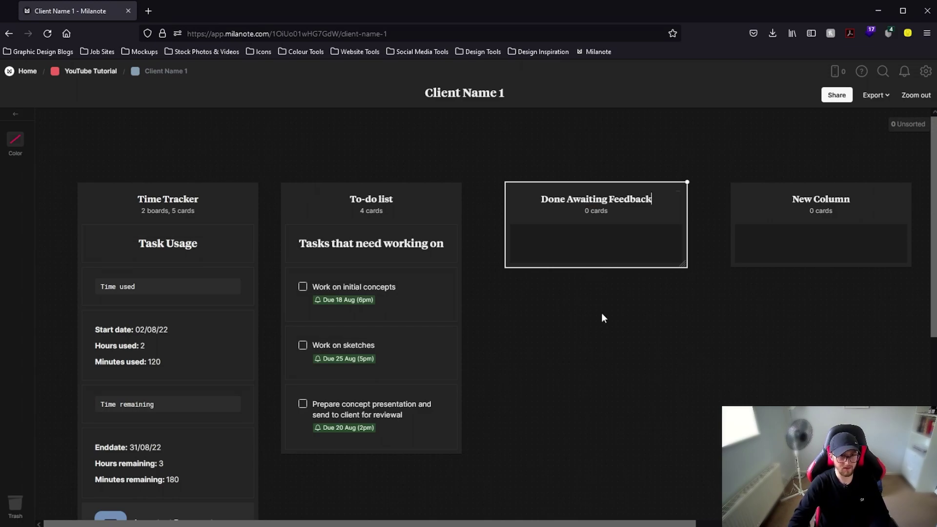
# - Add a note reading "Tasks awaiting approval" to the Done Awaiting Feedback column
pyautogui.click(605, 317)
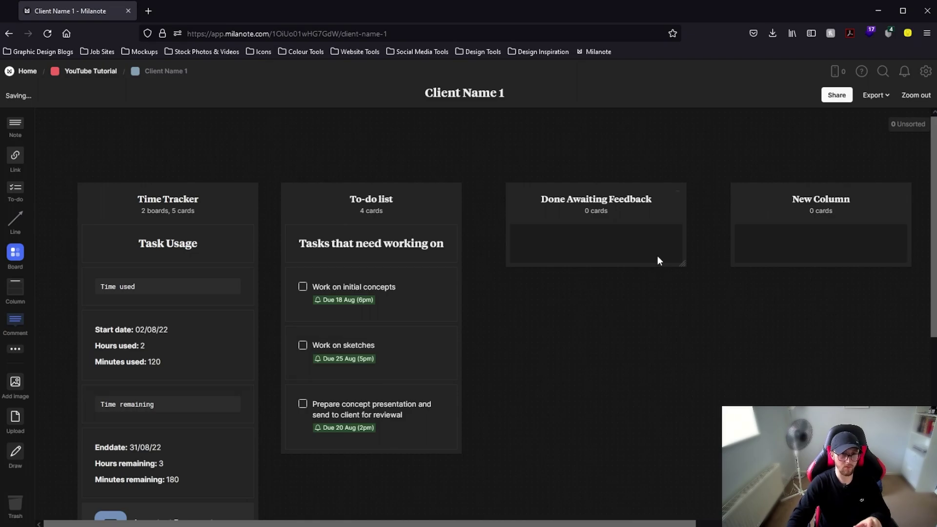
pyautogui.doubleClick(596, 243)
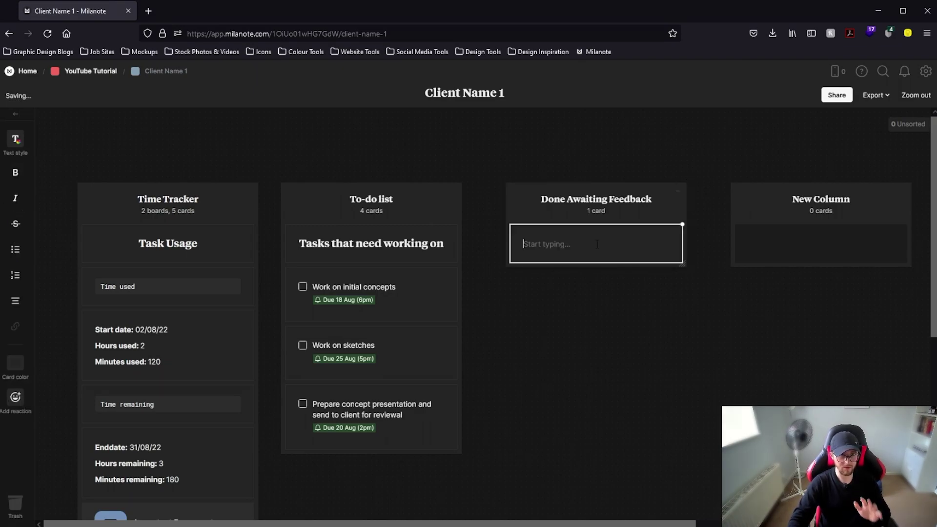
pyautogui.write('Tasks')
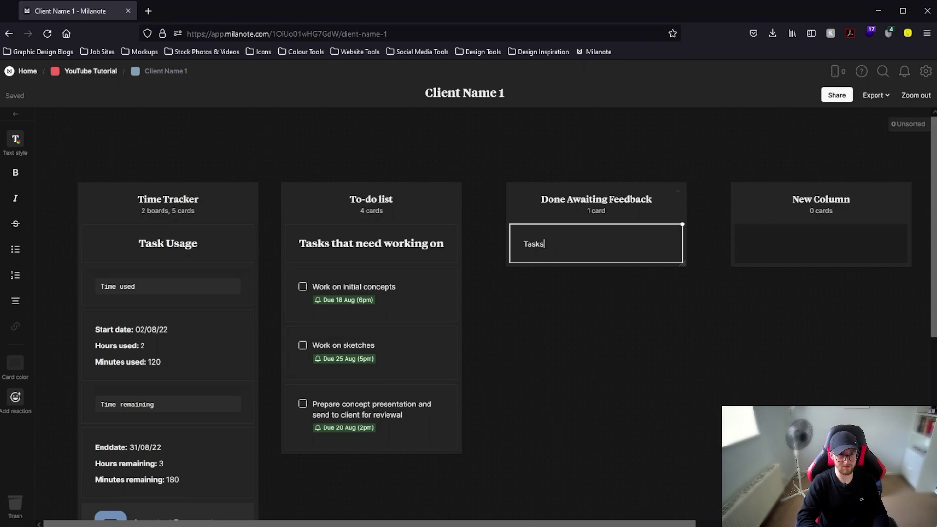
pyautogui.write(' awaiting approval')
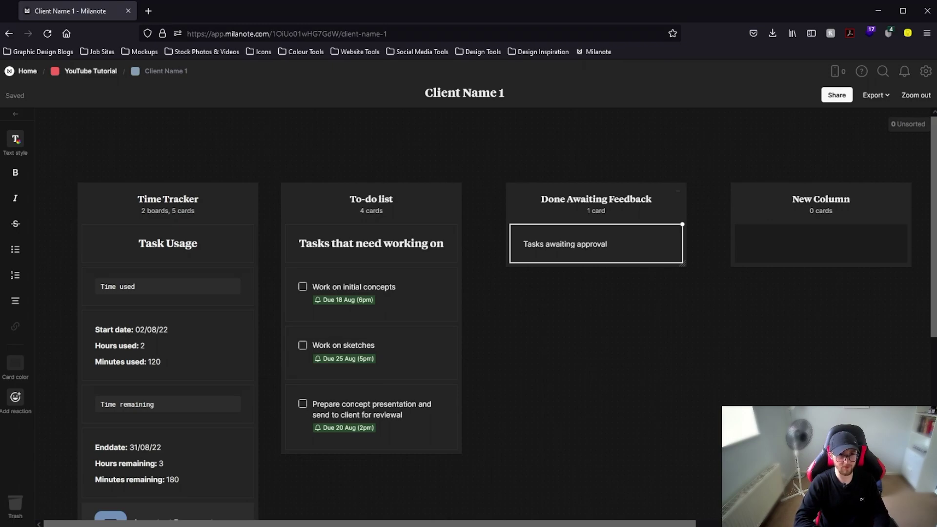
# - Centre the "Tasks awaiting approval" note's text and format it as a large heading
pyautogui.hotkey('ctrl', 'a')
pyautogui.click(43, 300)
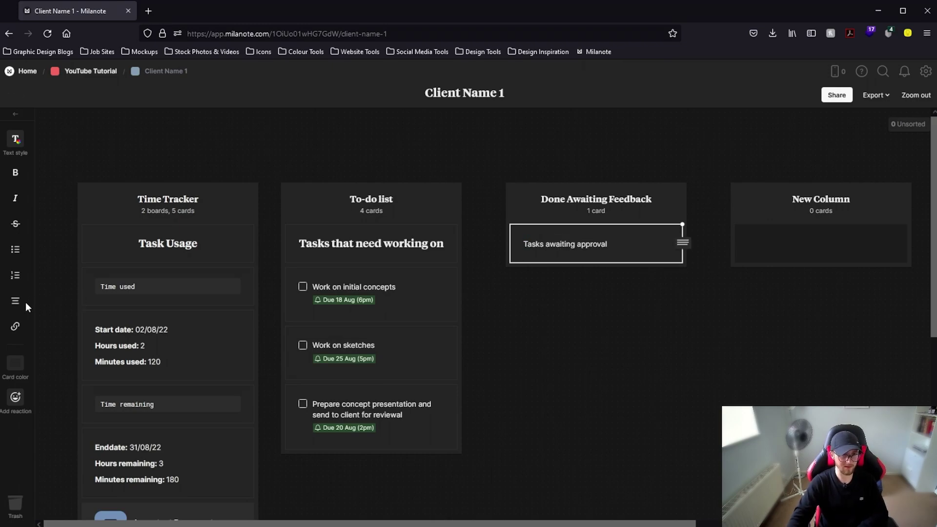
pyautogui.hotkey('ctrl', 'a')
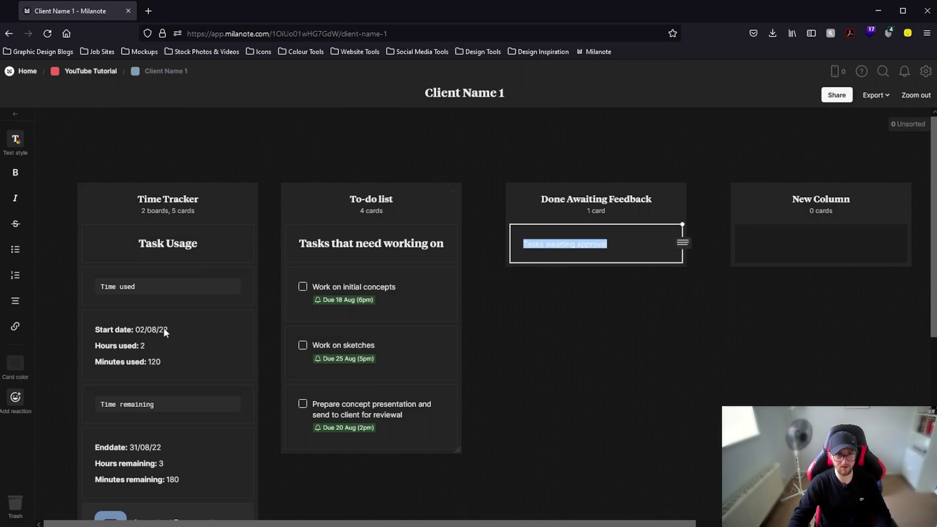
pyautogui.click(15, 301)
pyautogui.click(15, 139)
pyautogui.click(70, 134)
pyautogui.click(621, 324)
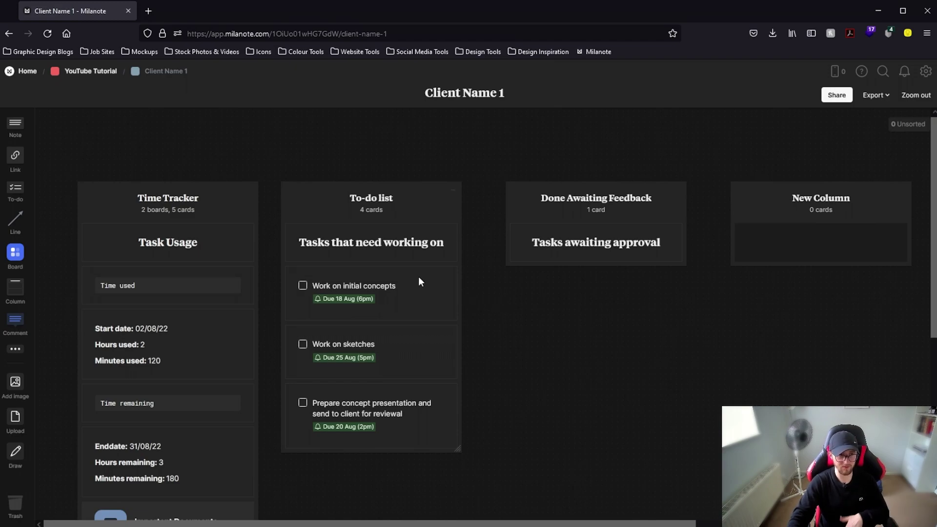
# - Mark the "Work on initial concepts" task as done and move it into the Done Awaiting Feedback column
pyautogui.click(302, 286)
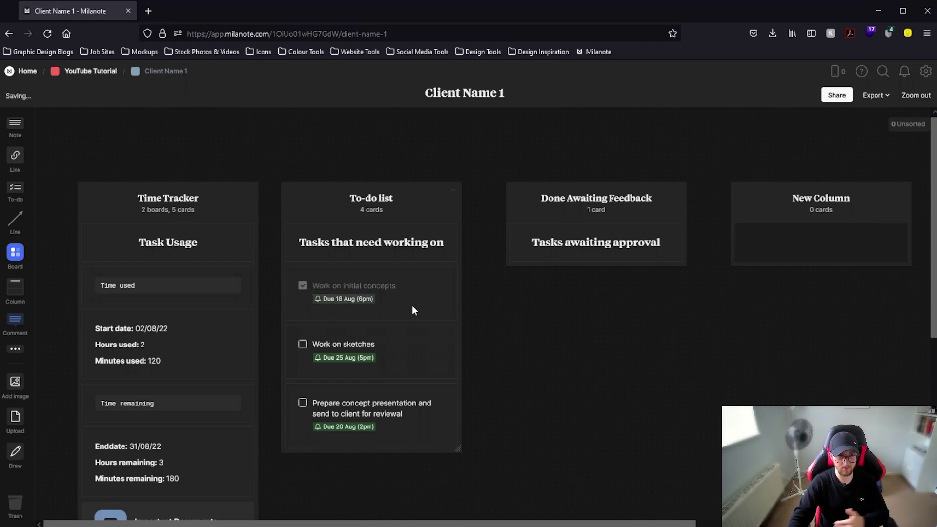
pyautogui.moveTo(405, 275); pyautogui.dragTo(627, 264)
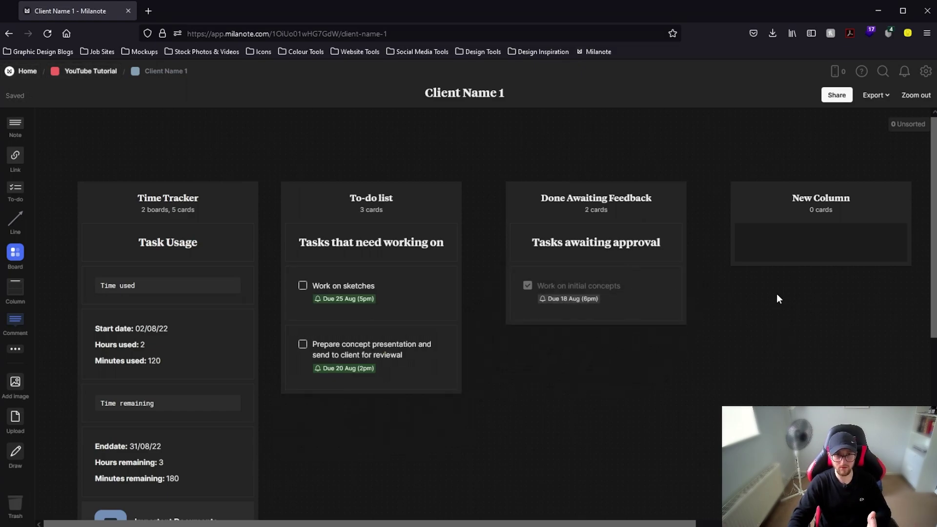
# - Rename the remaining New Column as "Finalised"
pyautogui.hscroll(1, 776, 242)
pyautogui.rightClick(763, 202)
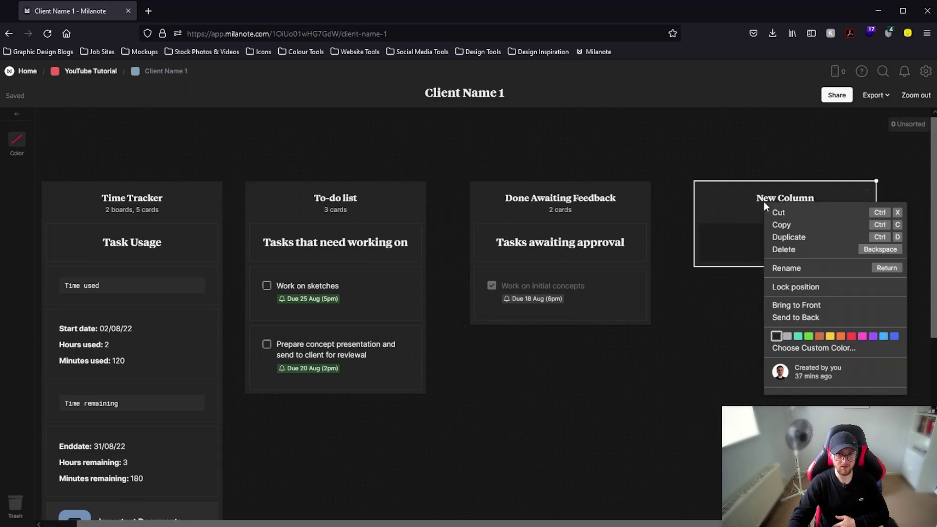
pyautogui.click(799, 269)
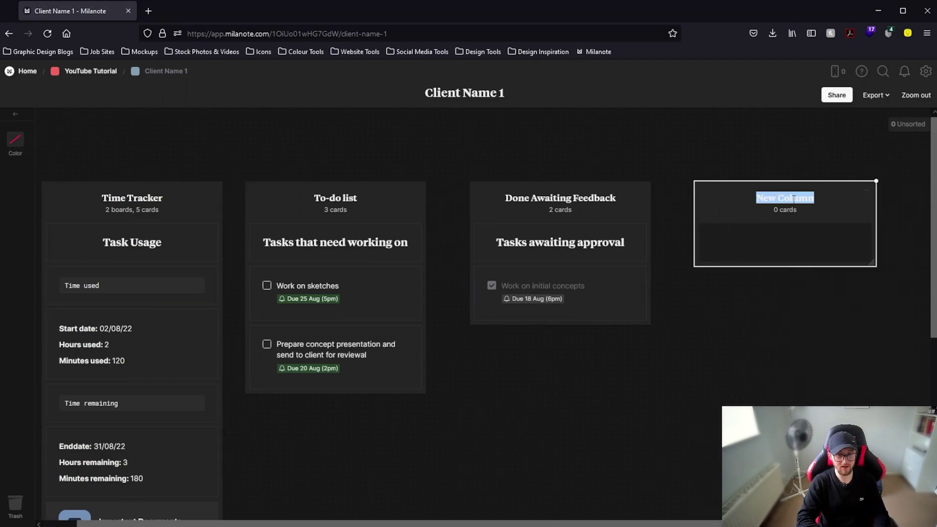
pyautogui.write('Finalised')
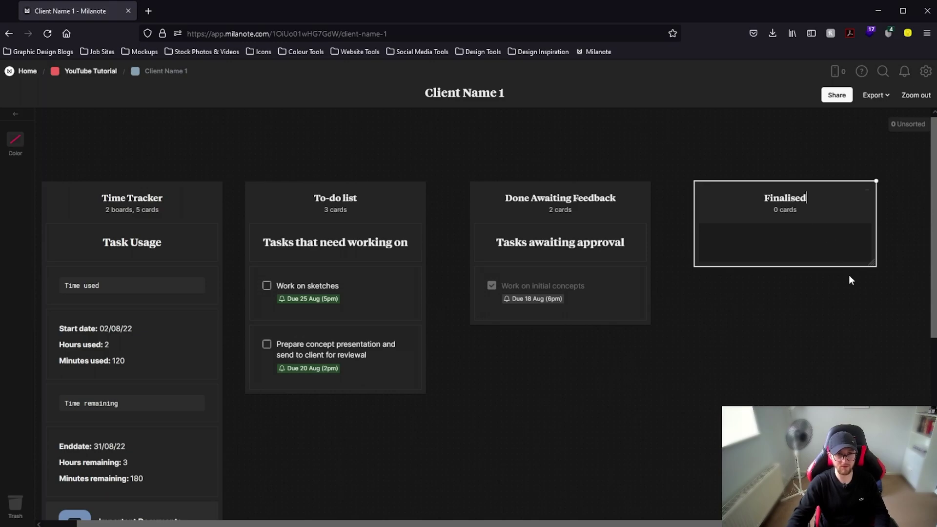
pyautogui.click(848, 316)
# - Add a note reading "Completed and approved tasks" to the Finalised column, formatted as a centred large heading
pyautogui.doubleClick(783, 244)
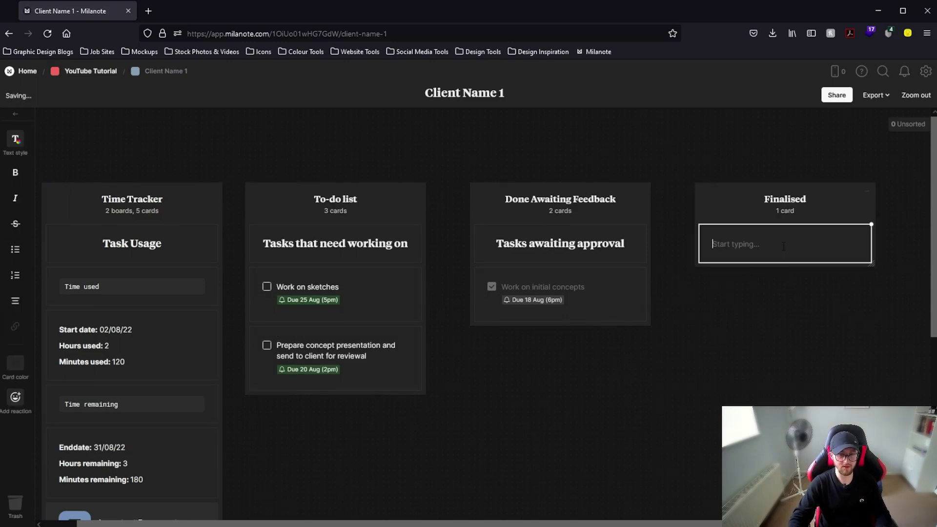
pyautogui.write('Com')
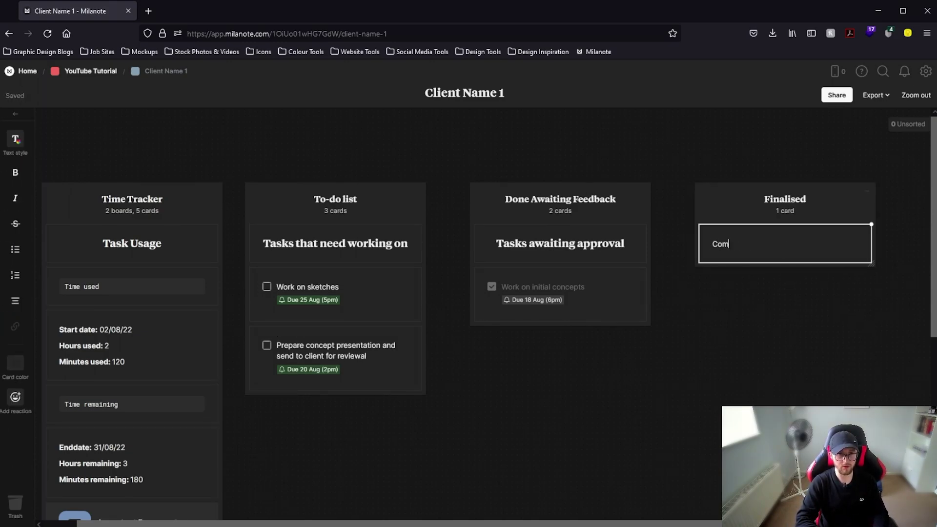
pyautogui.write('pleted and approved tasks')
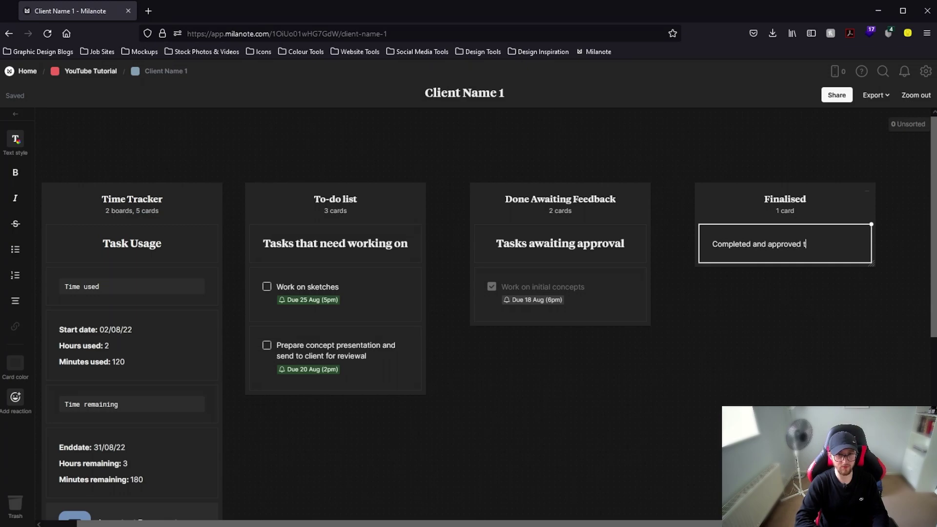
pyautogui.hotkey('ctrl', 'a')
pyautogui.click(22, 142)
pyautogui.click(74, 134)
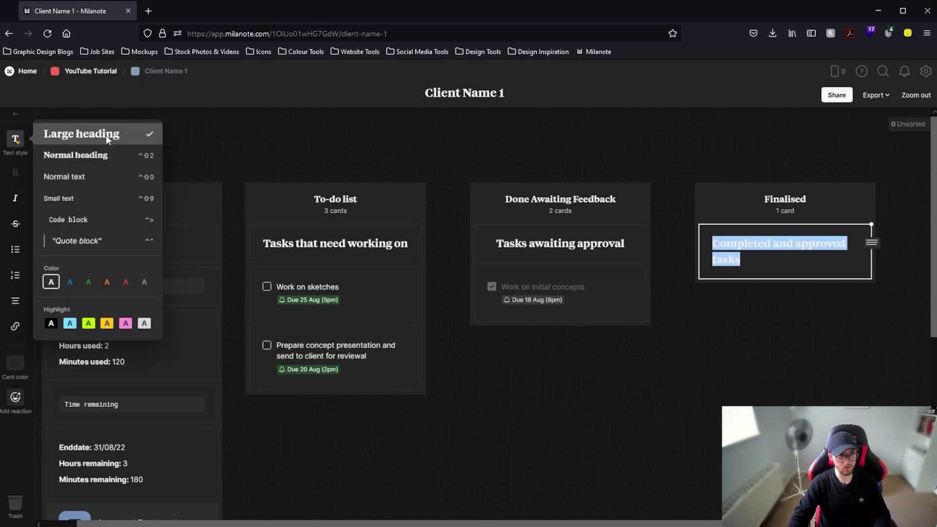
pyautogui.click(15, 300)
pyautogui.click(792, 353)
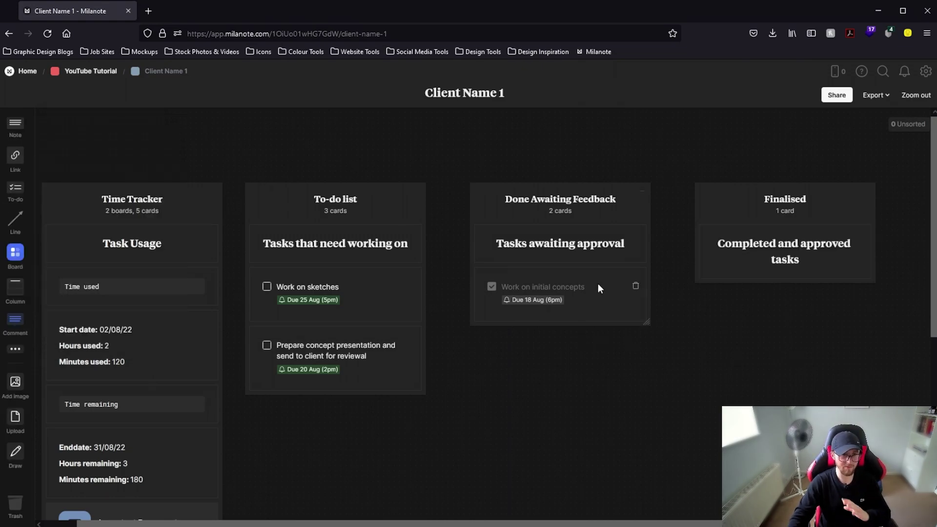
# - Move the "Work on initial concepts" task from Done Awaiting Feedback into the Finalised column
pyautogui.moveTo(567, 280); pyautogui.dragTo(798, 284)
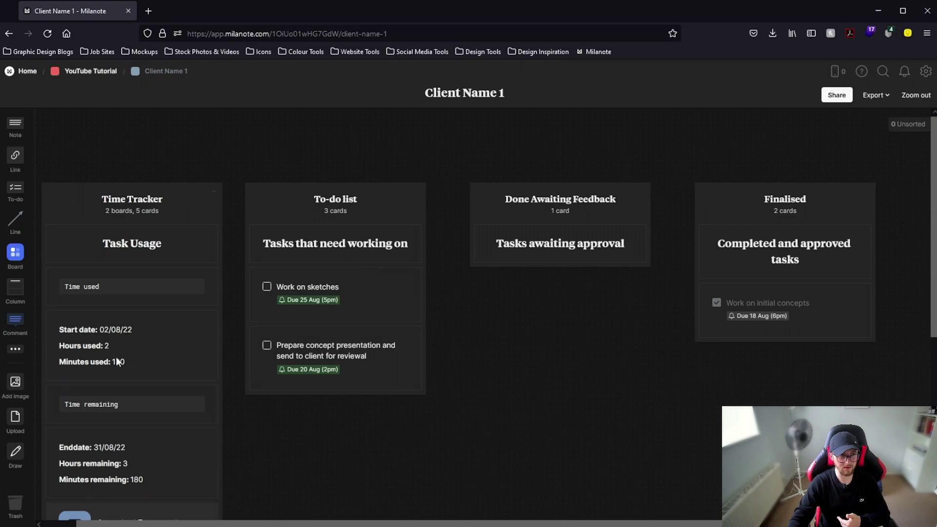
# - Add a document named "General Maintenance" at the end of the To-do list column
pyautogui.click(17, 350)
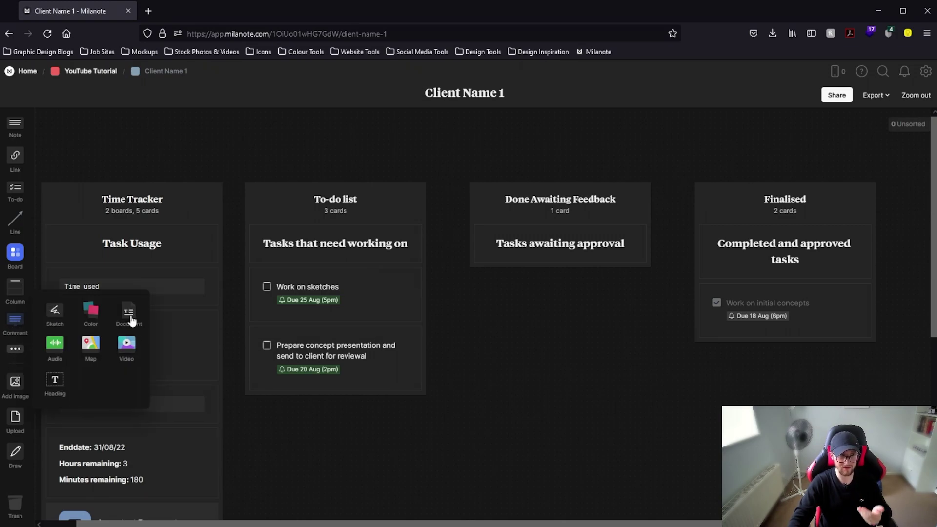
pyautogui.moveTo(130, 320); pyautogui.dragTo(332, 386)
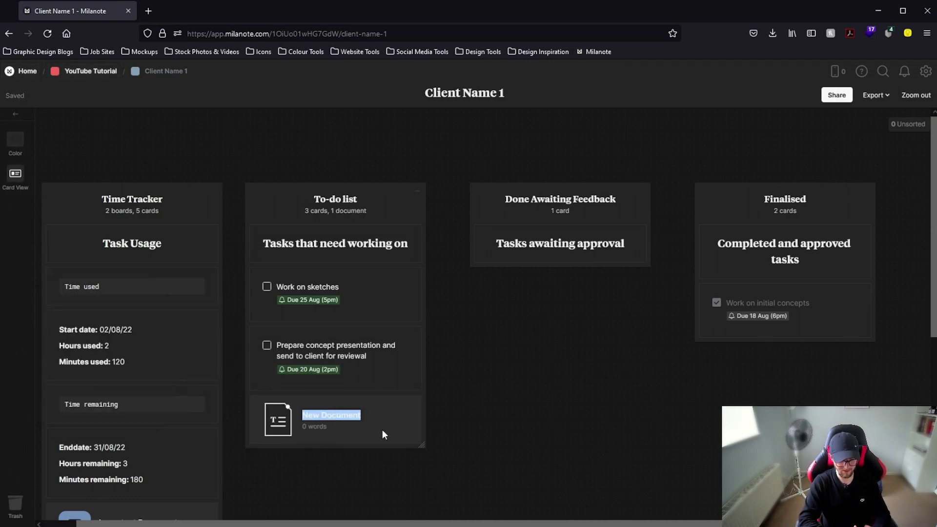
pyautogui.write('General Maintenance')
pyautogui.click(339, 457)
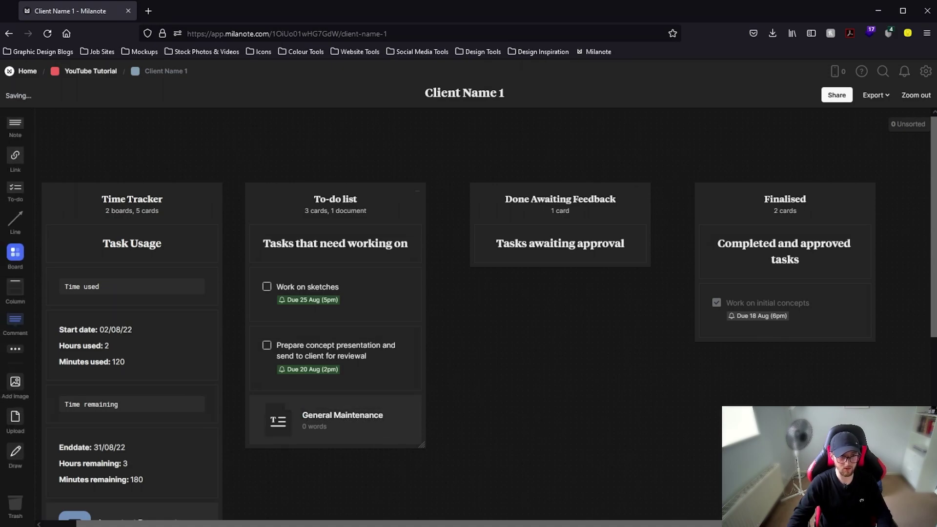
# - Write "General maintenance tasks" as a large heading in the General Maintenance document and close it
pyautogui.doubleClick(288, 426)
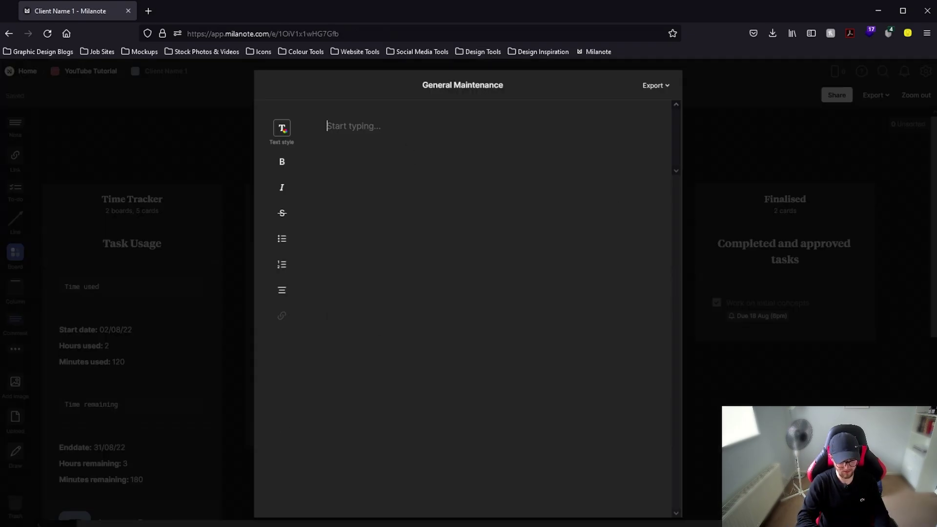
pyautogui.write('General maintenance tasks')
pyautogui.hotkey('ctrl', 'a')
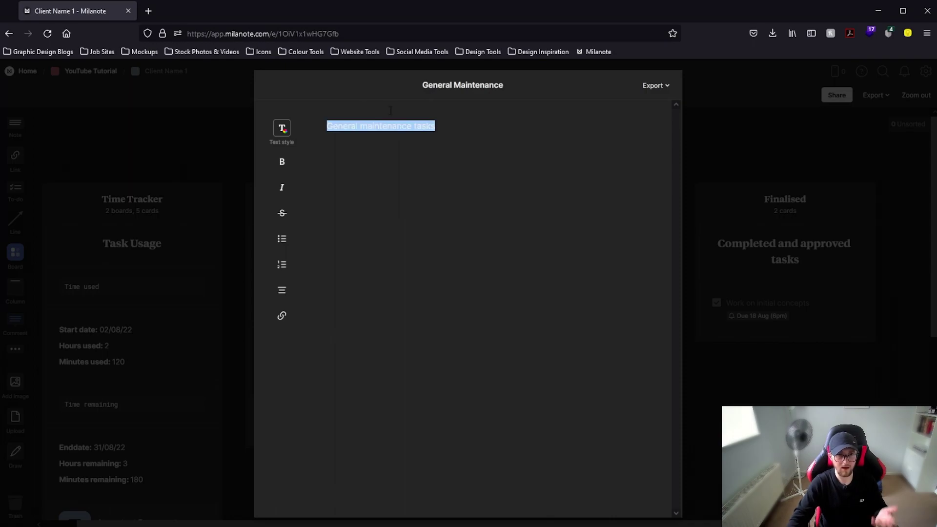
pyautogui.click(285, 128)
pyautogui.click(341, 125)
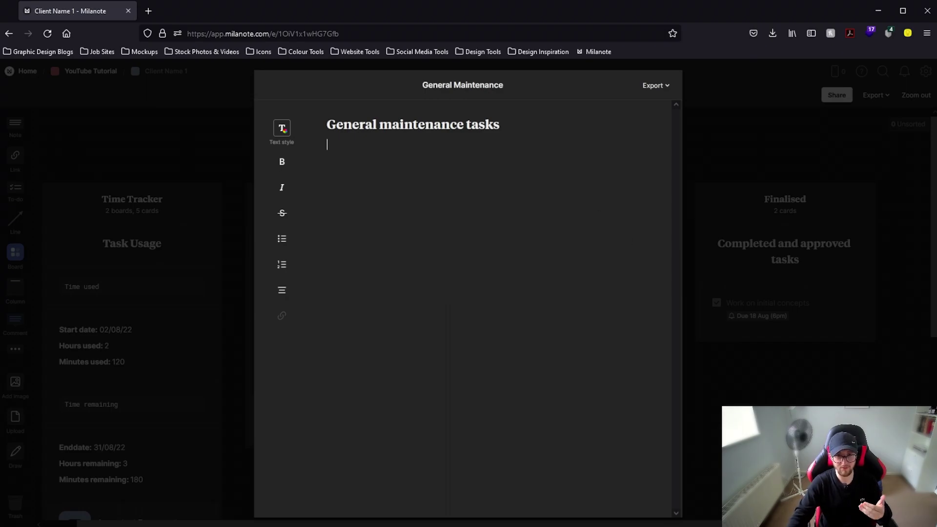
pyautogui.press('Escape')
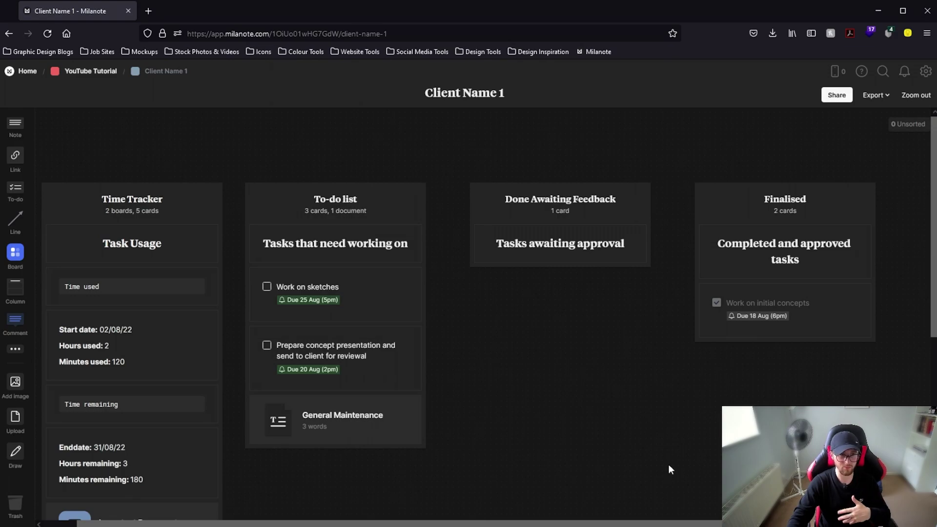
# - Move the General Maintenance document from the To-do list into the Finalised column
pyautogui.moveTo(668, 459); pyautogui.dragTo(669, 456)
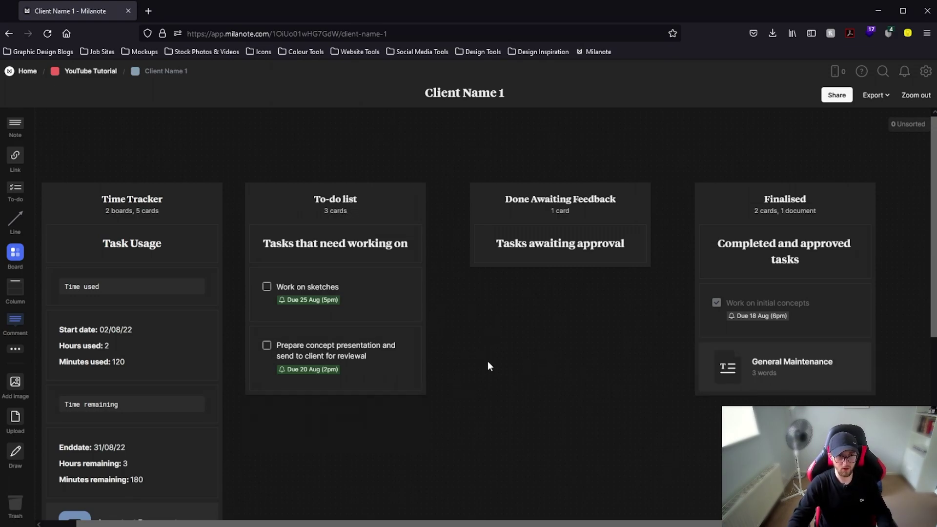
# - Widen the To-do list column and match the Done Awaiting Feedback column to its width, keeping the columns side by side
pyautogui.moveTo(423, 390); pyautogui.dragTo(450, 392)
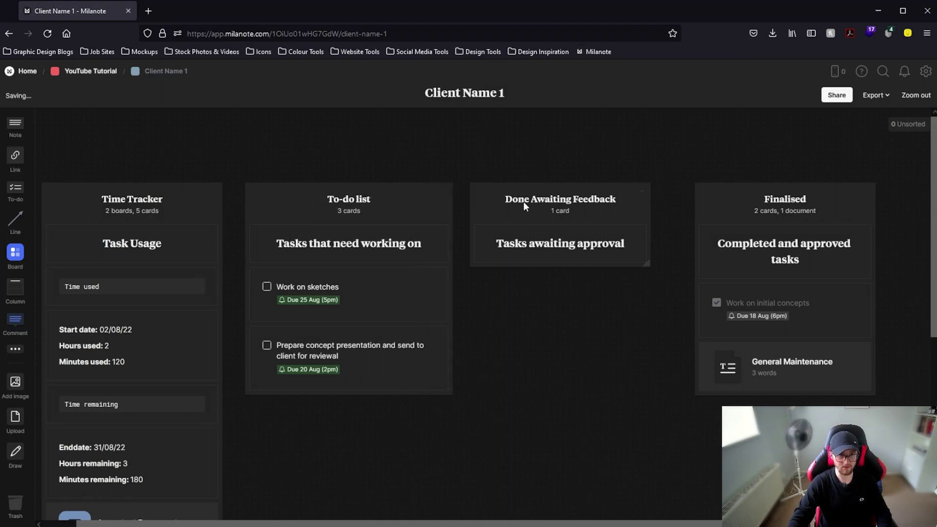
pyautogui.moveTo(502, 197); pyautogui.dragTo(279, 421)
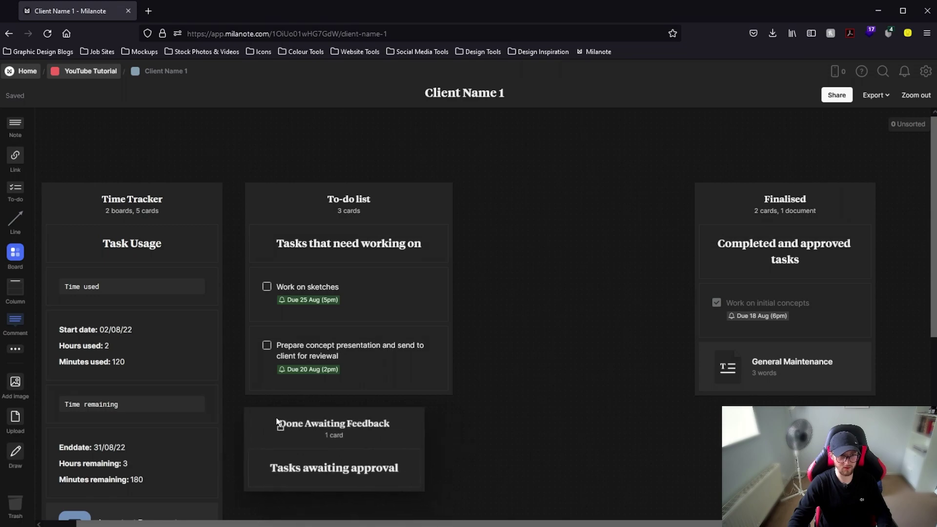
pyautogui.moveTo(425, 488); pyautogui.dragTo(451, 487)
pyautogui.moveTo(376, 423); pyautogui.dragTo(600, 195)
# - Widen the Finalised column to match the To-do list column and place it beside Done Awaiting Feedback
pyautogui.moveTo(765, 194); pyautogui.dragTo(584, 363)
pyautogui.scroll(-3, 584, 341)
pyautogui.moveTo(567, 208); pyautogui.dragTo(279, 280)
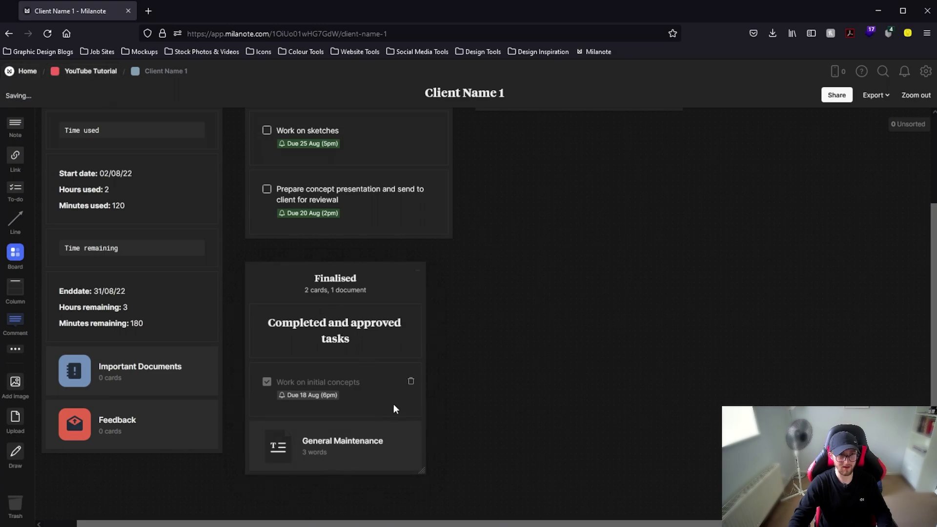
pyautogui.moveTo(424, 473); pyautogui.dragTo(454, 478)
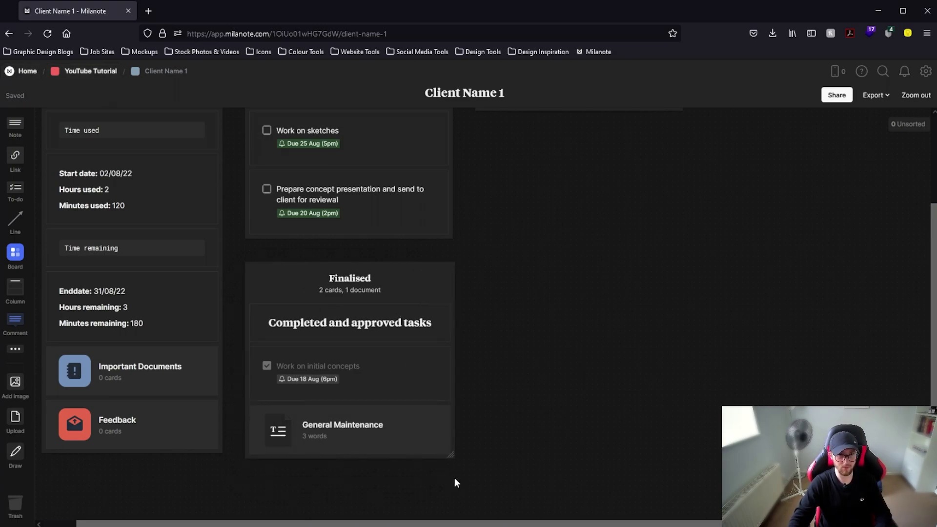
pyautogui.scroll(3, 459, 476)
pyautogui.moveTo(358, 443); pyautogui.dragTo(812, 207)
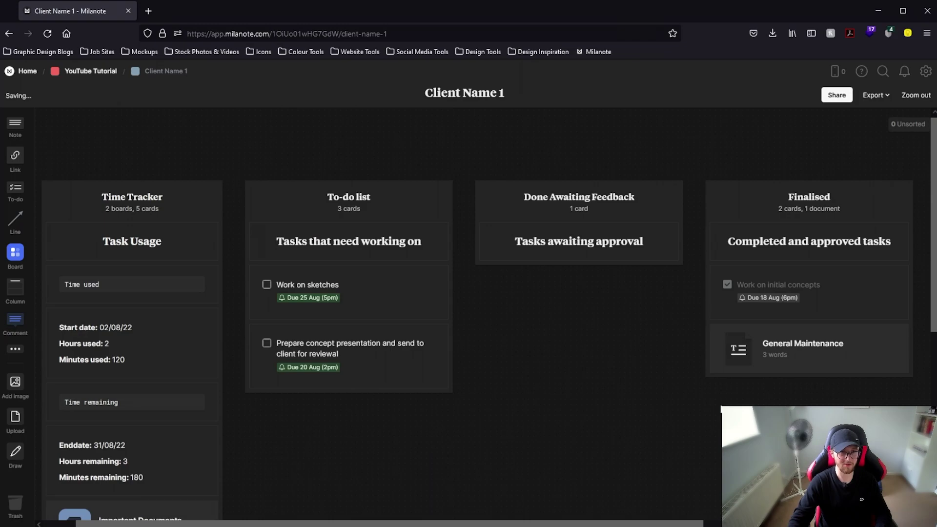
# - Give the Task Usage card in the Time Tracker column a royal blue top strip, keeping its default background
pyautogui.hscroll(1, 635, 410)
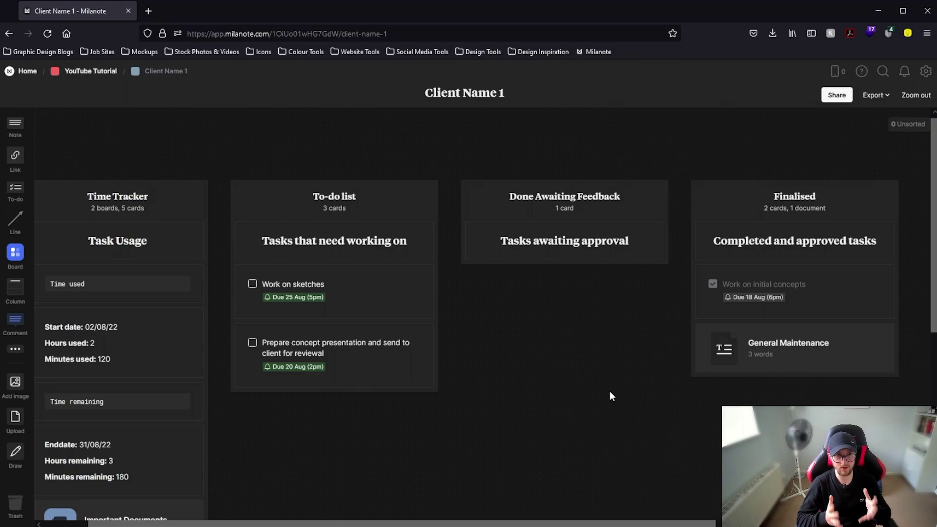
pyautogui.hscroll(-3, 610, 391)
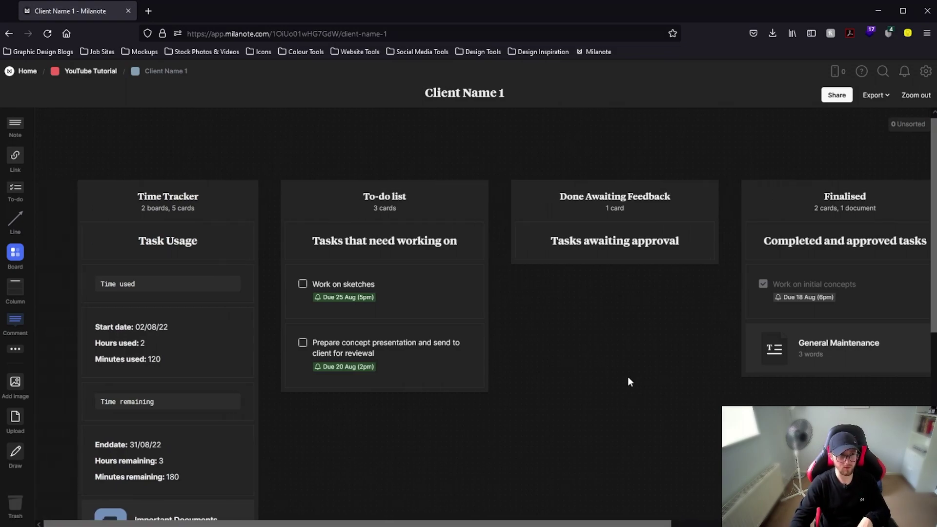
pyautogui.click(224, 241)
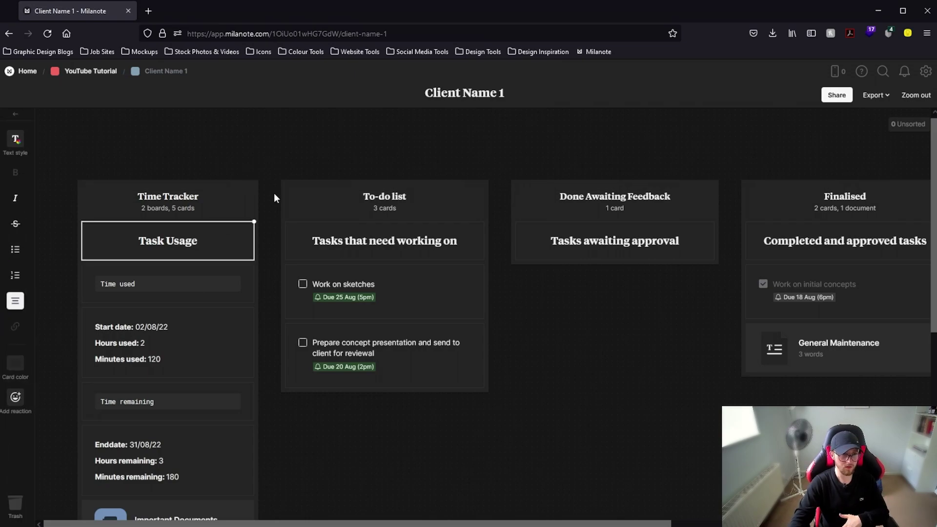
pyautogui.click(20, 365)
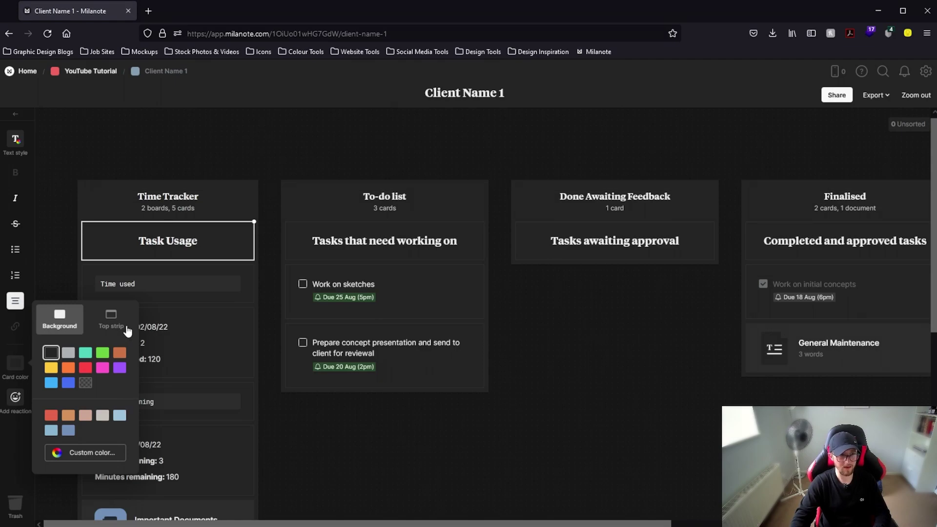
pyautogui.click(103, 354)
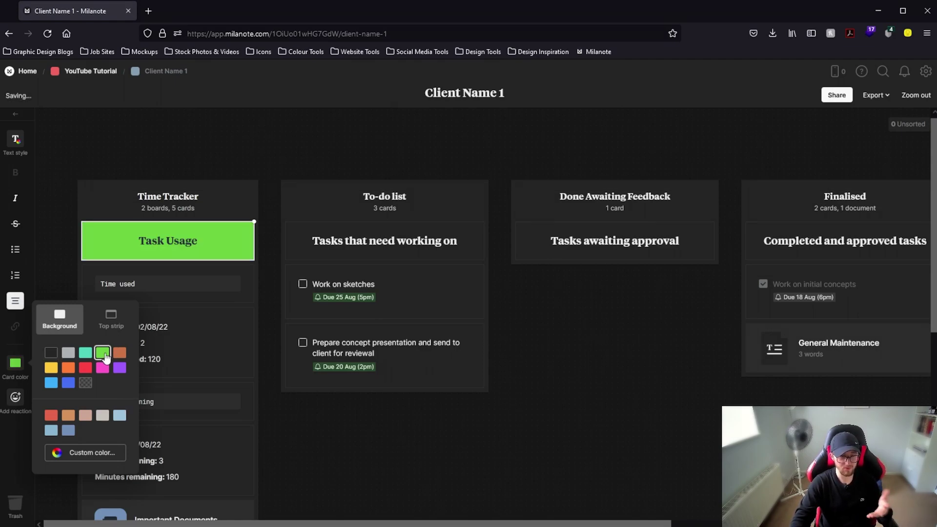
pyautogui.click(50, 352)
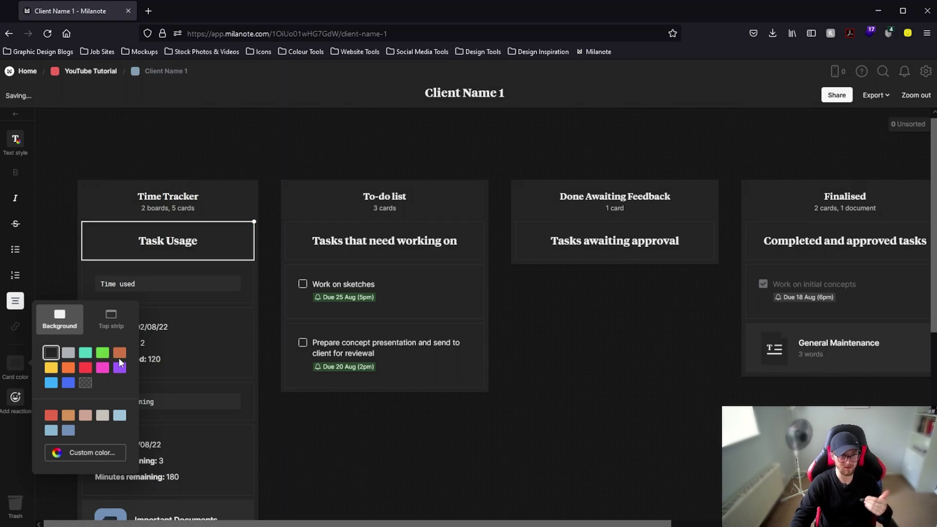
pyautogui.click(126, 324)
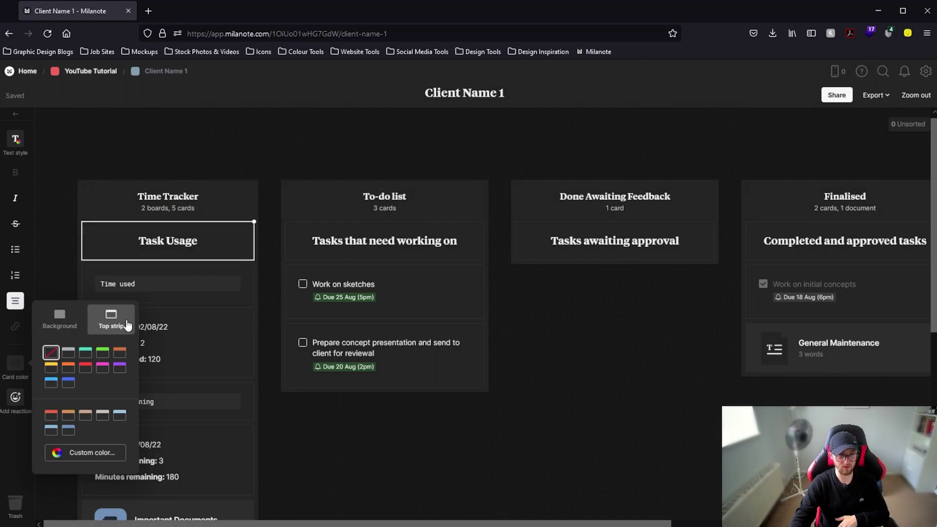
pyautogui.click(68, 382)
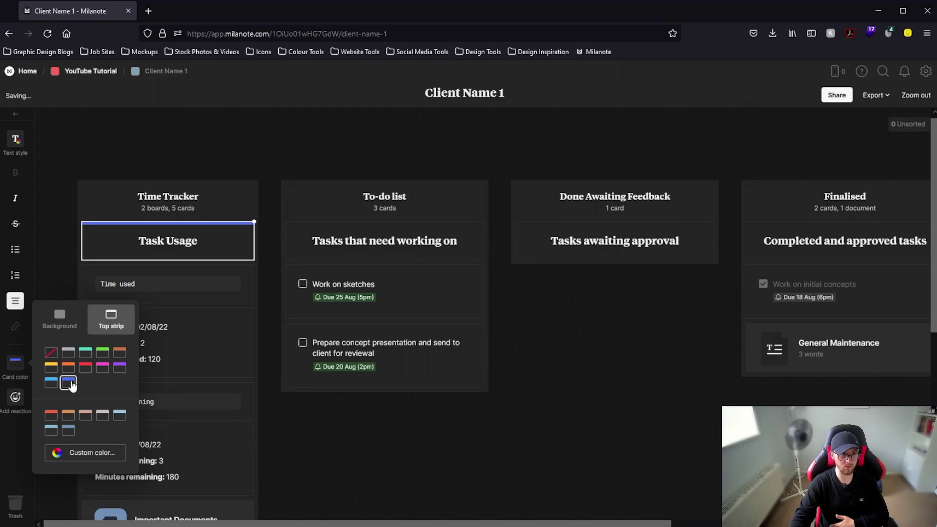
# - Give the "Tasks that need working on" card in the To-do list column a yellow top strip
pyautogui.click(473, 237)
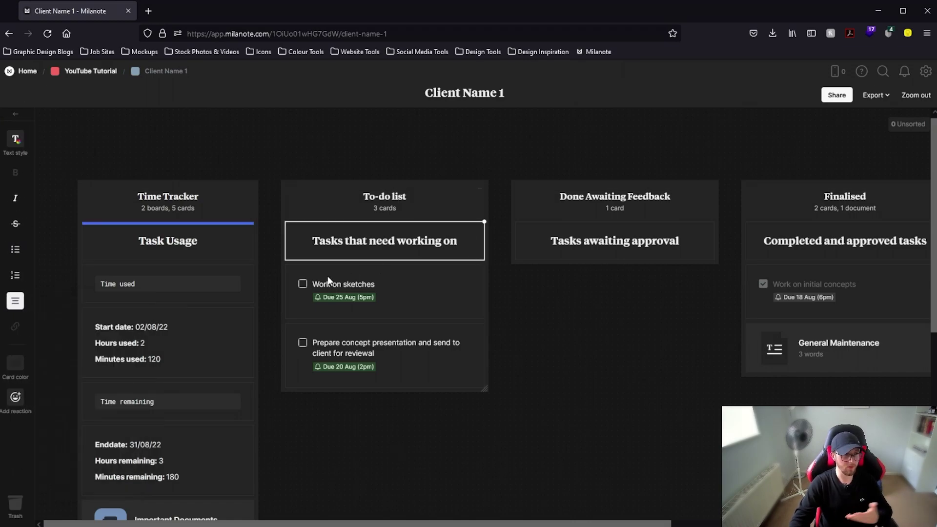
pyautogui.click(12, 365)
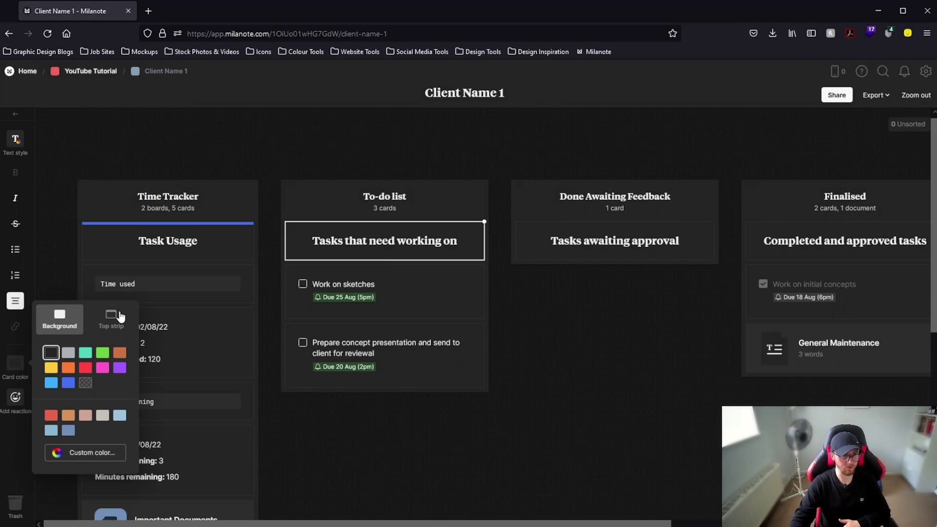
pyautogui.click(121, 316)
pyautogui.click(51, 369)
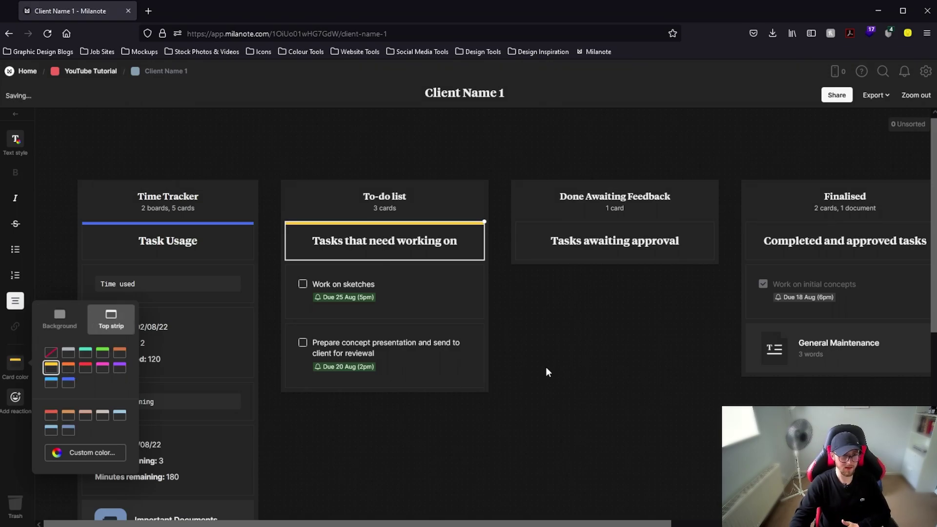
pyautogui.click(549, 366)
# - Give the "Tasks awaiting approval" card in the Done Awaiting Feedback column an orange top strip
pyautogui.hscroll(3, 552, 365)
pyautogui.click(572, 241)
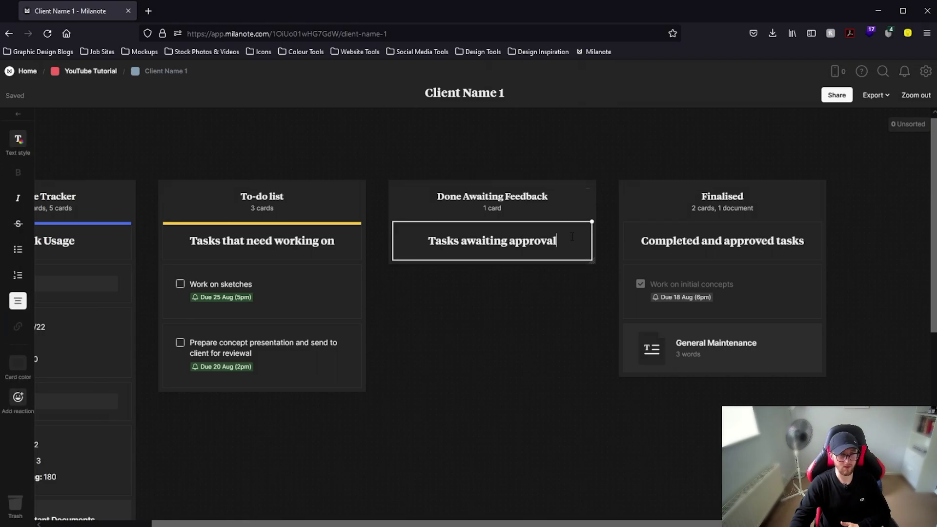
pyautogui.click(15, 363)
pyautogui.click(69, 367)
pyautogui.click(512, 319)
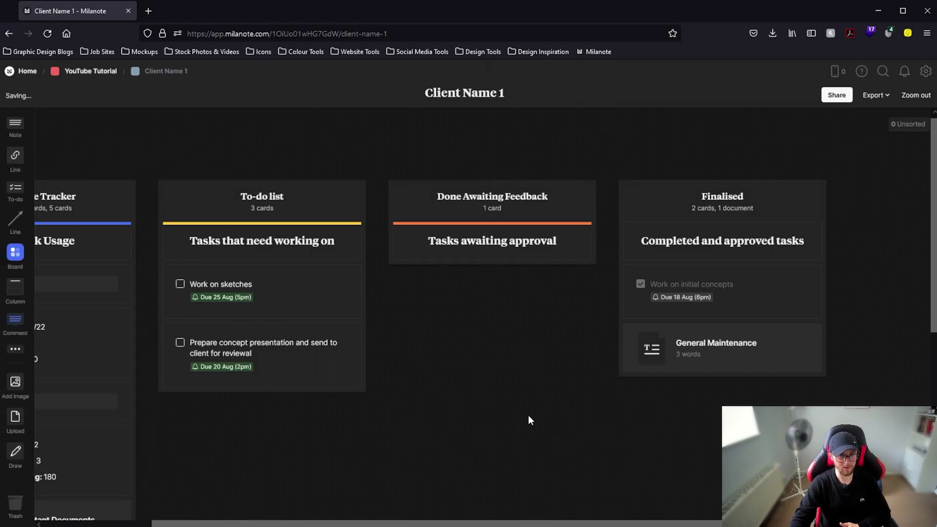
# - Give the "Completed and approved tasks" card in the Finalised column a green top strip
pyautogui.hscroll(2, 528, 415)
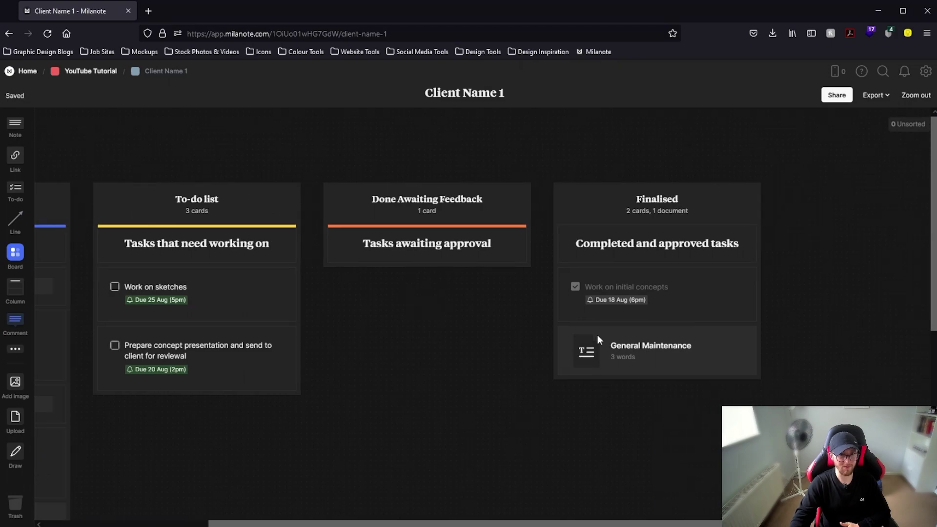
pyautogui.click(742, 229)
pyautogui.click(16, 363)
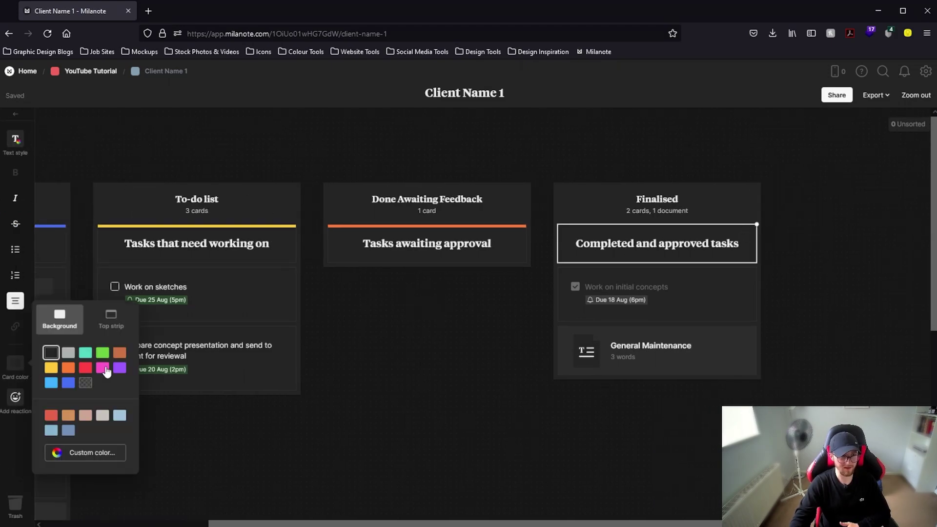
pyautogui.click(116, 325)
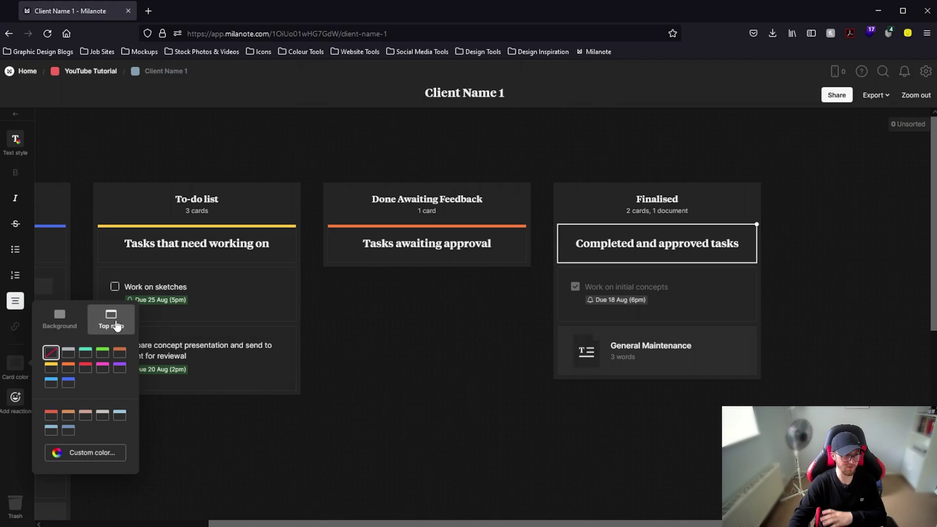
pyautogui.click(102, 352)
pyautogui.click(435, 383)
# - Connect the To-do list, Done Awaiting Feedback and Finalised columns with lines and shift them together further away from Time Tracker
pyautogui.hscroll(-5, 435, 383)
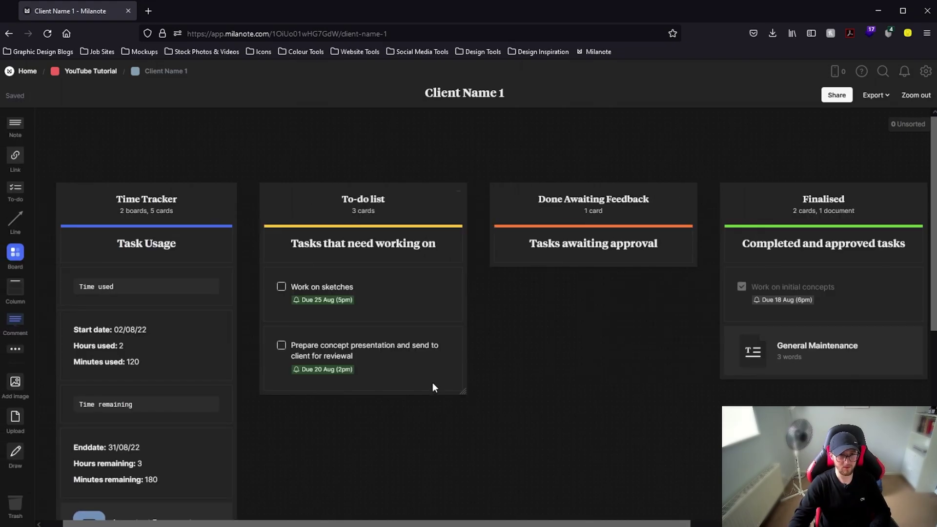
pyautogui.hscroll(1, 432, 382)
pyautogui.moveTo(859, 154); pyautogui.dragTo(335, 224)
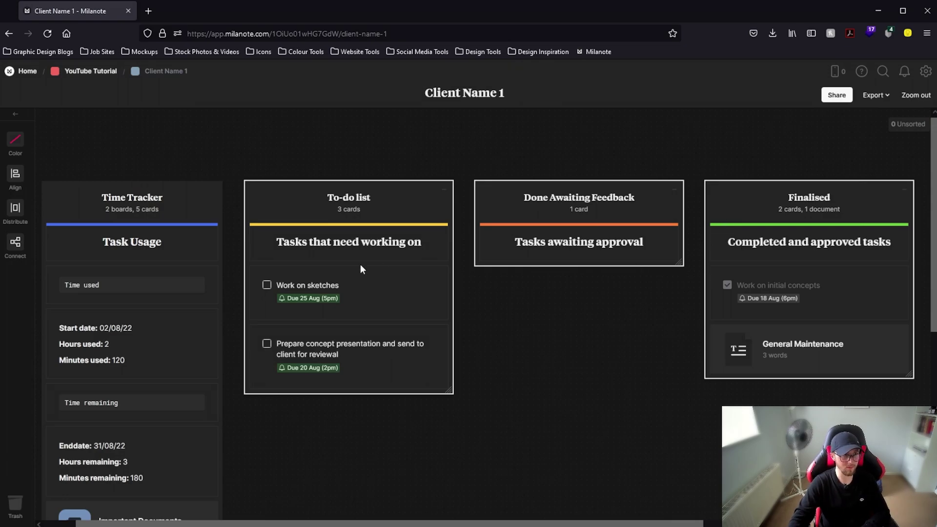
pyautogui.click(17, 248)
pyautogui.hscroll(-2, 584, 315)
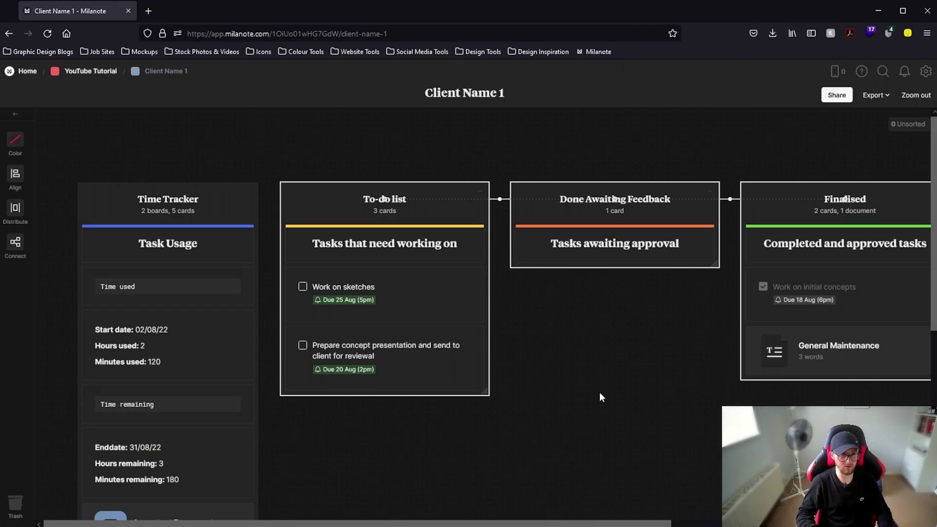
pyautogui.hotkey('shift', 'Right')
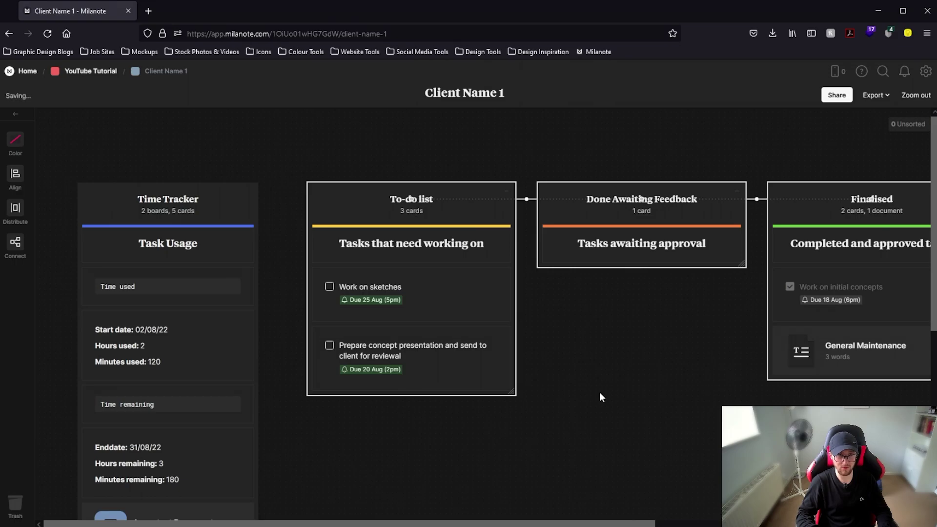
# - Connect the Time Tracker and To-do list columns with a line that has arrowheads at both ends
pyautogui.moveTo(229, 128); pyautogui.dragTo(353, 191)
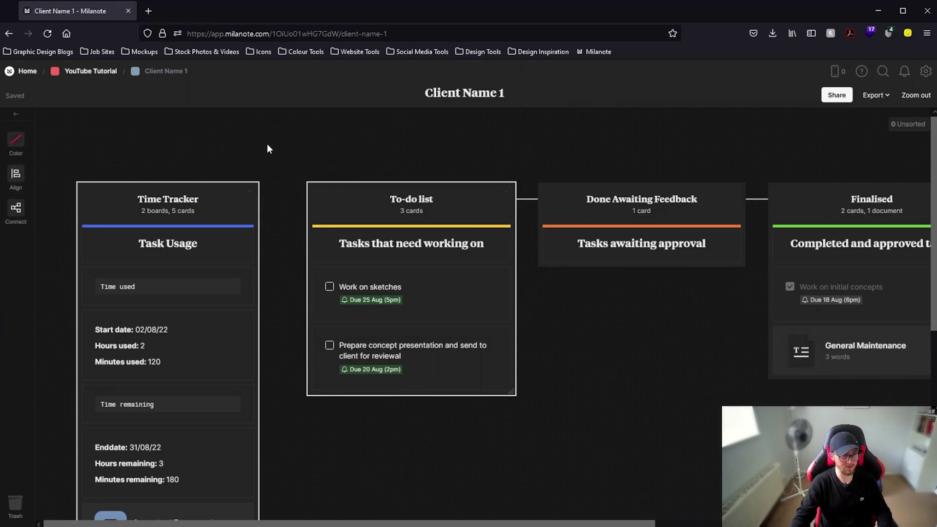
pyautogui.click(16, 209)
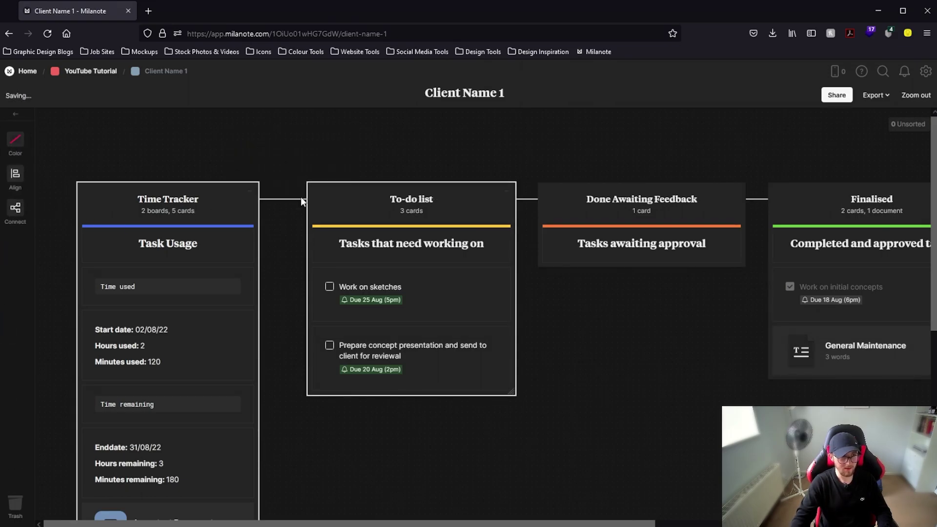
pyautogui.click(281, 182)
pyautogui.click(280, 198)
pyautogui.click(18, 180)
pyautogui.click(15, 209)
pyautogui.click(511, 347)
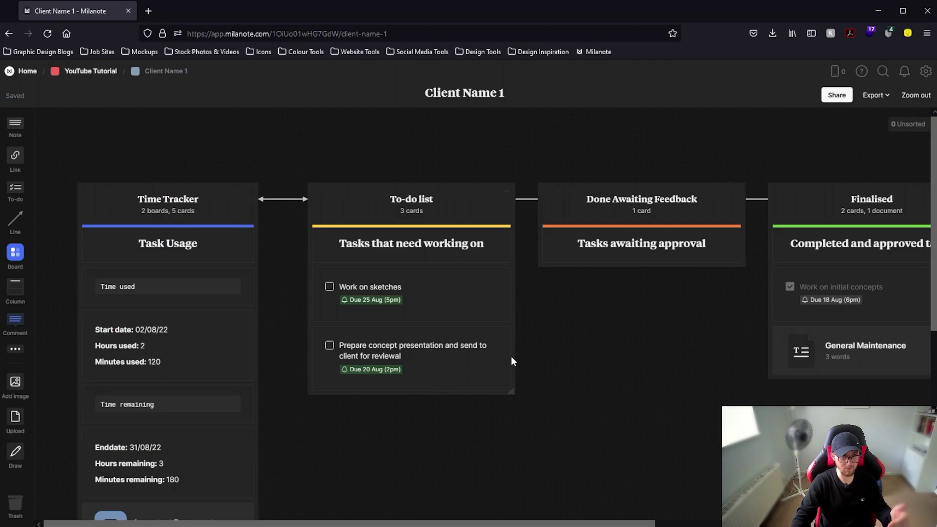
# - Look over the connected columns and the Important Documents and Feedback boards at the end of the Time Tracker column
pyautogui.hscroll(1, 521, 368)
pyautogui.hscroll(5, 520, 367)
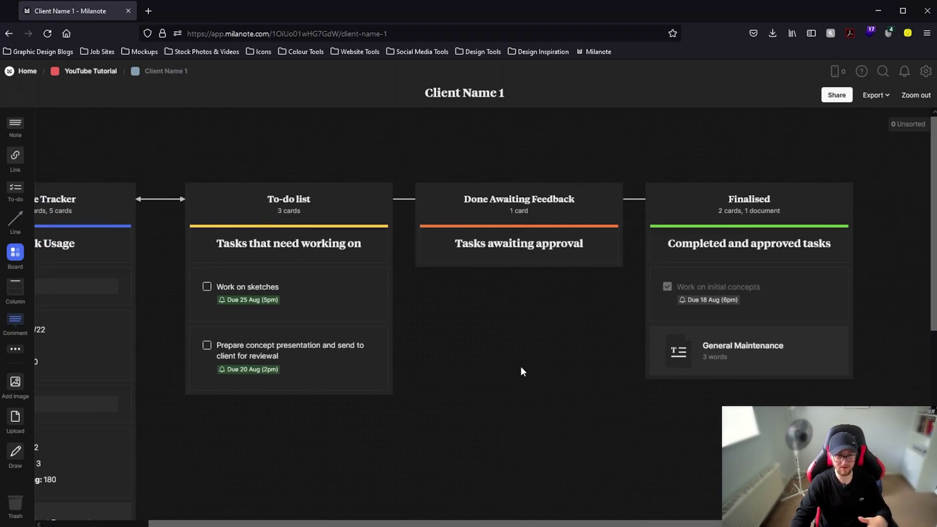
pyautogui.hscroll(-3, 520, 366)
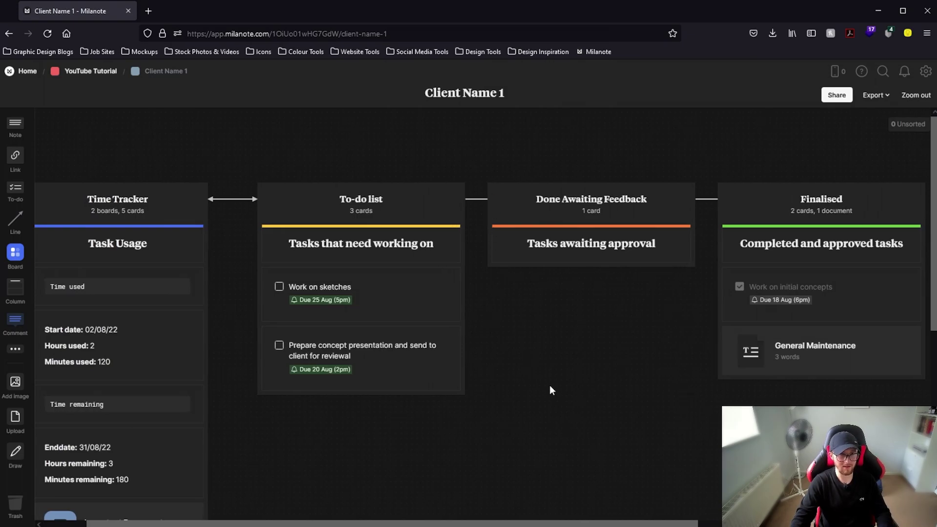
pyautogui.hscroll(-2, 549, 385)
pyautogui.hscroll(3, 549, 384)
pyautogui.scroll(-4, 549, 385)
pyautogui.hscroll(-2, 549, 384)
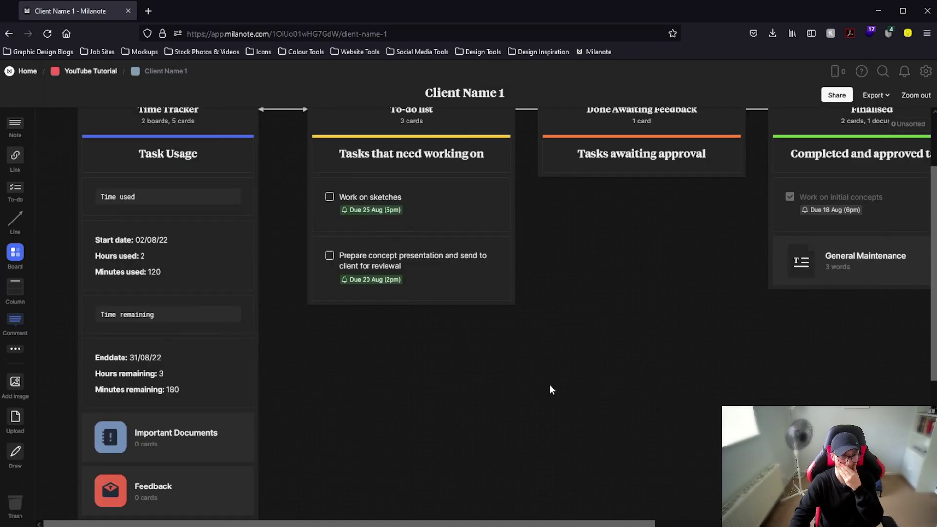
pyautogui.scroll(-2, 576, 346)
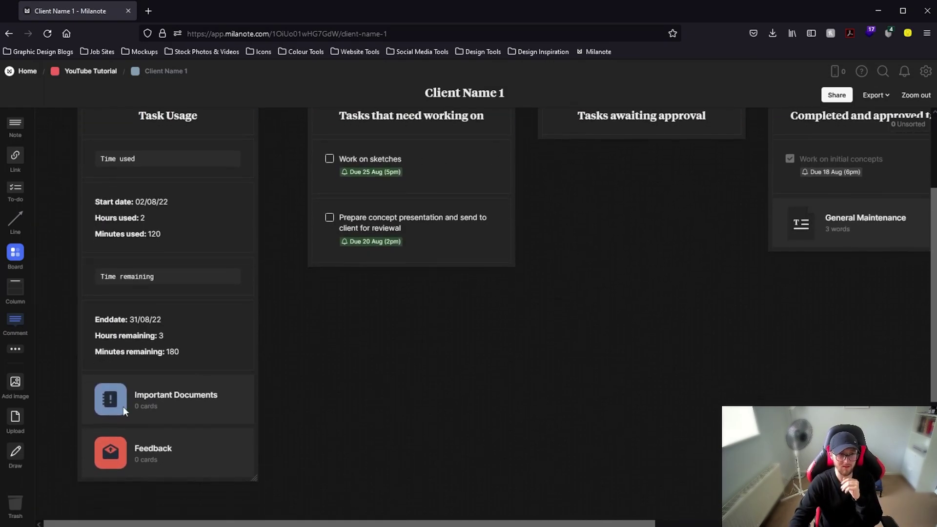
pyautogui.scroll(2, 271, 414)
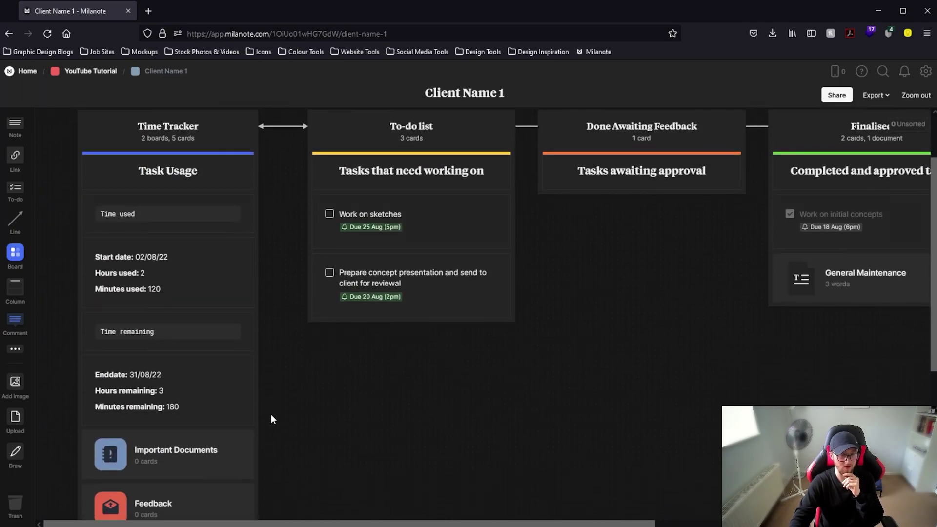
# - Recolour the Important Documents and Feedback boards royal blue to match the Time Tracker strip
pyautogui.click(176, 454)
pyautogui.scroll(-1, 176, 454)
pyautogui.click(15, 138)
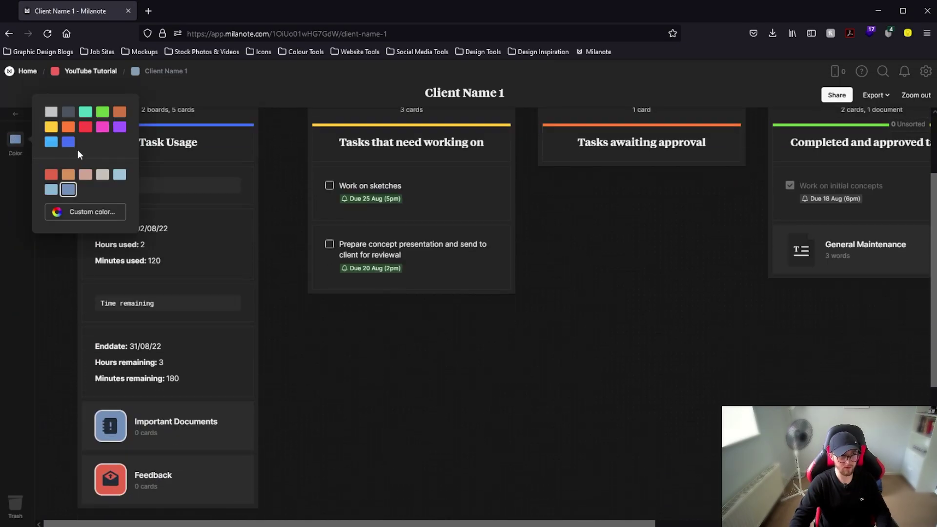
pyautogui.click(68, 141)
pyautogui.click(384, 426)
pyautogui.scroll(3, 390, 447)
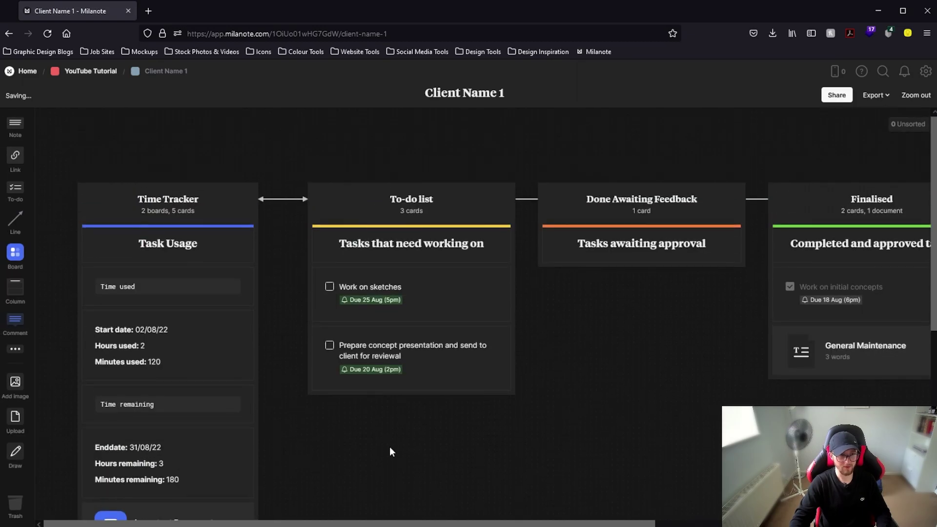
pyautogui.scroll(-4, 390, 448)
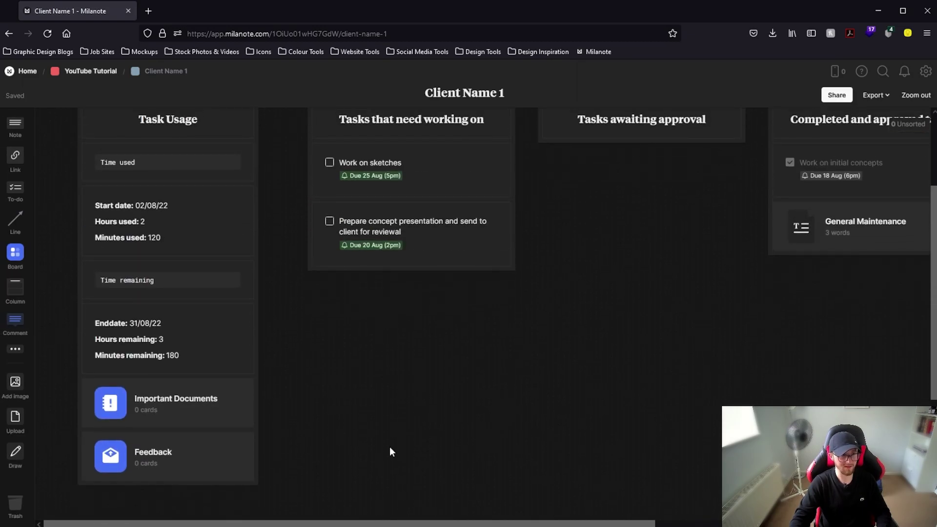
pyautogui.scroll(-1, 405, 405)
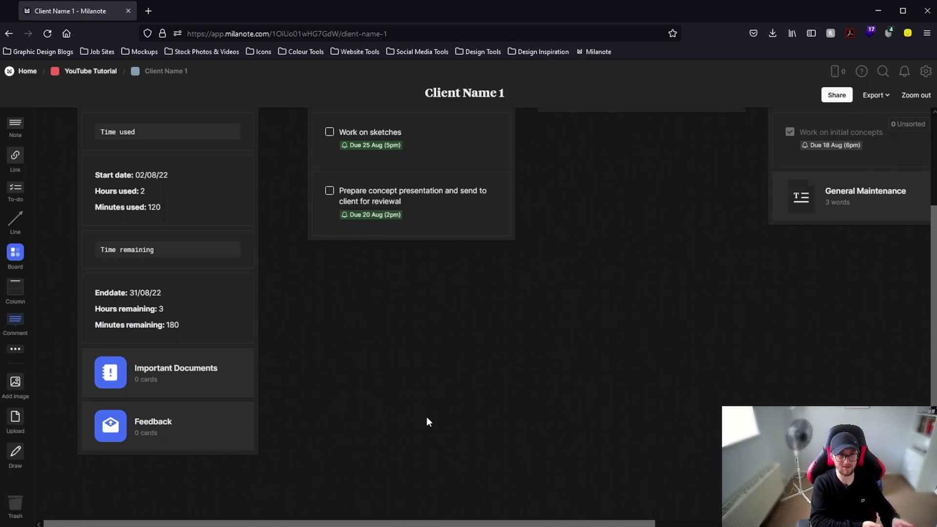
# - Go back to the YouTube Tutorial board and create a shortcut to the Client Name 1 board
pyautogui.scroll(3, 426, 418)
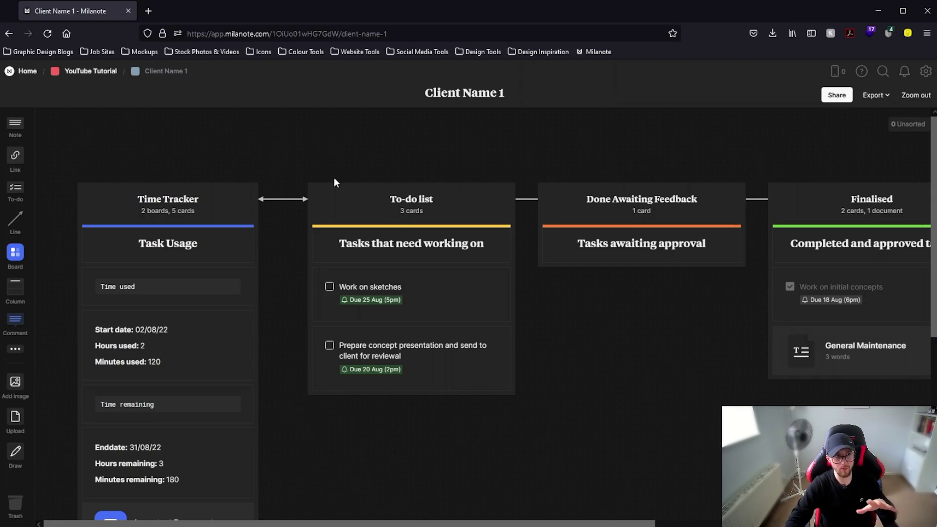
pyautogui.hotkey('alt', 'Left')
pyautogui.rightClick(111, 170)
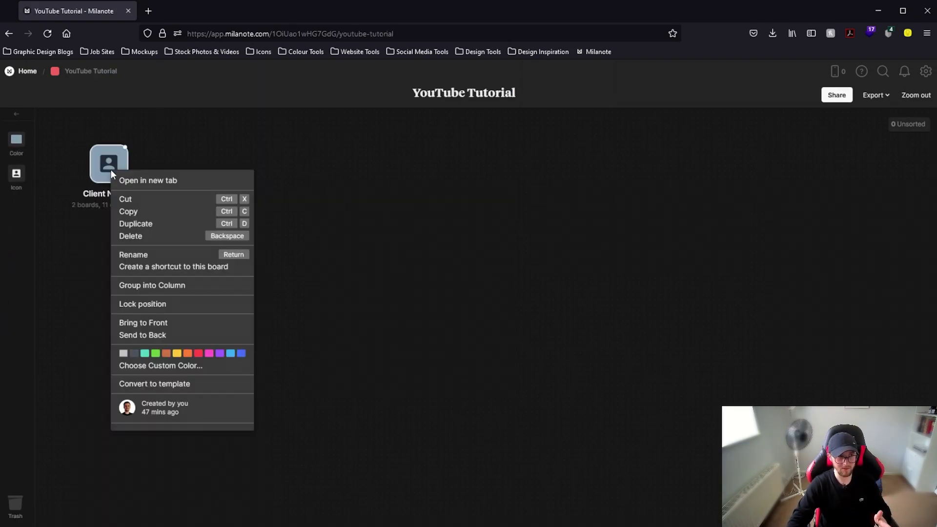
pyautogui.click(174, 266)
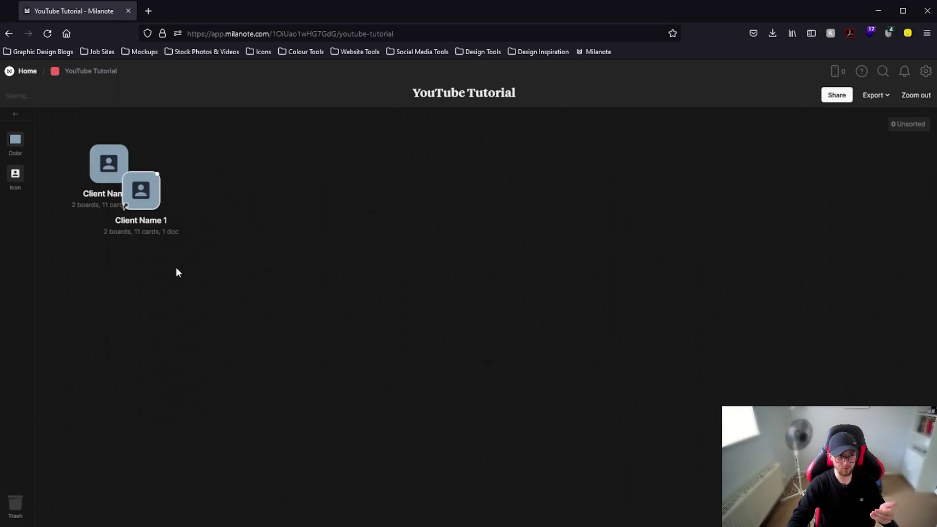
# - Move the Client Name 1 shortcut from the YouTube Tutorial board into the Important Documents board inside Client Name 1
pyautogui.moveTo(149, 194); pyautogui.dragTo(281, 191)
pyautogui.rightClick(271, 185)
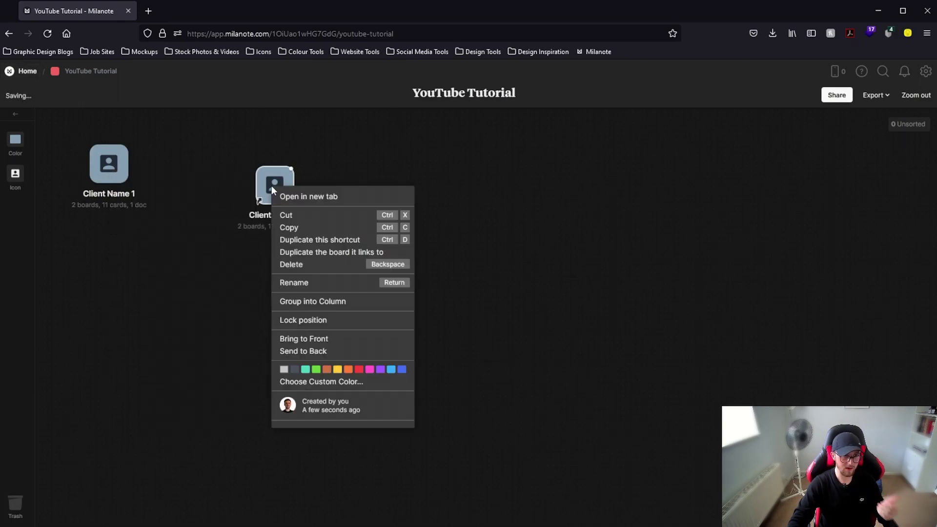
pyautogui.click(295, 215)
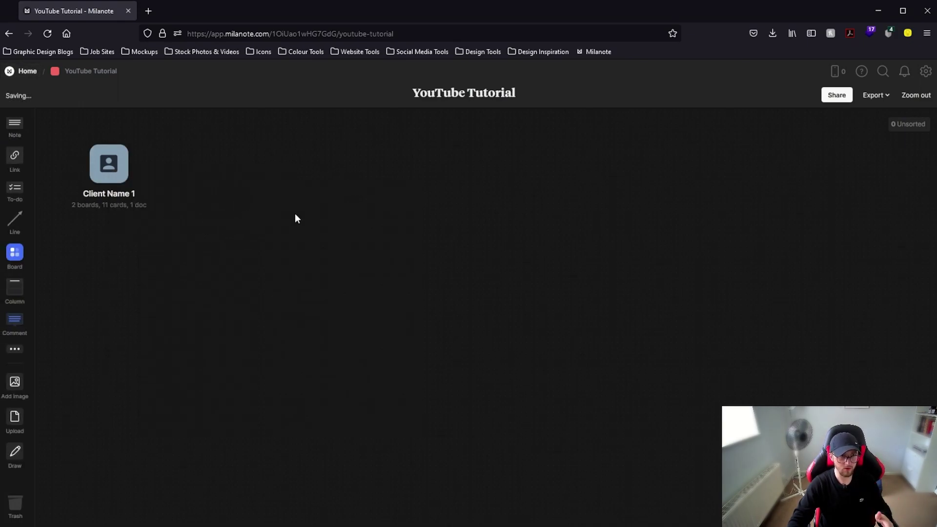
pyautogui.click(108, 168)
pyautogui.scroll(-4, 472, 332)
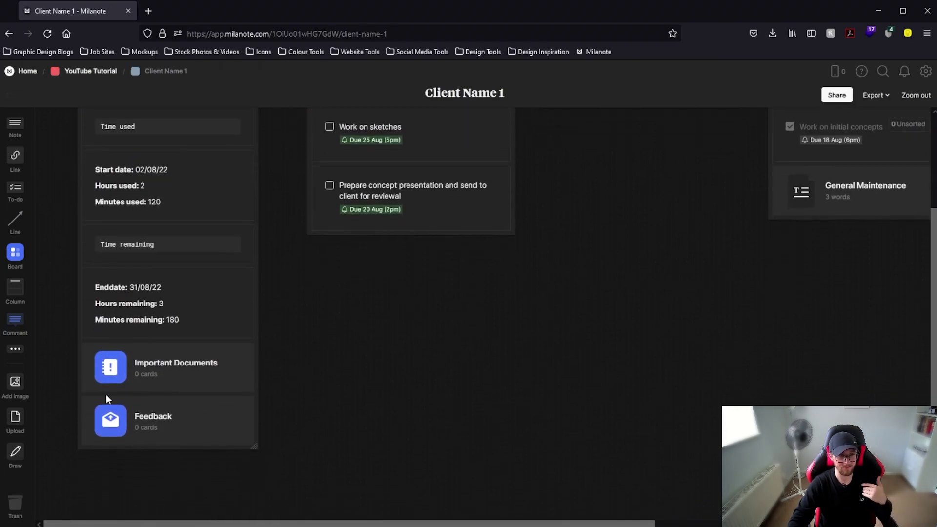
pyautogui.click(110, 375)
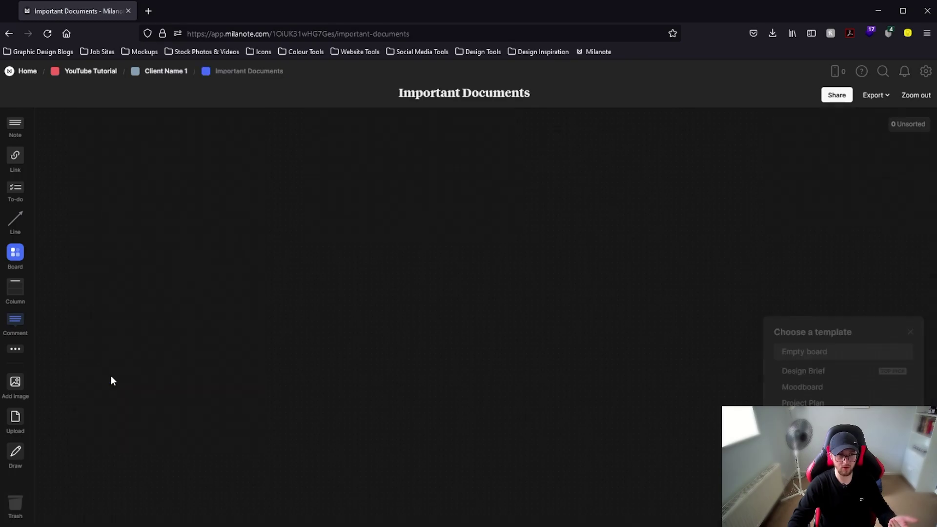
pyautogui.hotkey('ctrl', 'v')
pyautogui.click(310, 252)
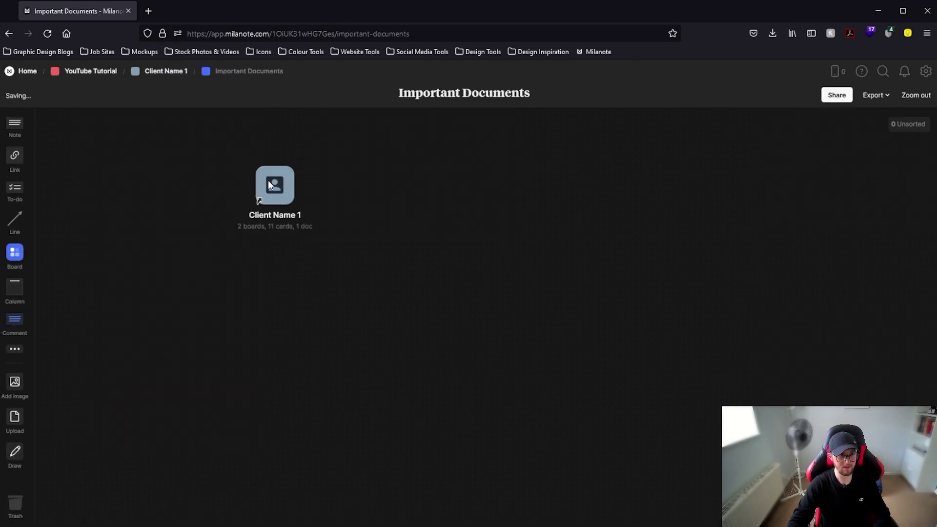
pyautogui.moveTo(269, 185); pyautogui.dragTo(153, 171)
# - Follow the shortcut back to Client Name 1, open the Feedback board and dismiss its template suggestions
pyautogui.click(157, 172)
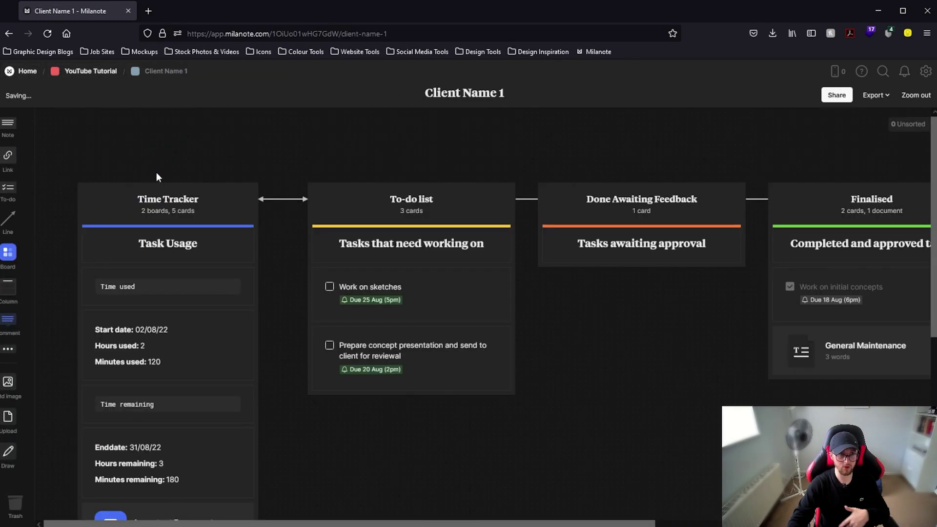
pyautogui.scroll(-5, 487, 402)
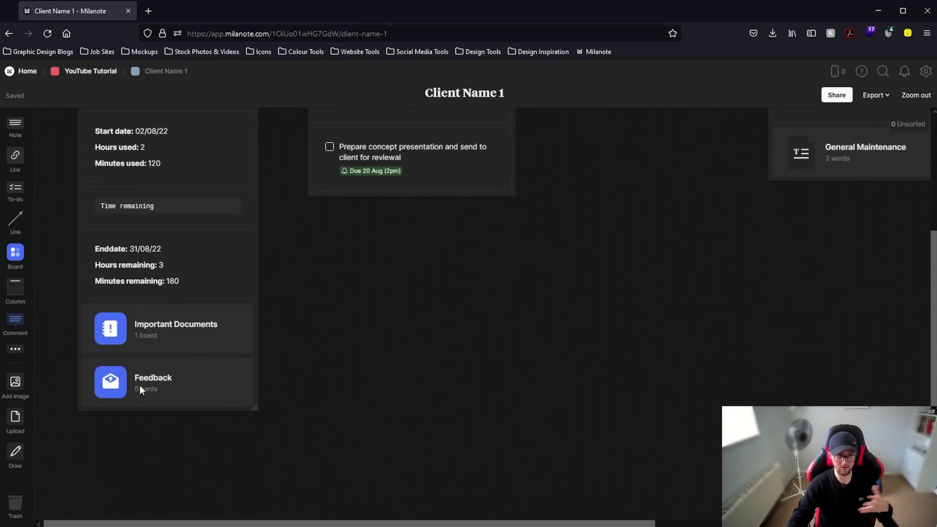
pyautogui.click(123, 384)
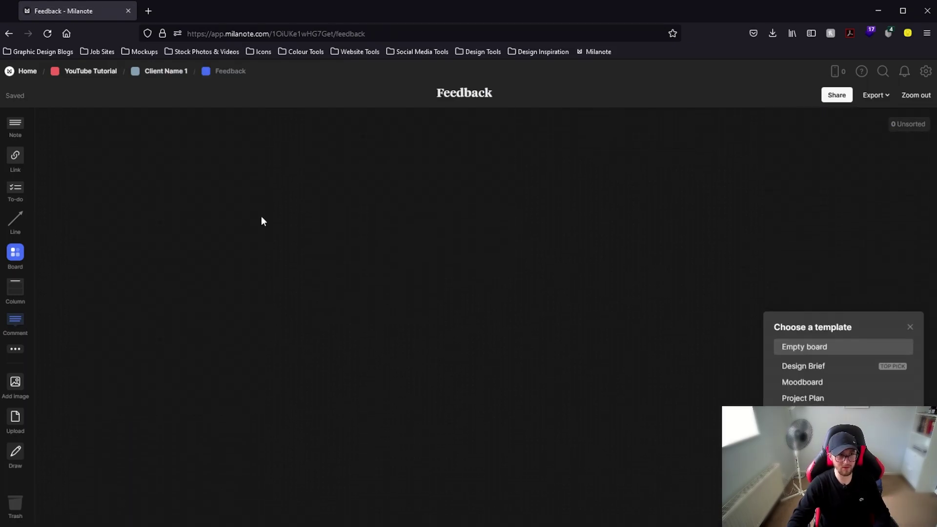
pyautogui.click(910, 326)
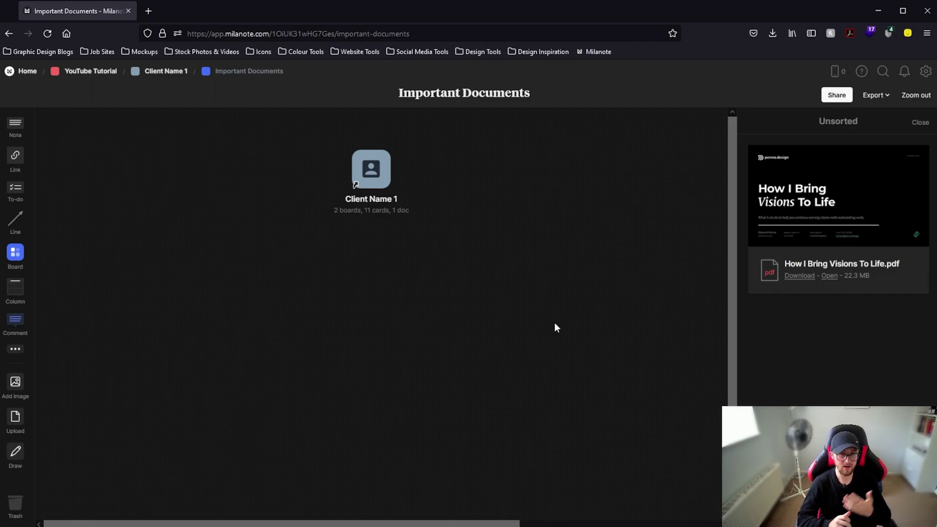
# - Add a column titled "Invoices" beside the Client Name 1 shortcut on the Important Documents board
pyautogui.moveTo(24, 298); pyautogui.dragTo(274, 193)
pyautogui.write('Invoices')
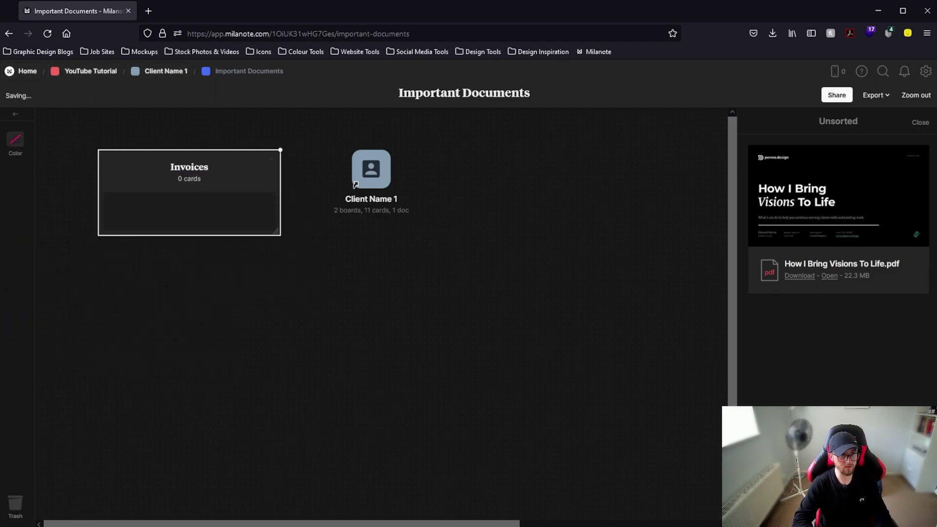
pyautogui.click(15, 419)
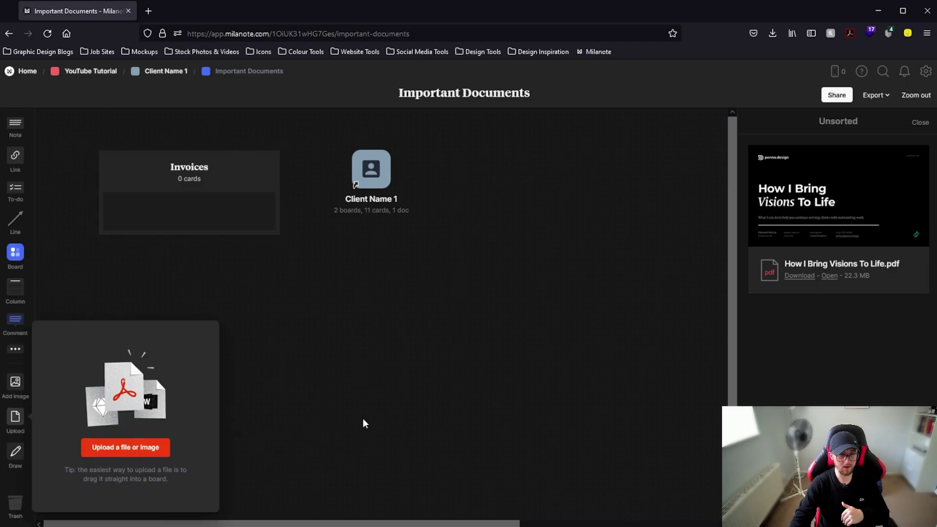
pyautogui.click(375, 399)
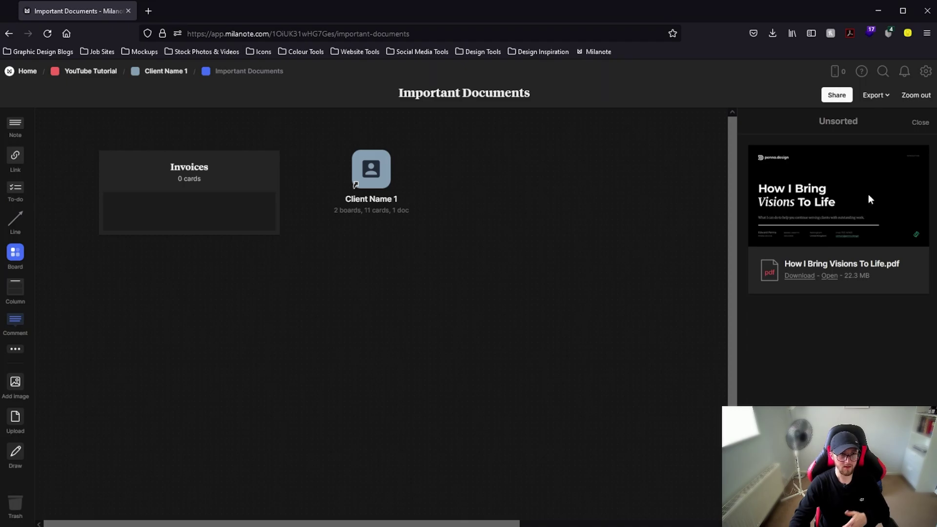
# - Bring How I Bring Visions To Life.pdf out of the unsorted items, turn off its preview and put it in the Invoices column
pyautogui.moveTo(877, 183); pyautogui.dragTo(471, 309)
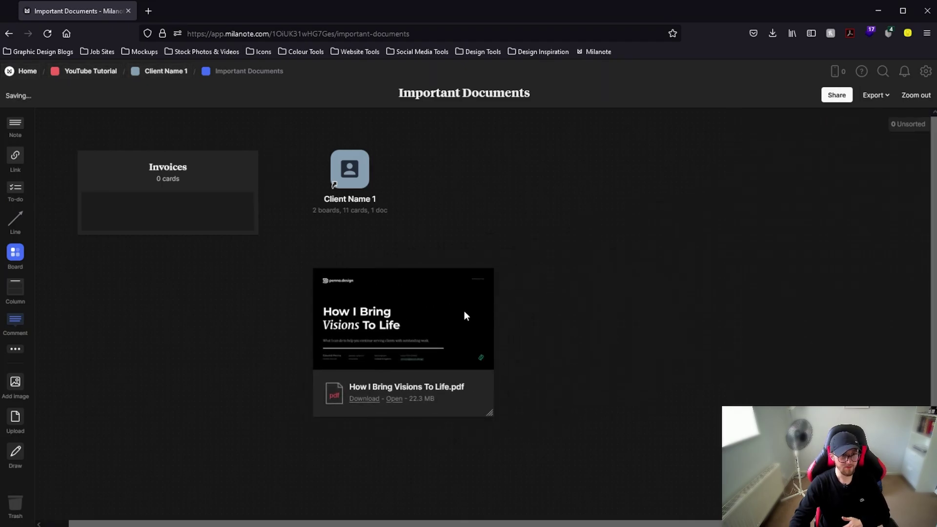
pyautogui.click(464, 312)
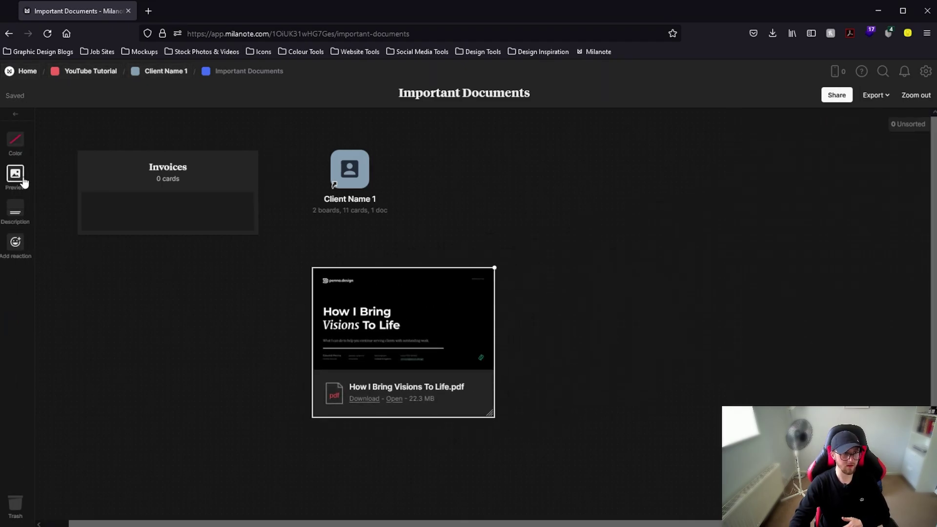
pyautogui.click(22, 182)
pyautogui.click(480, 325)
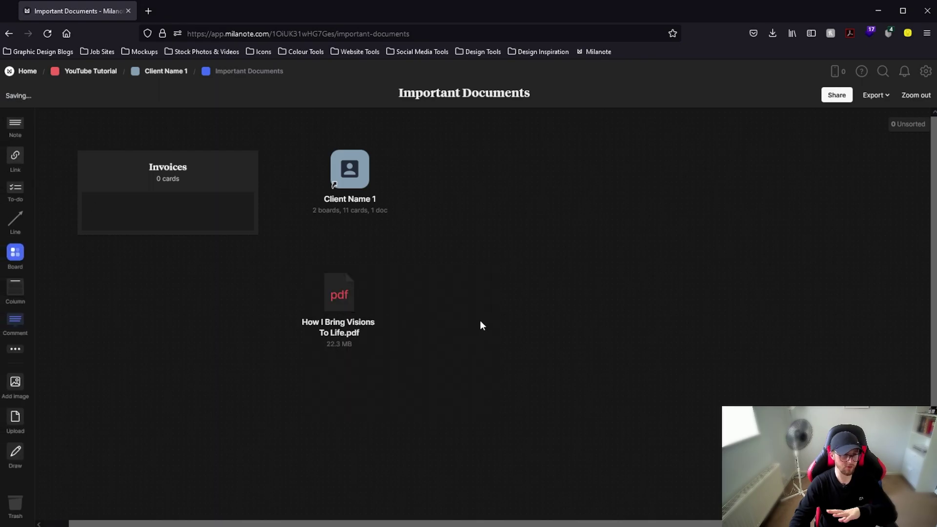
pyautogui.moveTo(351, 306); pyautogui.dragTo(178, 225)
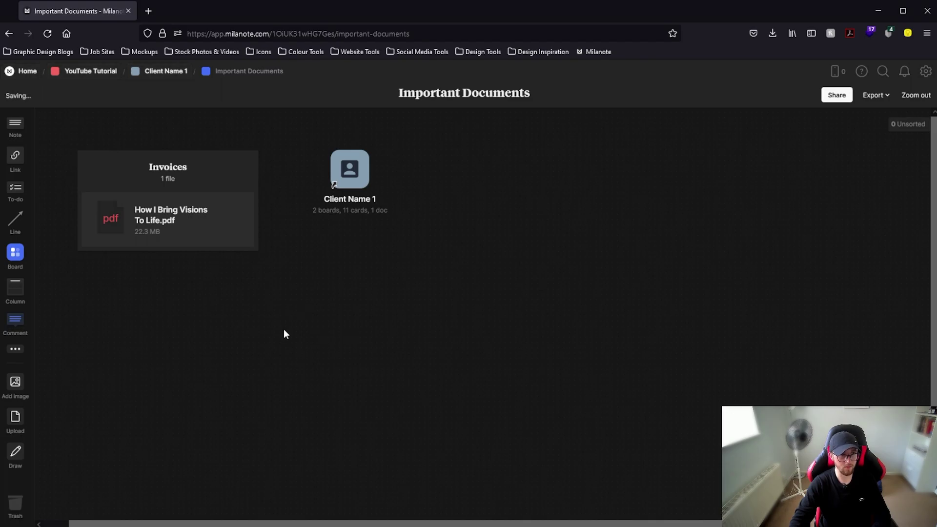
# - Colour the PDF file's icon in the Invoices column royal blue
pyautogui.click(119, 222)
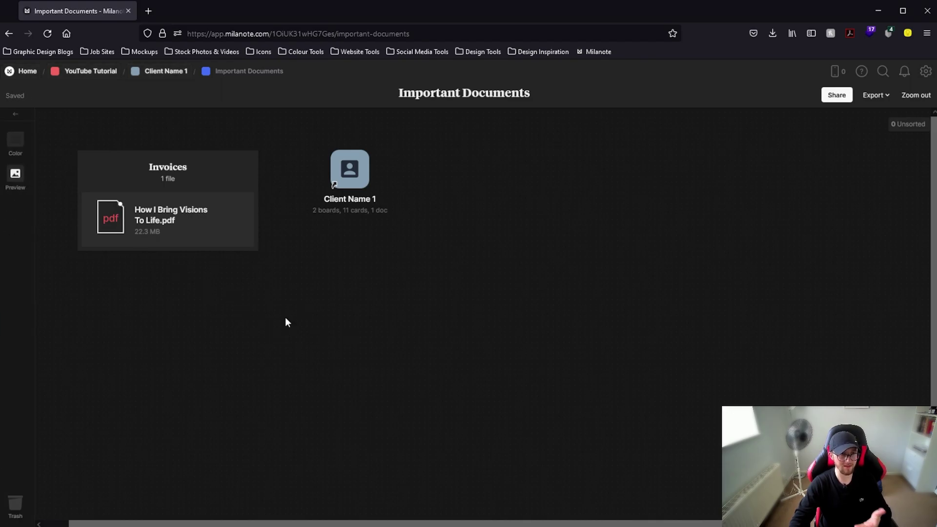
pyautogui.click(420, 374)
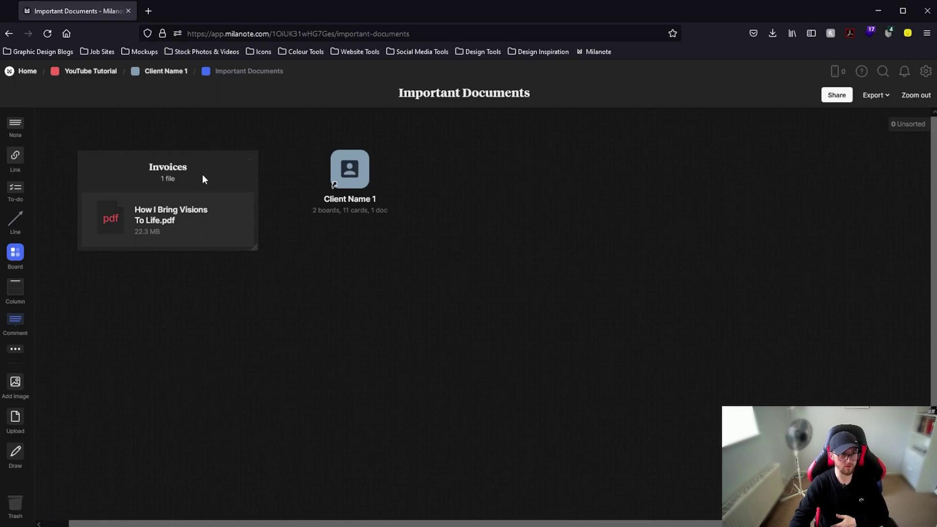
pyautogui.click(107, 221)
pyautogui.click(19, 147)
pyautogui.click(68, 142)
pyautogui.click(396, 338)
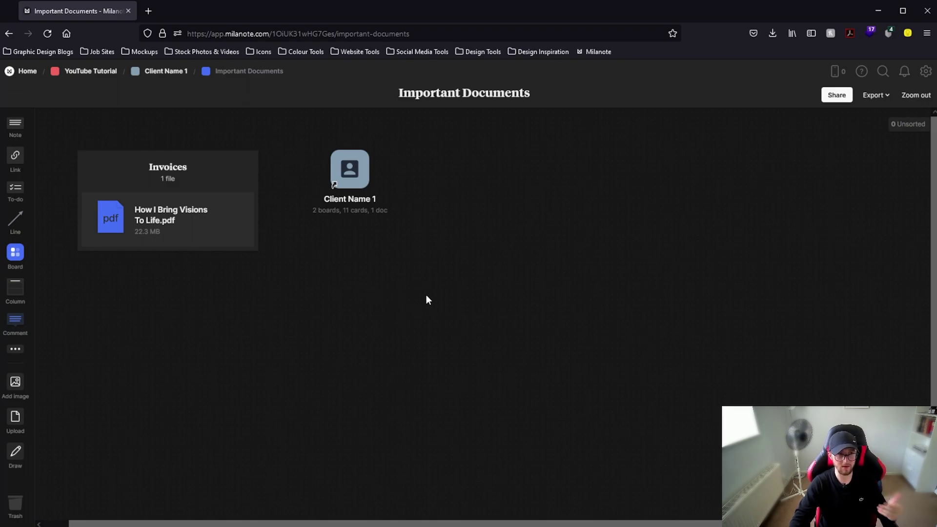
# - Return to Client Name 1 through the shortcut and look over the boards at the end of the Time Tracker column
pyautogui.scroll(-1, 394, 146)
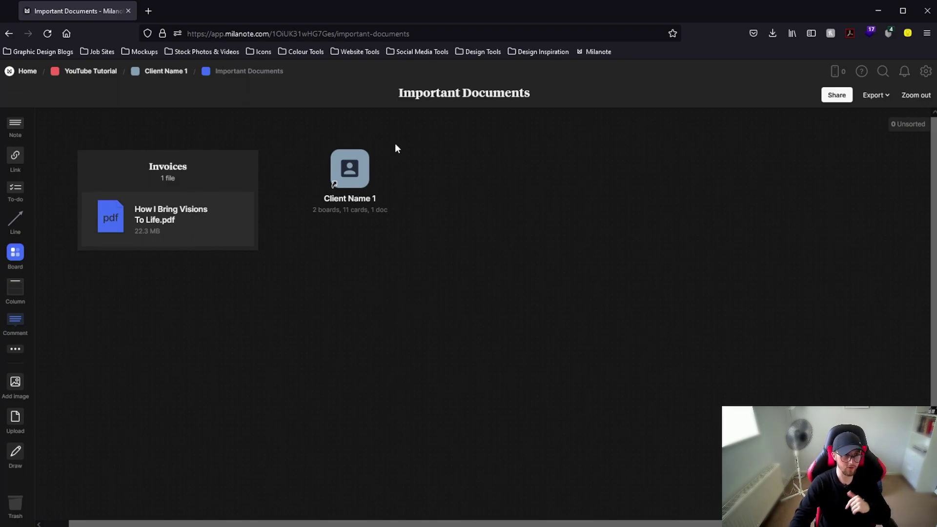
pyautogui.click(362, 164)
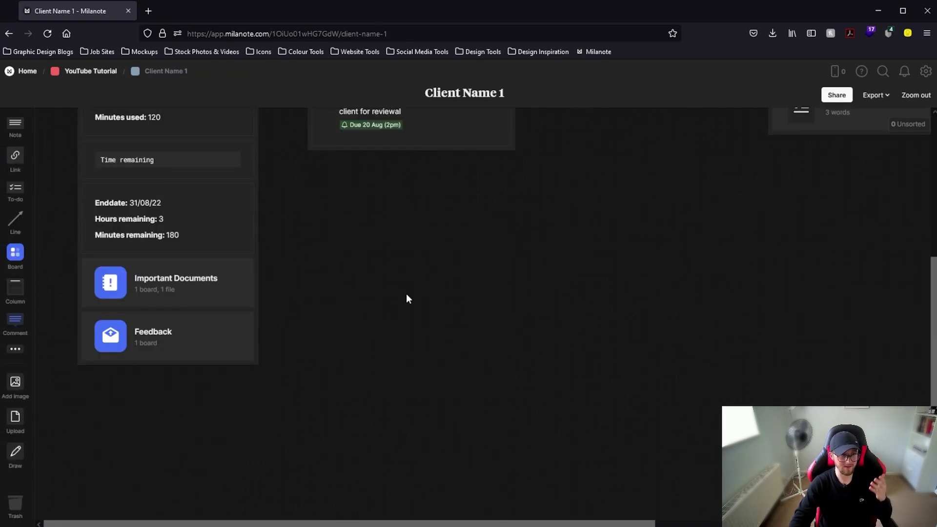
pyautogui.scroll(1, 395, 306)
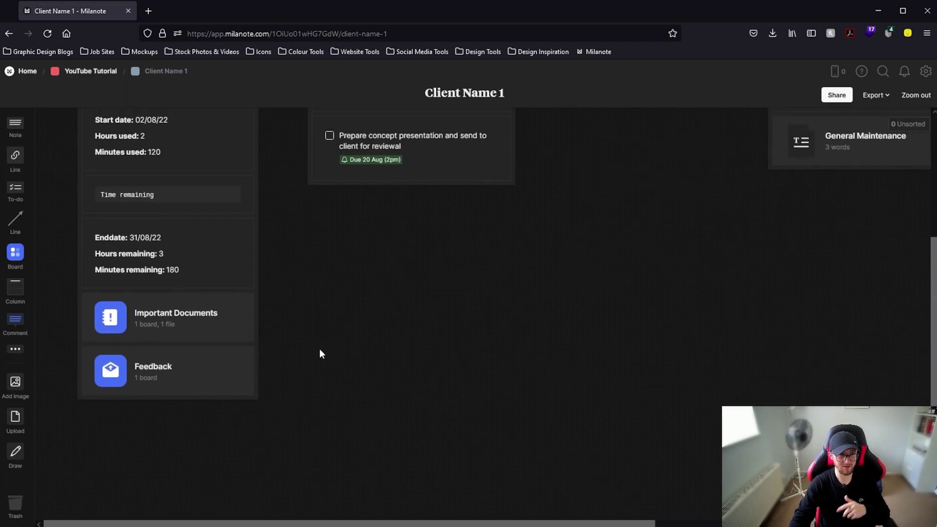
pyautogui.scroll(2, 268, 355)
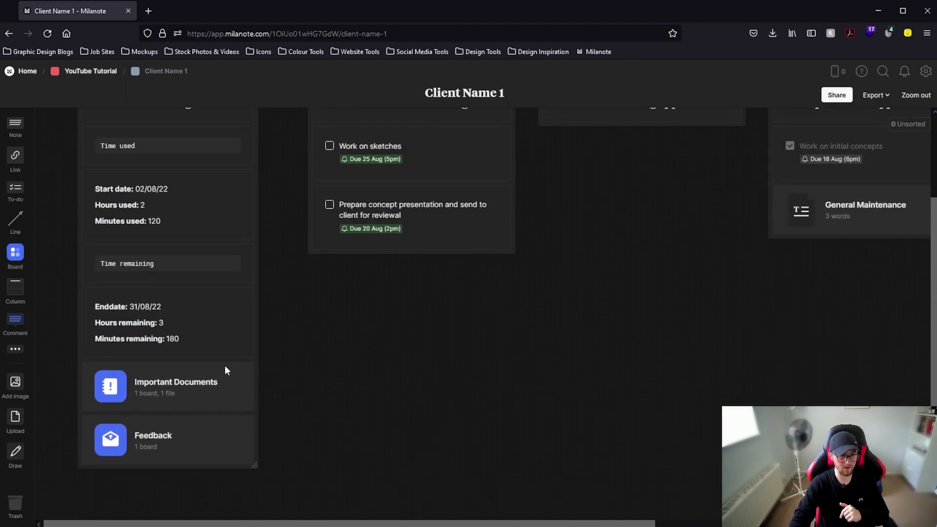
# - Open the Feedback board and shift its Client Name 1 shortcut to the right to make room for columns
pyautogui.click(115, 438)
pyautogui.moveTo(158, 194); pyautogui.dragTo(439, 194)
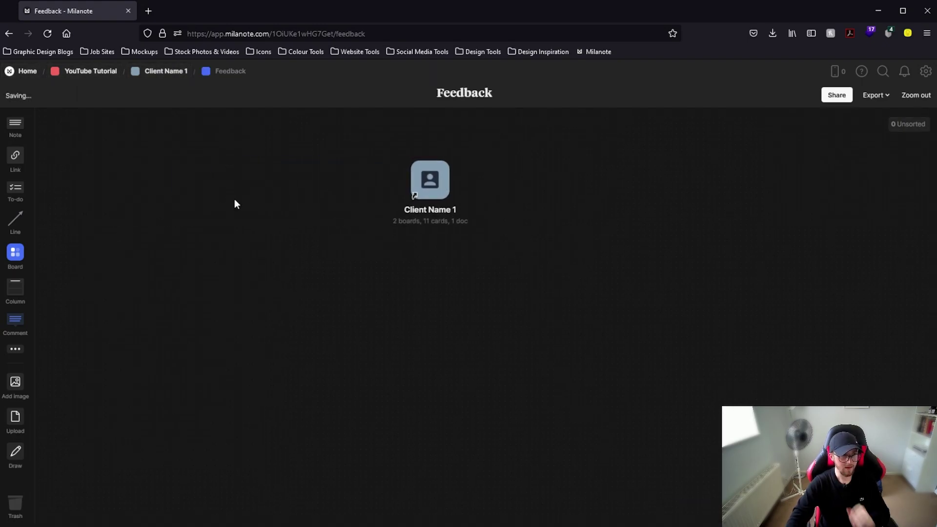
pyautogui.moveTo(440, 181); pyautogui.dragTo(563, 175)
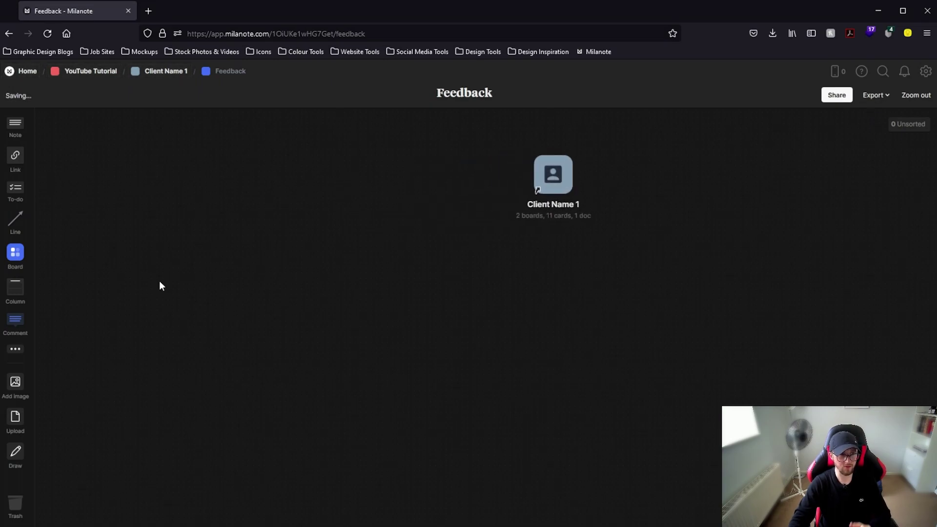
# - Add a column titled "What didn't you like?" to the Feedback board
pyautogui.moveTo(16, 288); pyautogui.dragTo(130, 180)
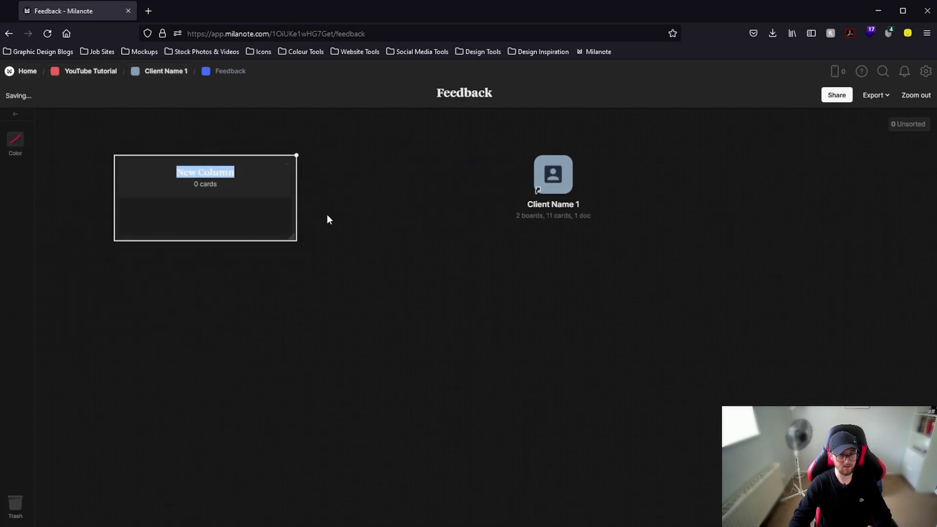
pyautogui.click(358, 224)
pyautogui.doubleClick(230, 171)
pyautogui.write("What didn't you like?")
pyautogui.click(582, 230)
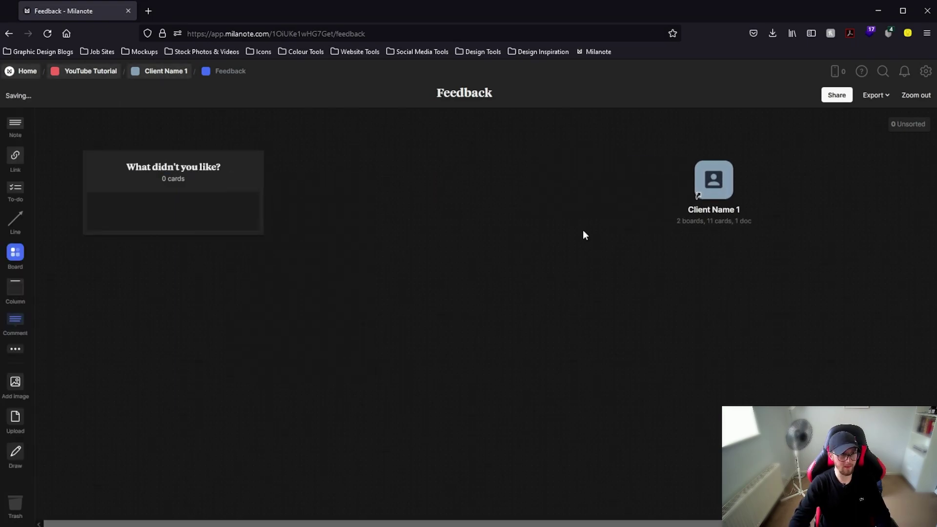
# - Duplicate the "What didn't you like?" column, place the copy beside it and retitle it "What did you like?"
pyautogui.rightClick(164, 169)
pyautogui.click(190, 217)
pyautogui.moveTo(239, 178); pyautogui.dragTo(495, 180)
pyautogui.doubleClick(429, 167)
pyautogui.write('did you like?')
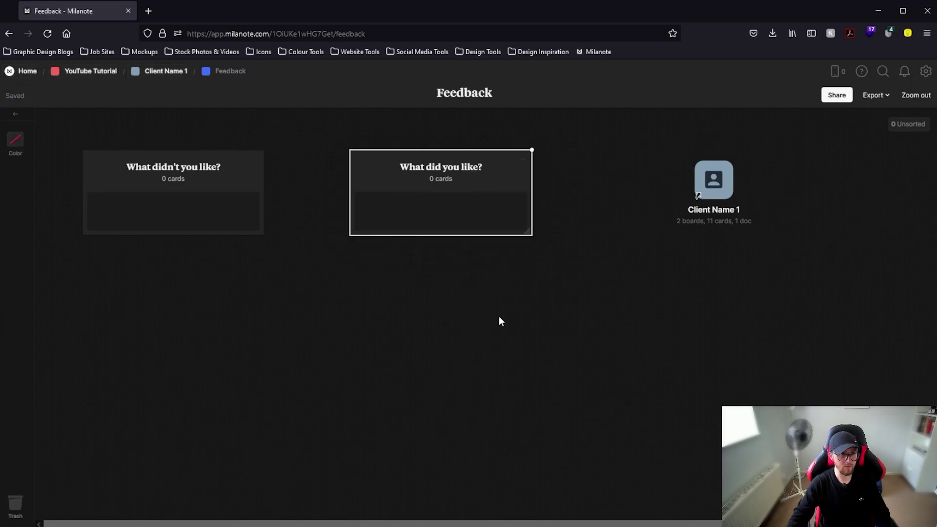
pyautogui.click(498, 317)
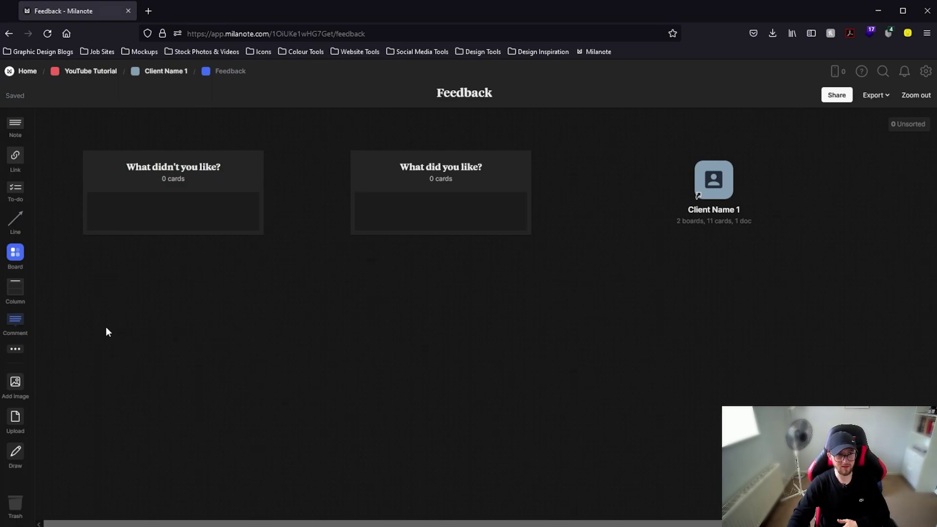
# - Add five blank comment cards to the "What didn't you like?" column
pyautogui.moveTo(15, 322); pyautogui.dragTo(122, 214)
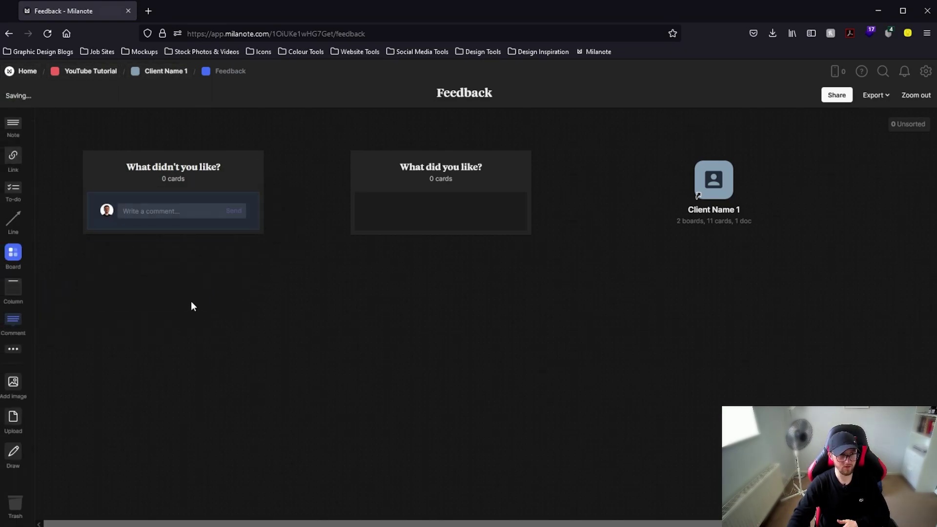
pyautogui.moveTo(13, 320); pyautogui.dragTo(124, 254)
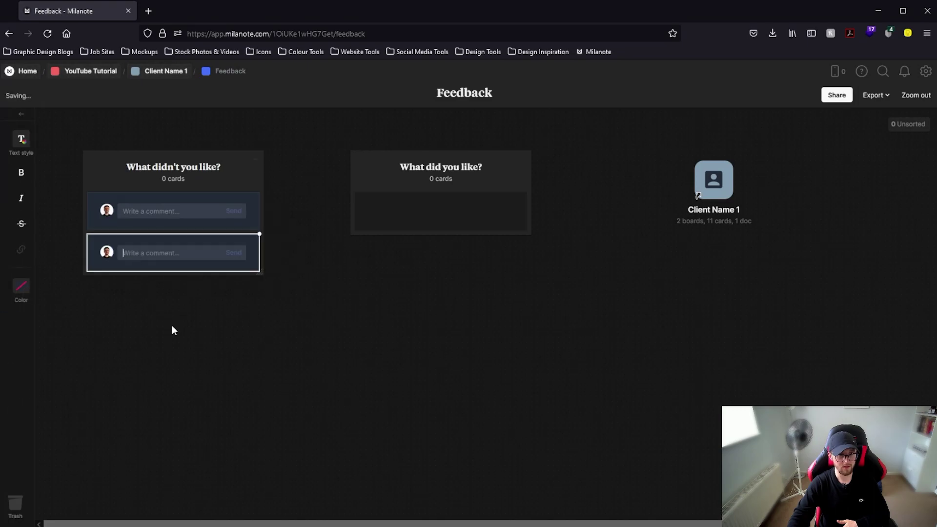
pyautogui.moveTo(27, 326); pyautogui.dragTo(105, 283)
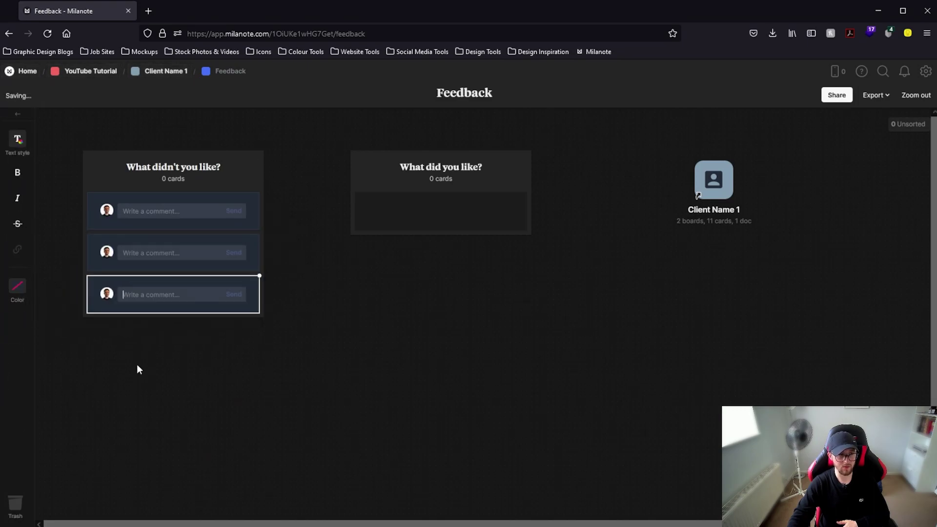
pyautogui.moveTo(17, 323); pyautogui.dragTo(112, 324)
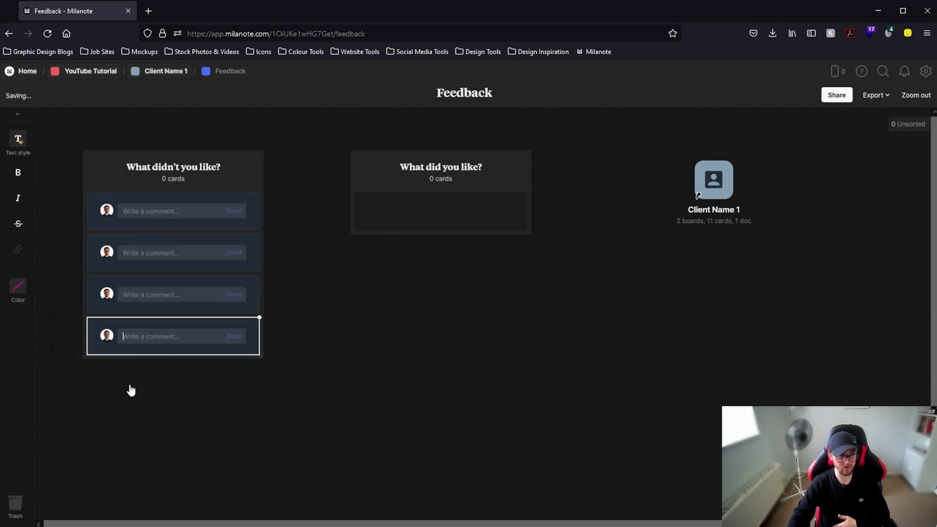
pyautogui.moveTo(27, 327); pyautogui.dragTo(137, 406)
pyautogui.click(135, 407)
# - Add five blank comment cards to the "What did you like?" column
pyautogui.moveTo(16, 327); pyautogui.dragTo(385, 210)
pyautogui.click(392, 389)
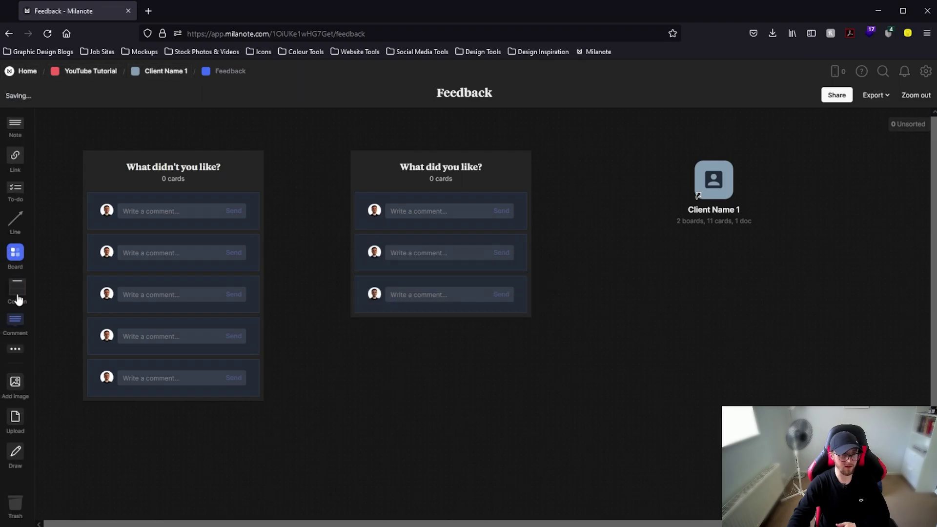
pyautogui.moveTo(16, 320); pyautogui.dragTo(383, 336)
pyautogui.click(382, 423)
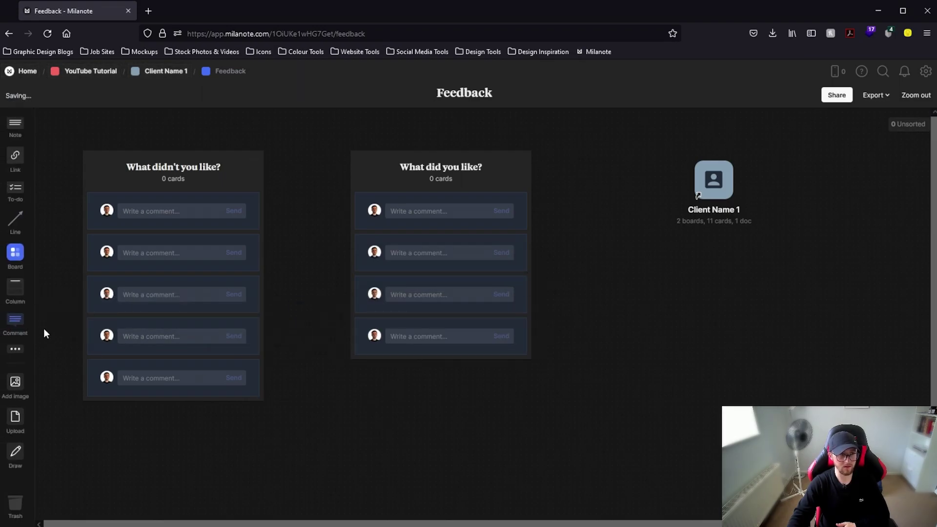
pyautogui.moveTo(15, 320); pyautogui.dragTo(380, 376)
pyautogui.click(451, 429)
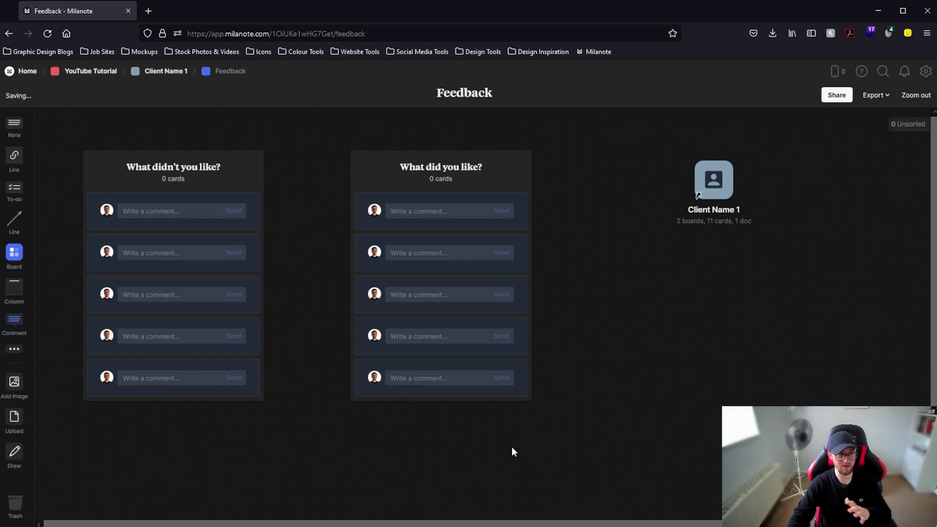
# - Draft the comment "I didn't like ABC here's why:" in the first "What didn't you like?" card and clear it without sending
pyautogui.click(165, 211)
pyautogui.write("I didn't like ABC here;")
pyautogui.write('s')
pyautogui.press('BackSpace')
pyautogui.press('BackSpace')
pyautogui.write("'s why: fdh")
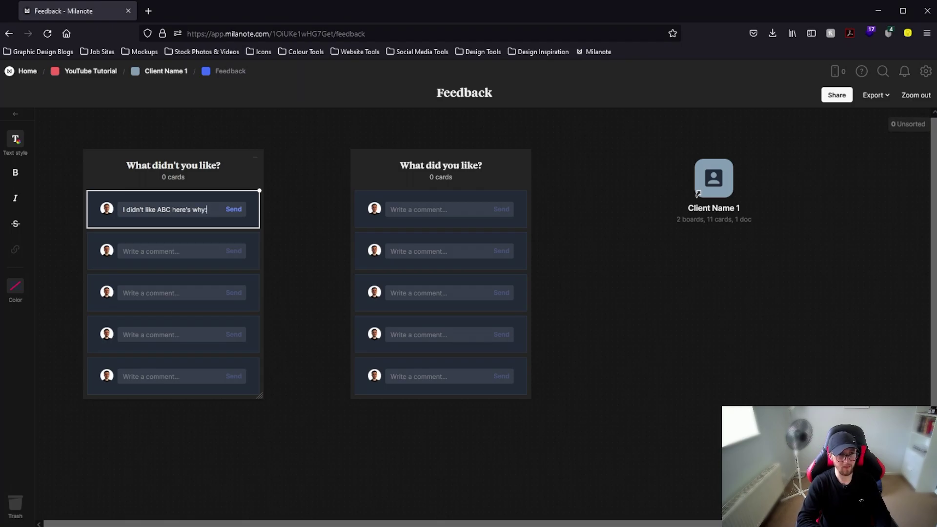
pyautogui.press('BackSpace')
pyautogui.press('BackSpace')
pyautogui.press('BackSpace')
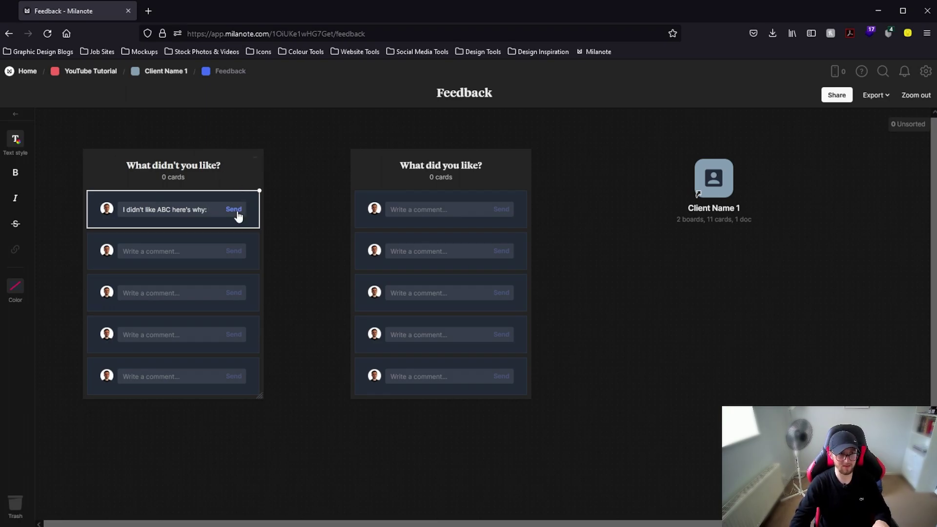
pyautogui.hotkey('ctrl', 'a')
pyautogui.press('BackSpace')
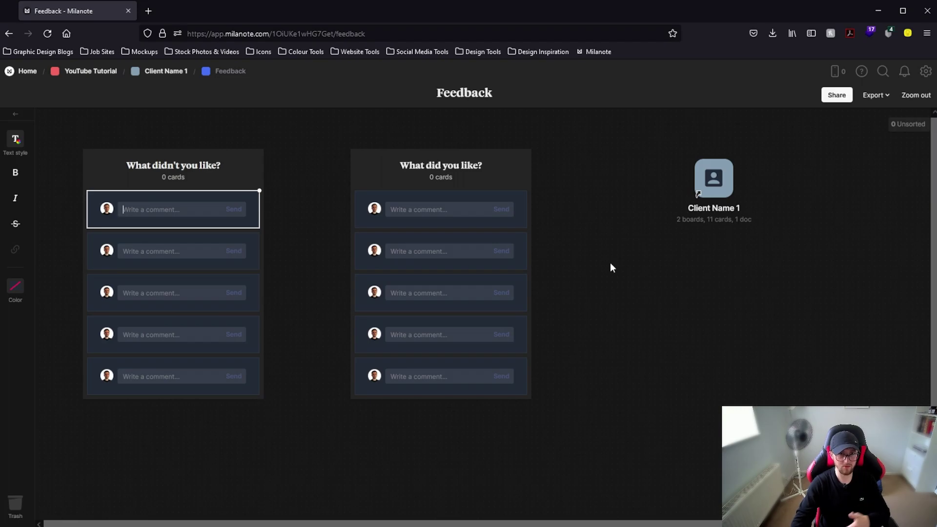
pyautogui.click(634, 276)
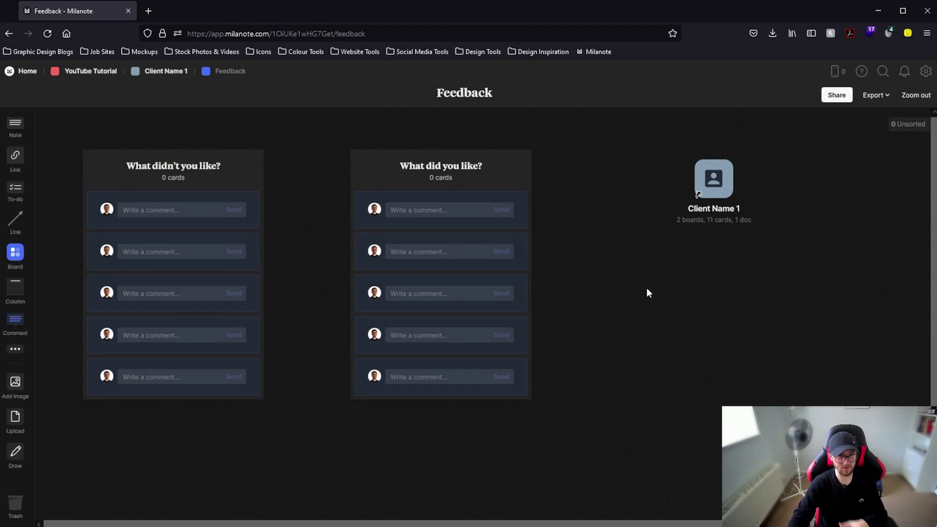
# - Move both feedback columns together slightly down and to the right on the board
pyautogui.moveTo(597, 422); pyautogui.dragTo(133, 136)
pyautogui.moveTo(174, 175); pyautogui.dragTo(195, 209)
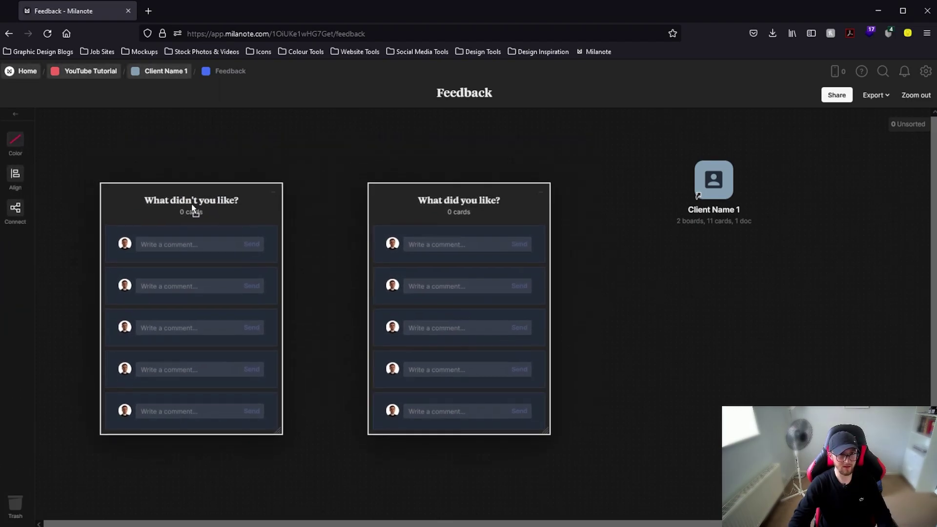
pyautogui.click(377, 236)
pyautogui.scroll(-2, 376, 236)
pyautogui.scroll(2, 376, 234)
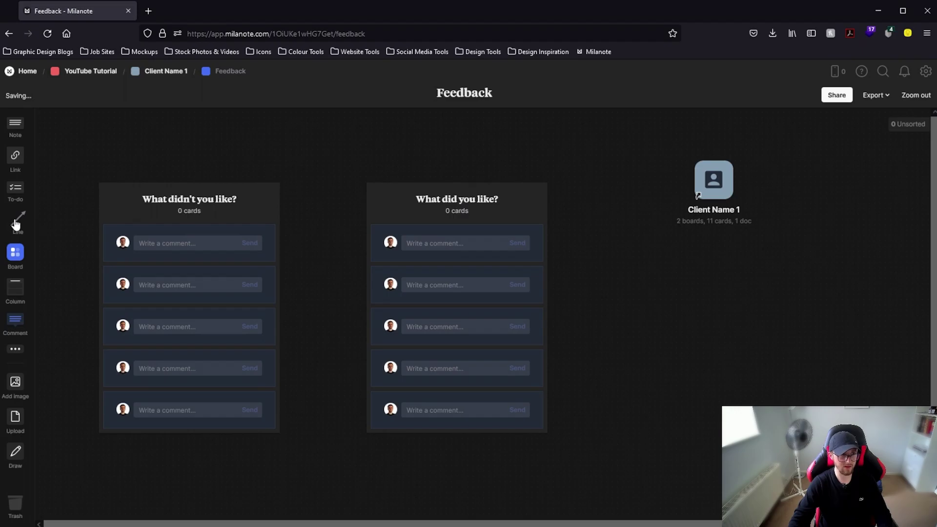
# - Draw a vertical divider line without an arrowhead midway between the two feedback columns
pyautogui.moveTo(13, 222); pyautogui.dragTo(356, 496)
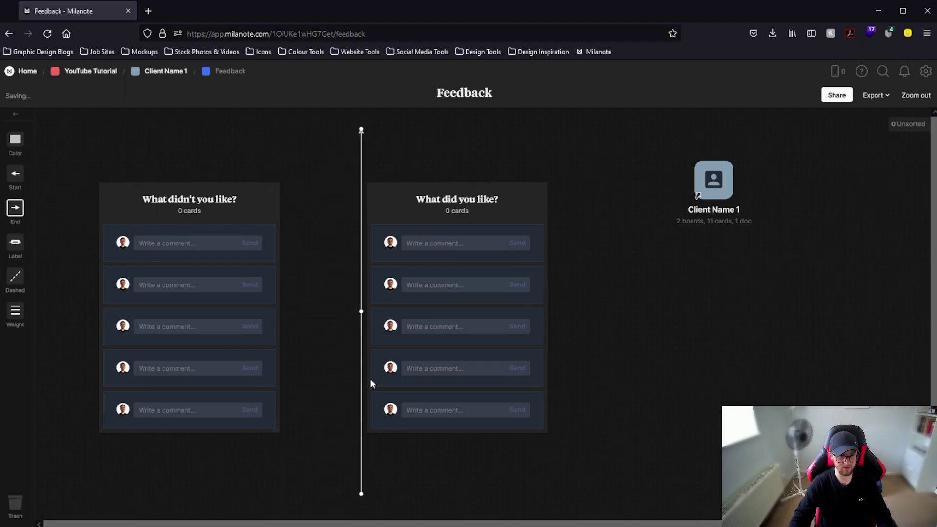
pyautogui.moveTo(348, 202); pyautogui.dragTo(323, 199)
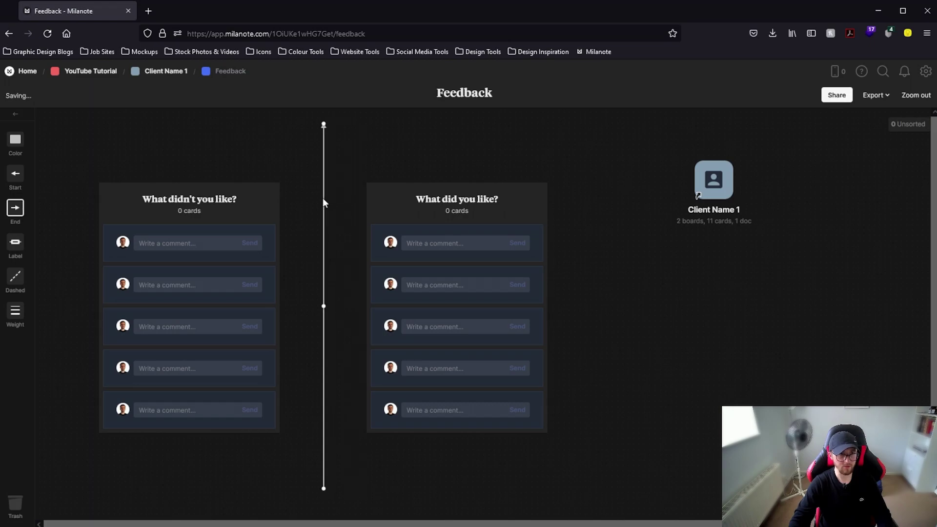
pyautogui.click(15, 141)
pyautogui.click(72, 113)
pyautogui.click(745, 361)
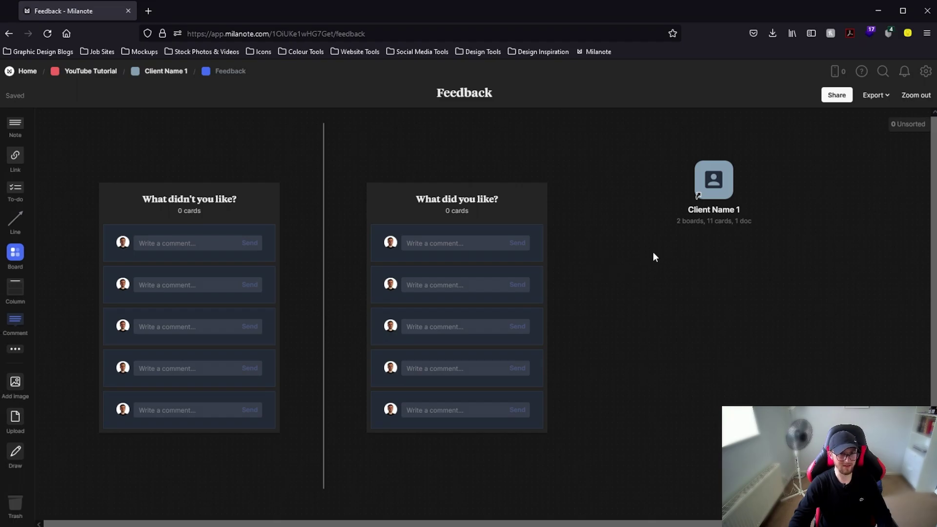
# - Duplicate the divider to the right of the "What did you like?" column and move the Client Name 1 shortcut closer to it
pyautogui.click(324, 282)
pyautogui.hotkey('ctrl', 'd')
pyautogui.moveTo(336, 274); pyautogui.dragTo(606, 263)
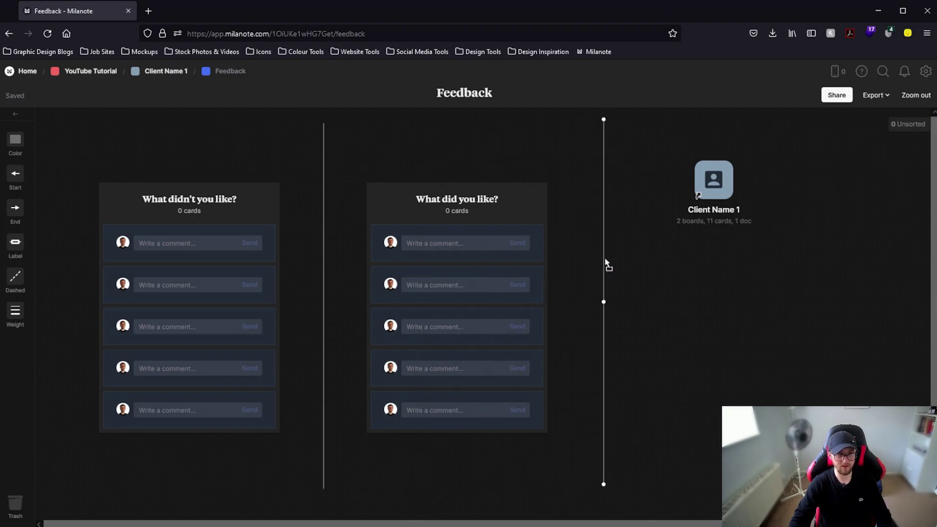
pyautogui.click(634, 270)
pyautogui.moveTo(698, 188); pyautogui.dragTo(655, 204)
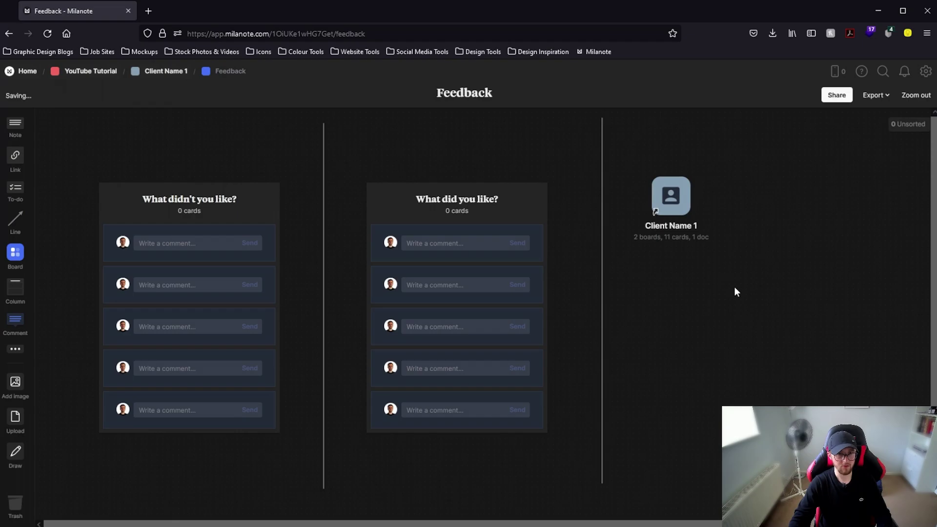
# - Open the Client Name 1 board from its shortcut and review its sharing options and columns
pyautogui.scroll(-1, 721, 307)
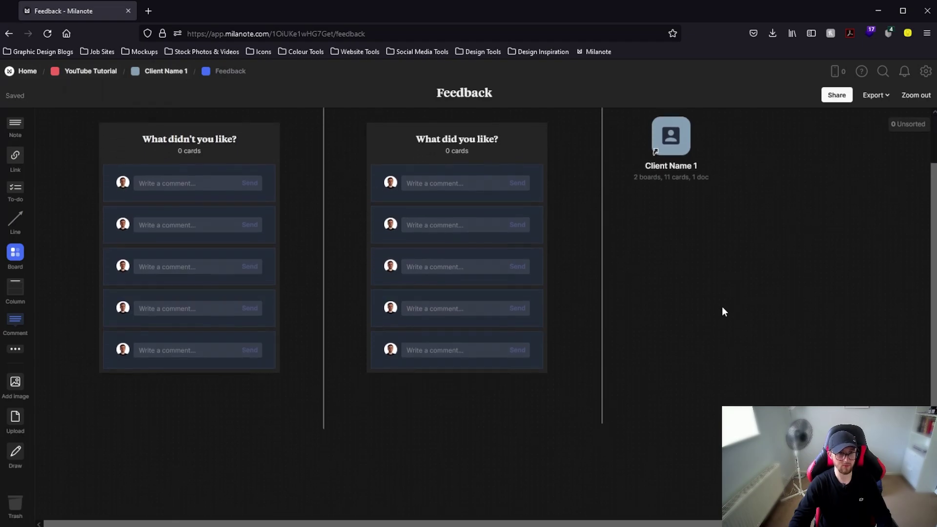
pyautogui.scroll(1, 722, 307)
pyautogui.click(671, 196)
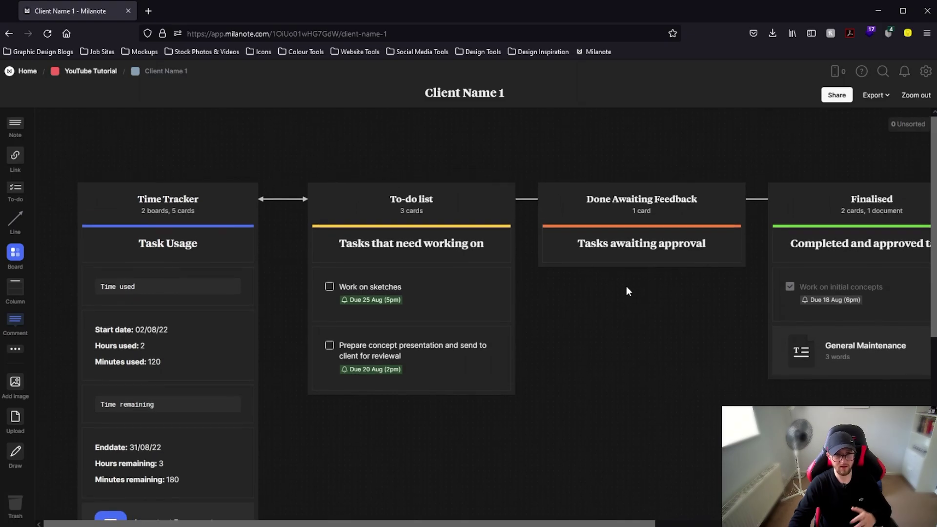
pyautogui.hscroll(5, 523, 335)
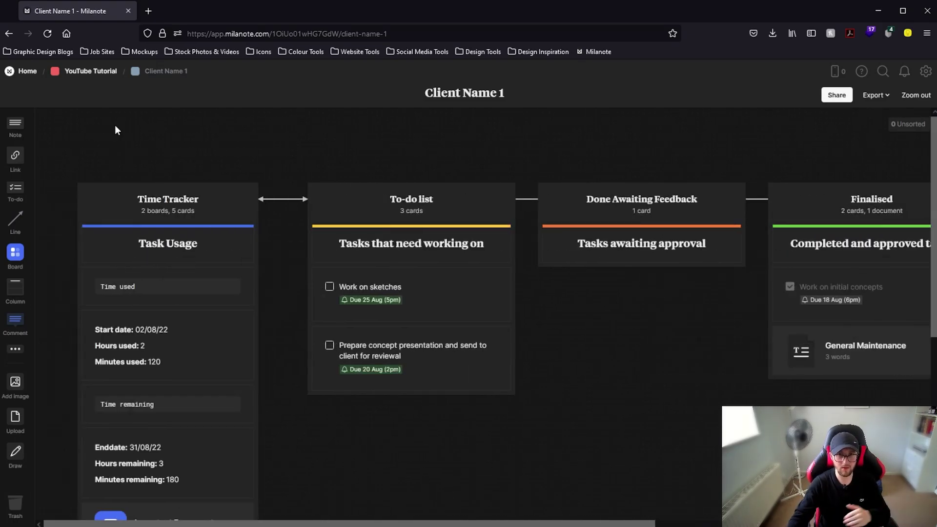
pyautogui.click(838, 95)
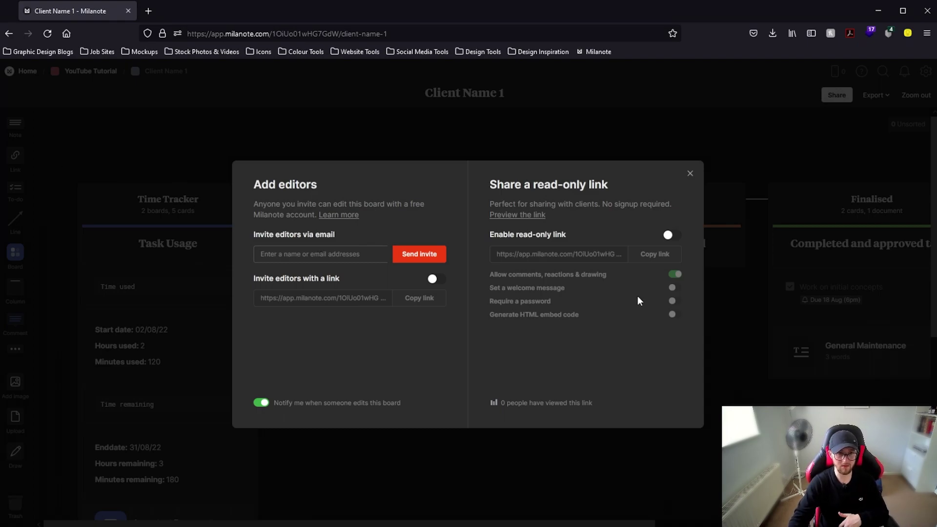
pyautogui.click(727, 393)
pyautogui.scroll(-4, 727, 394)
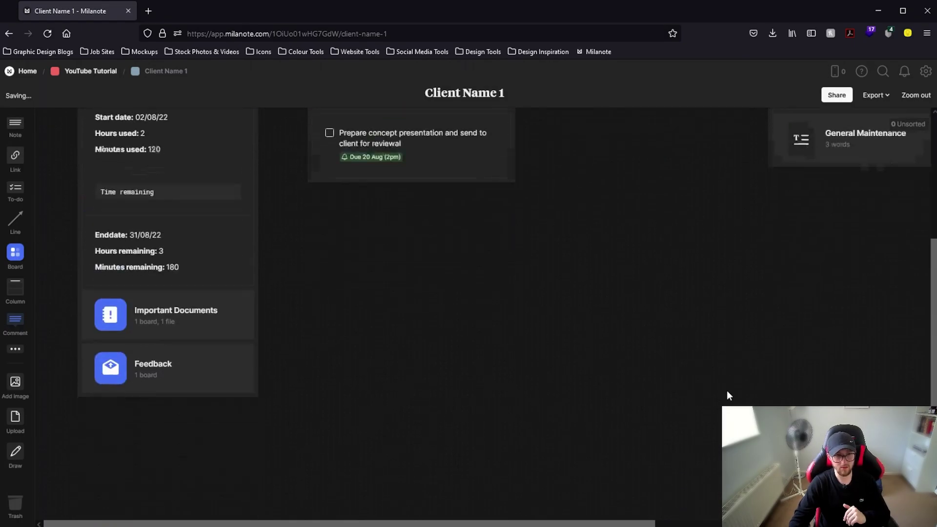
pyautogui.scroll(5, 727, 393)
pyautogui.hscroll(1, 727, 393)
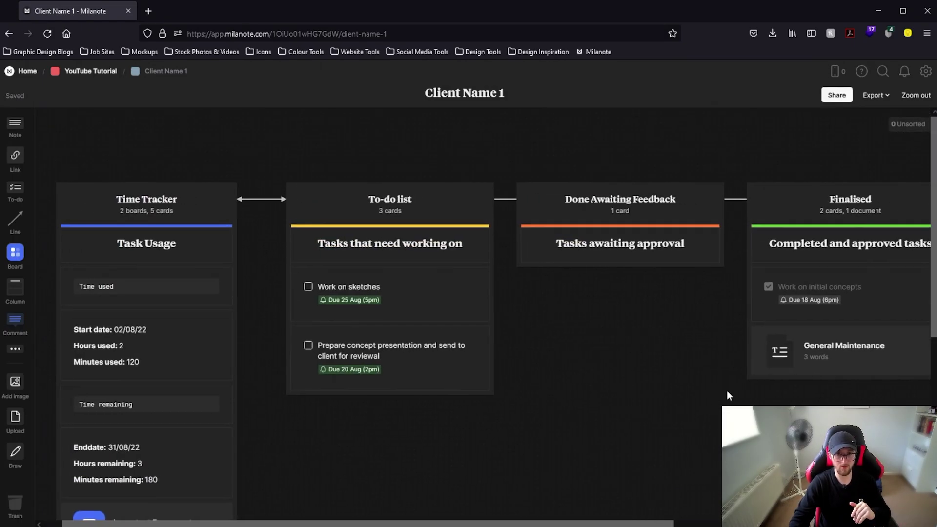
# - Duplicate the Client Name 1 board on the YouTube Tutorial board, place the copy beside it and rename it "Client Name 2"
pyautogui.click(110, 71)
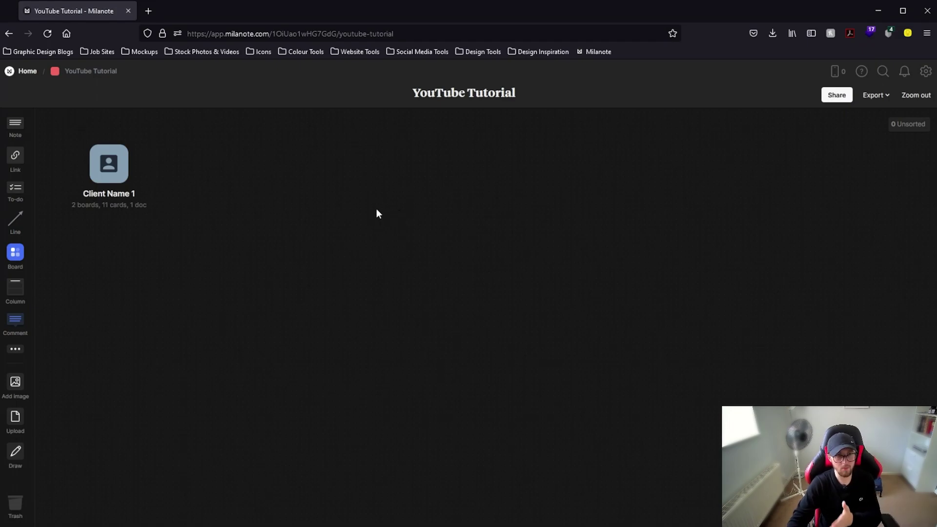
pyautogui.rightClick(114, 173)
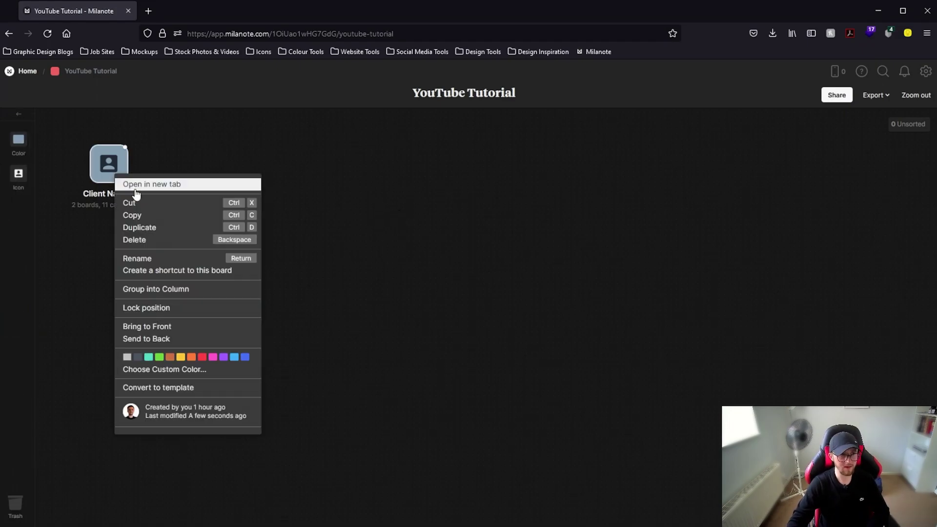
pyautogui.click(155, 226)
pyautogui.moveTo(133, 176); pyautogui.dragTo(218, 171)
pyautogui.rightClick(218, 172)
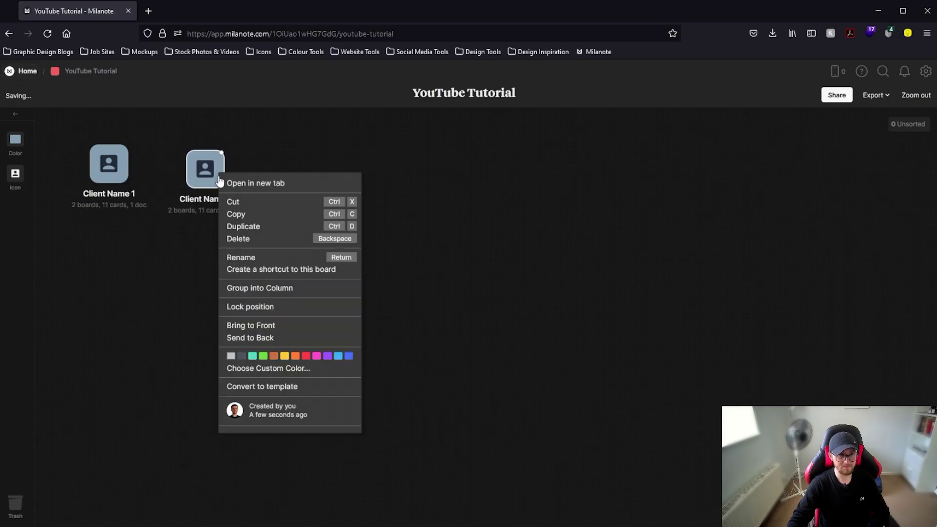
pyautogui.click(237, 258)
pyautogui.write('Client Name 2')
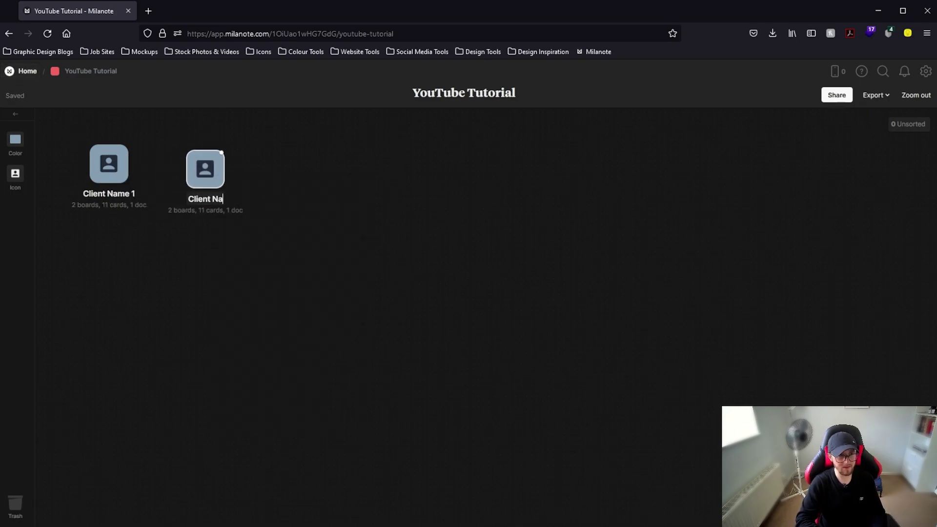
pyautogui.click(294, 277)
# - Line up Client Name 2 with Client Name 1, open it to check the copied contents and return to YouTube Tutorial
pyautogui.moveTo(213, 170); pyautogui.dragTo(218, 166)
pyautogui.click(219, 166)
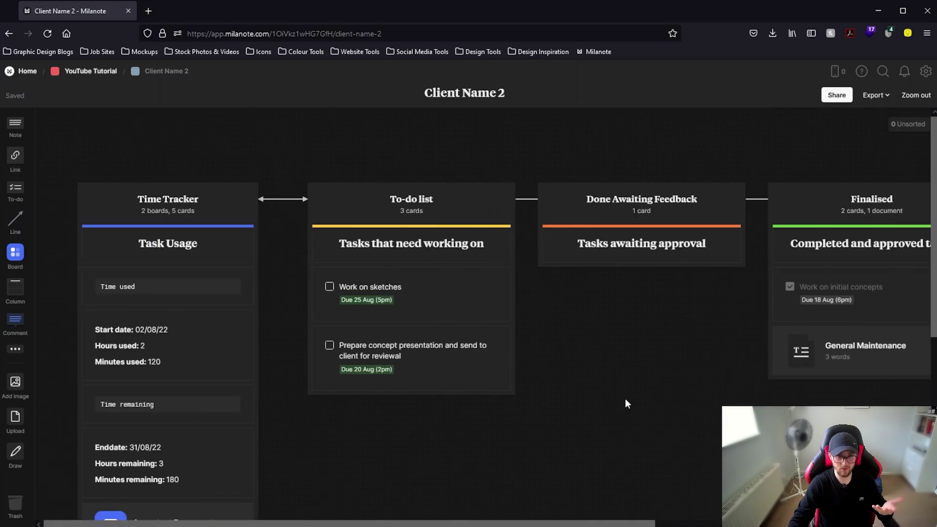
pyautogui.click(78, 72)
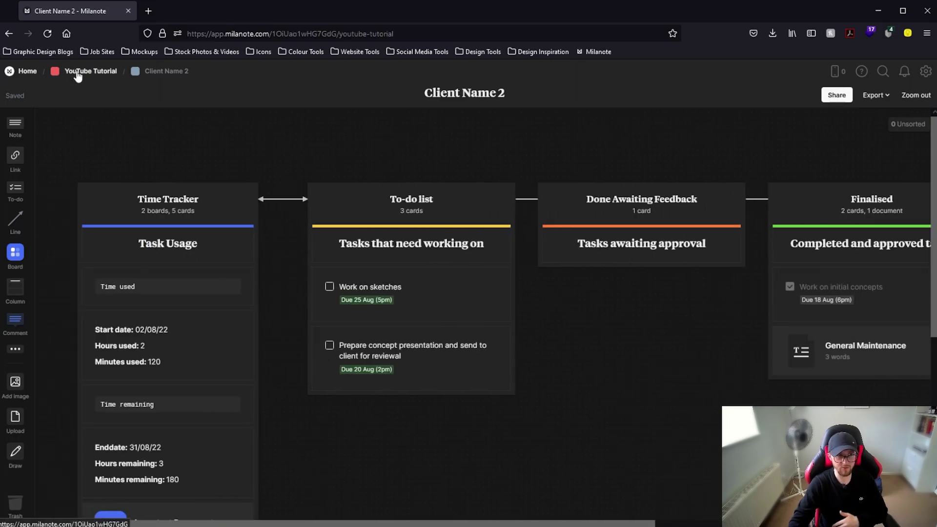
# - Arrange four client boards in a two-by-two grid using two more copies of Client Name 2, with a vertical divider between the grid's columns
pyautogui.moveTo(376, 364); pyautogui.dragTo(122, 167)
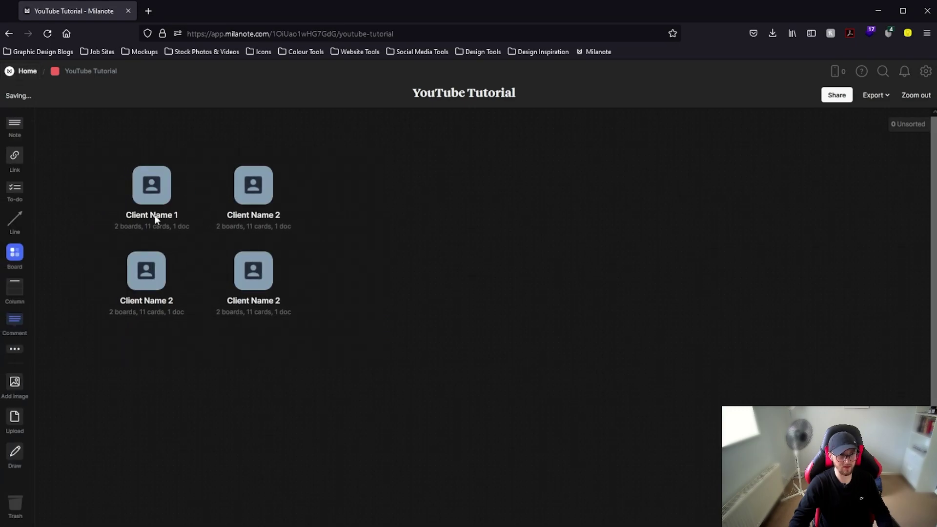
pyautogui.moveTo(21, 215); pyautogui.dragTo(225, 169)
pyautogui.moveTo(162, 222); pyautogui.dragTo(254, 342)
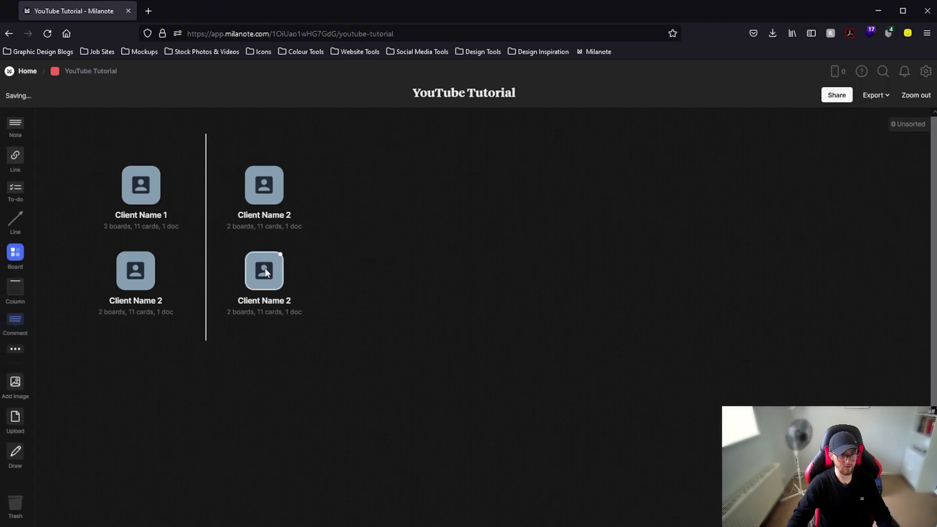
pyautogui.click(125, 276)
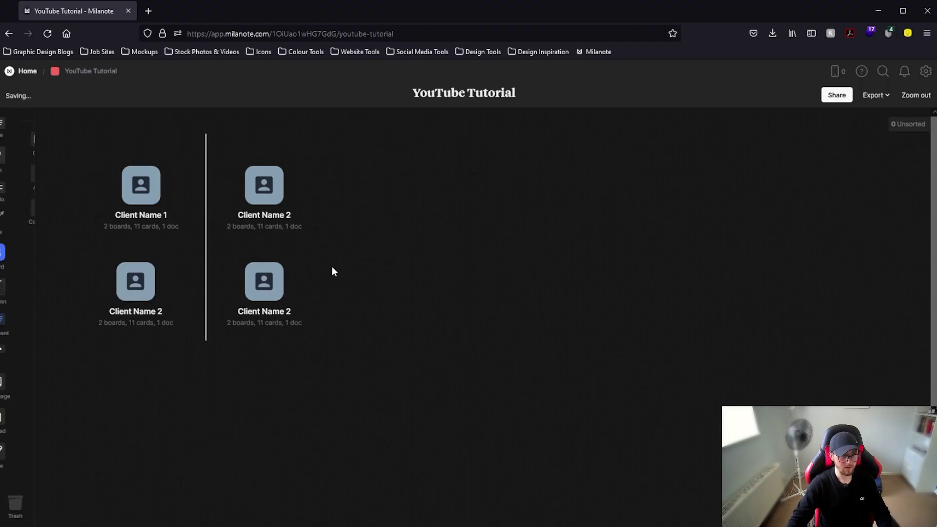
pyautogui.moveTo(204, 268); pyautogui.dragTo(203, 283)
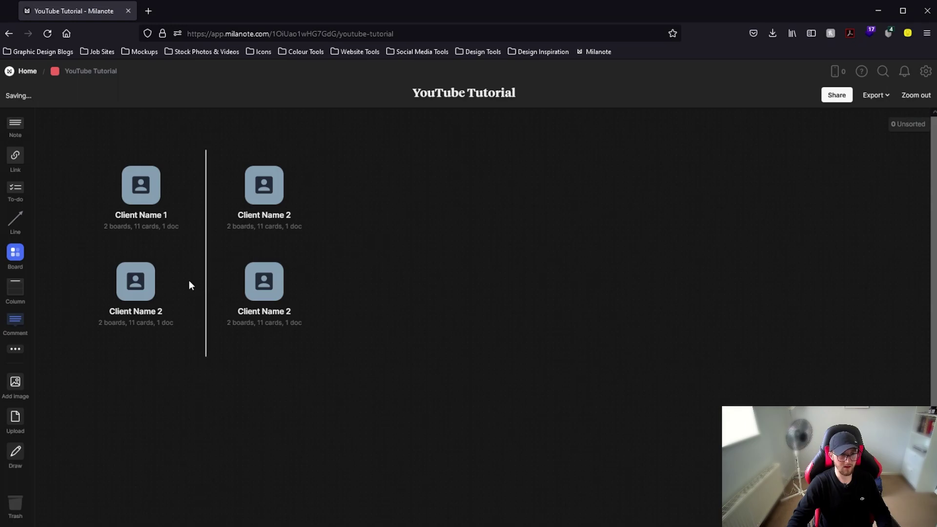
# - Draw a horizontal divider line without arrowheads between the upper and lower rows of client boards
pyautogui.moveTo(99, 246); pyautogui.dragTo(275, 247)
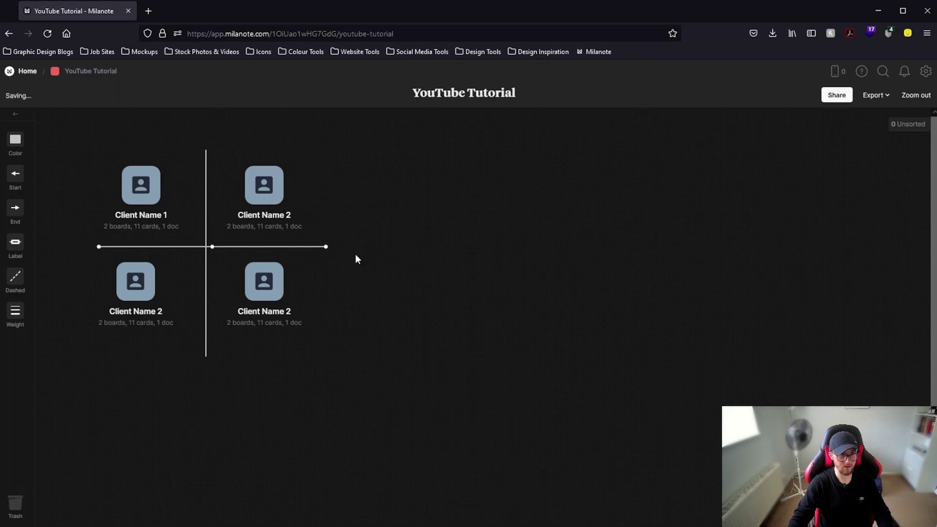
pyautogui.click(506, 256)
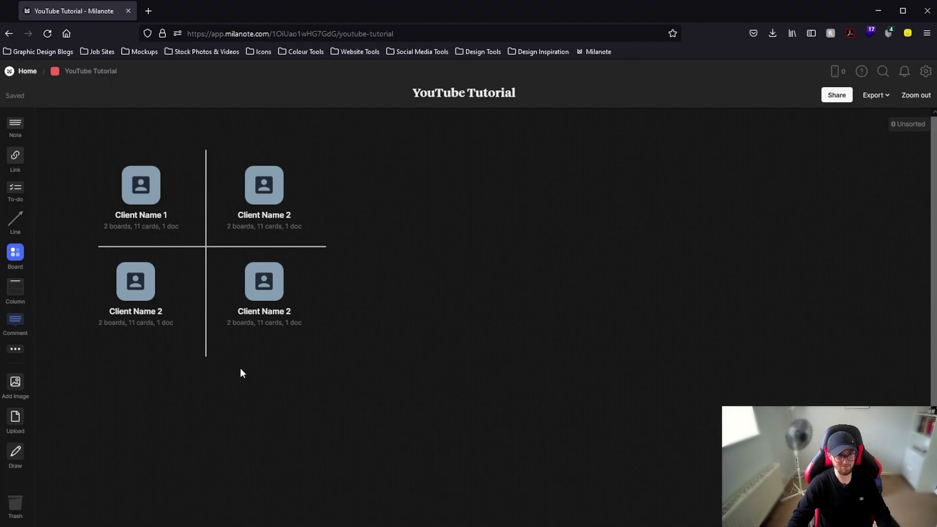